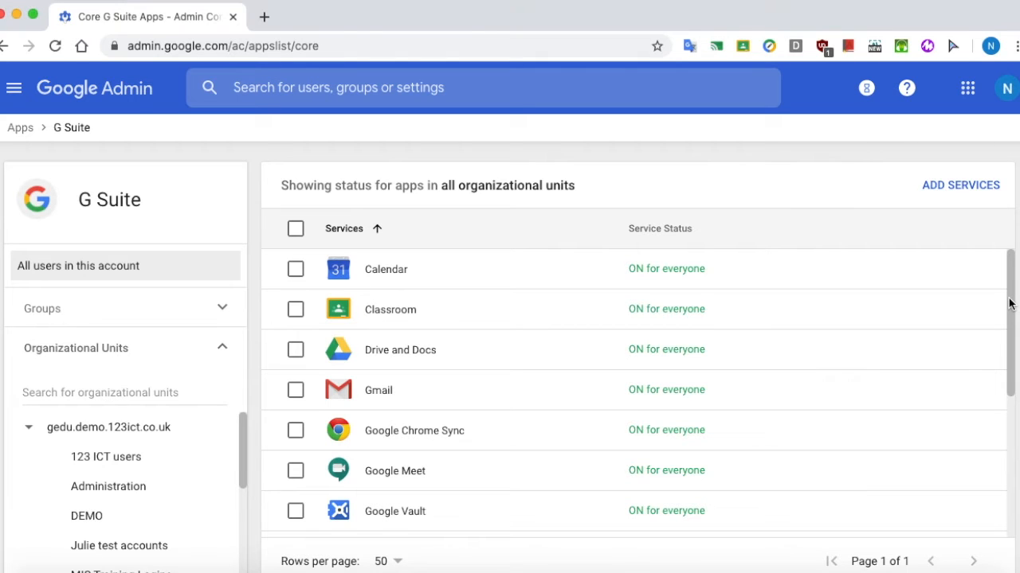
- Locate the Jamboard Service entry in the list of G Suite services and check its options
drag(1008, 307, 1006, 446)
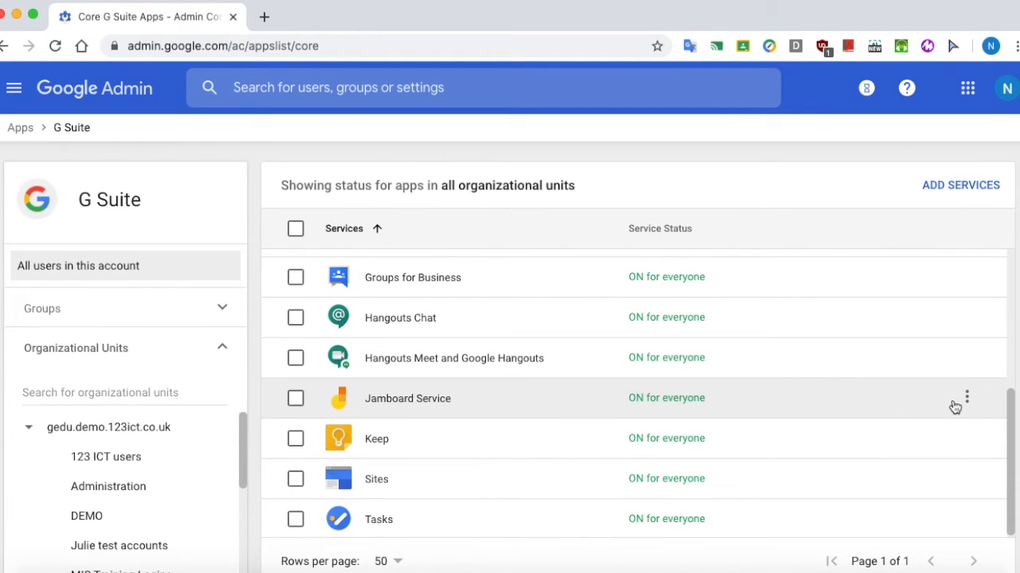
click(966, 398)
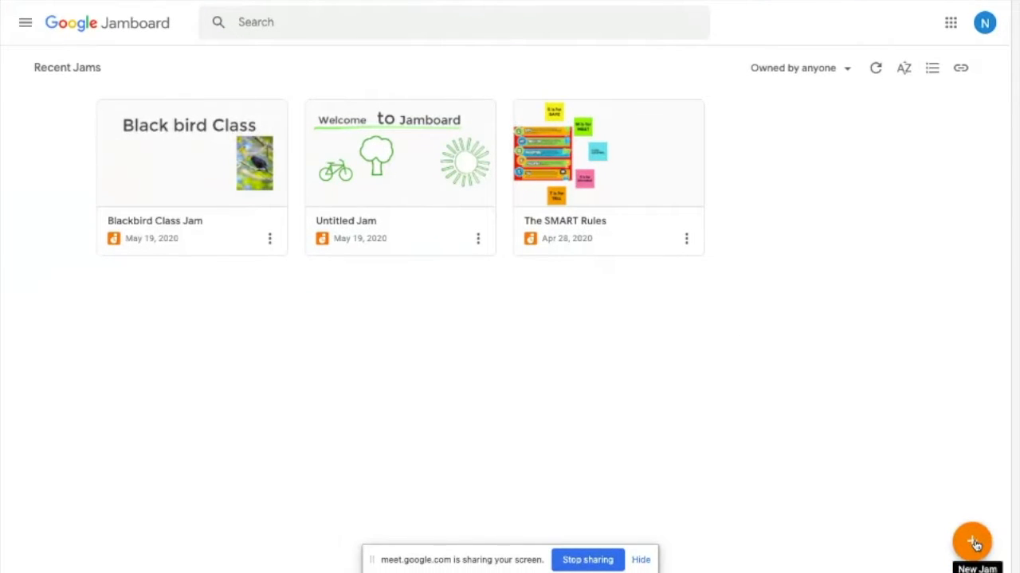
- Create a new jam in Google Jamboard and hide the screen-sharing notification
click(974, 543)
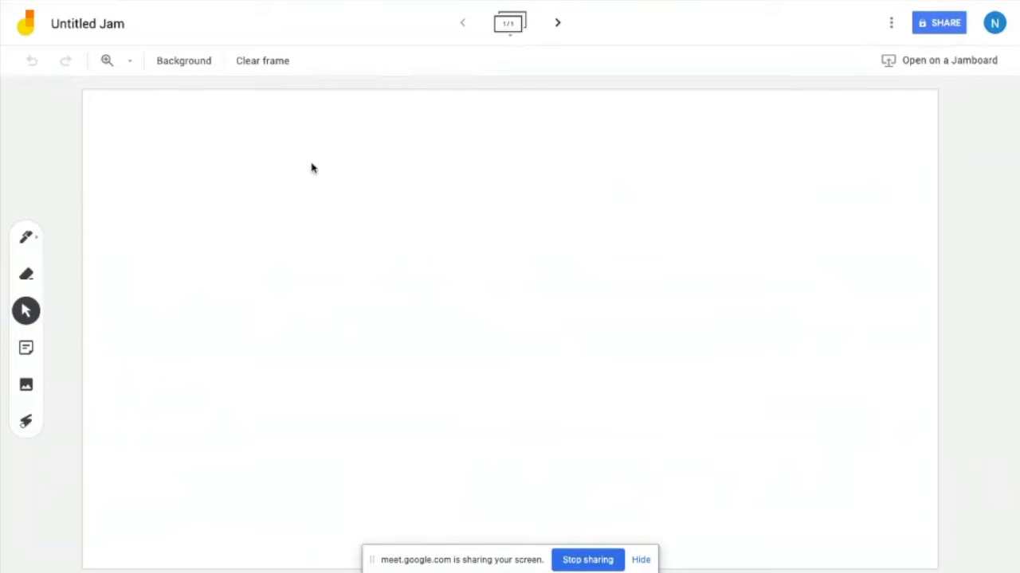
click(645, 562)
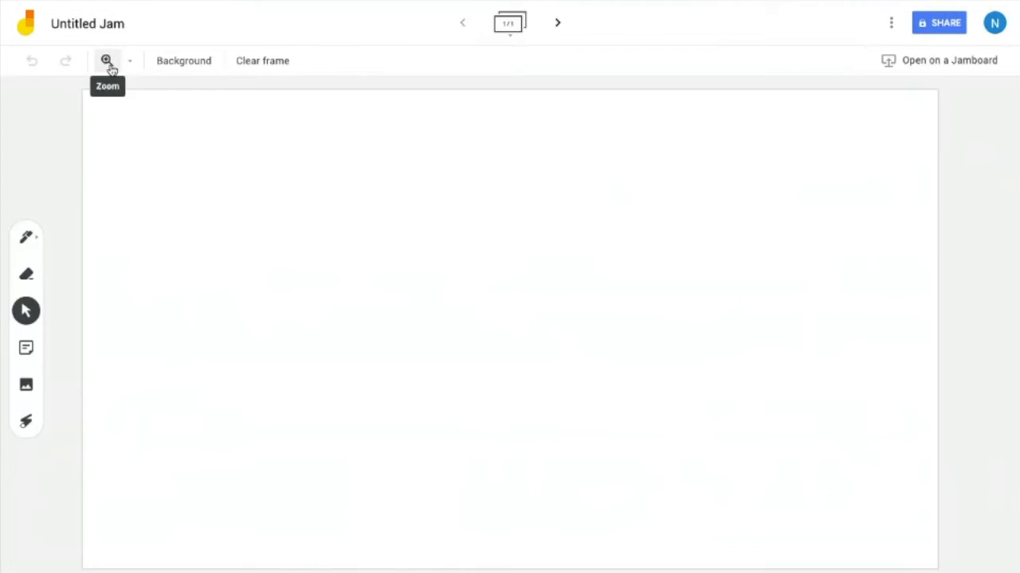
- Try the lined background on the frame and restore the plain white one
click(172, 70)
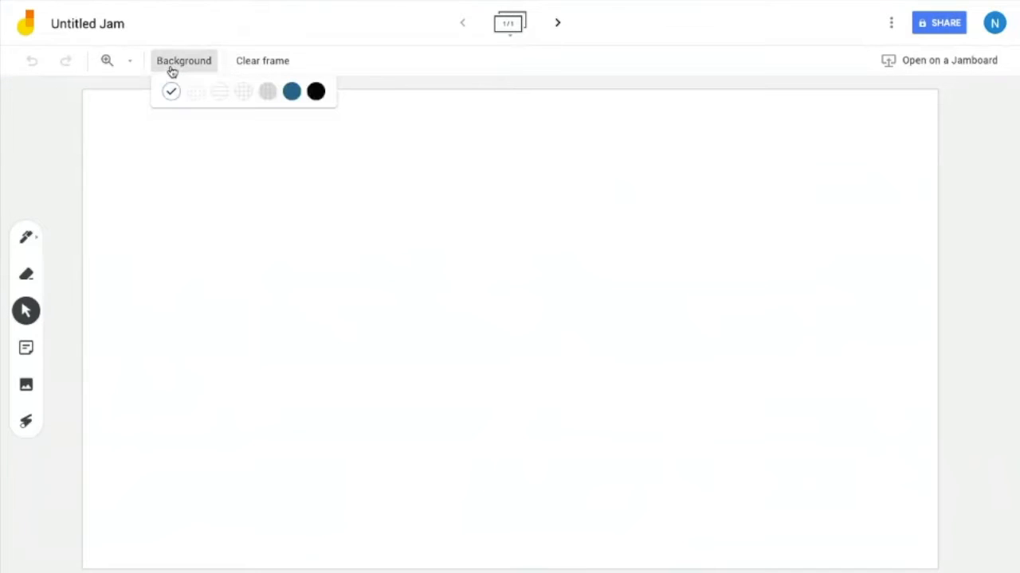
click(216, 97)
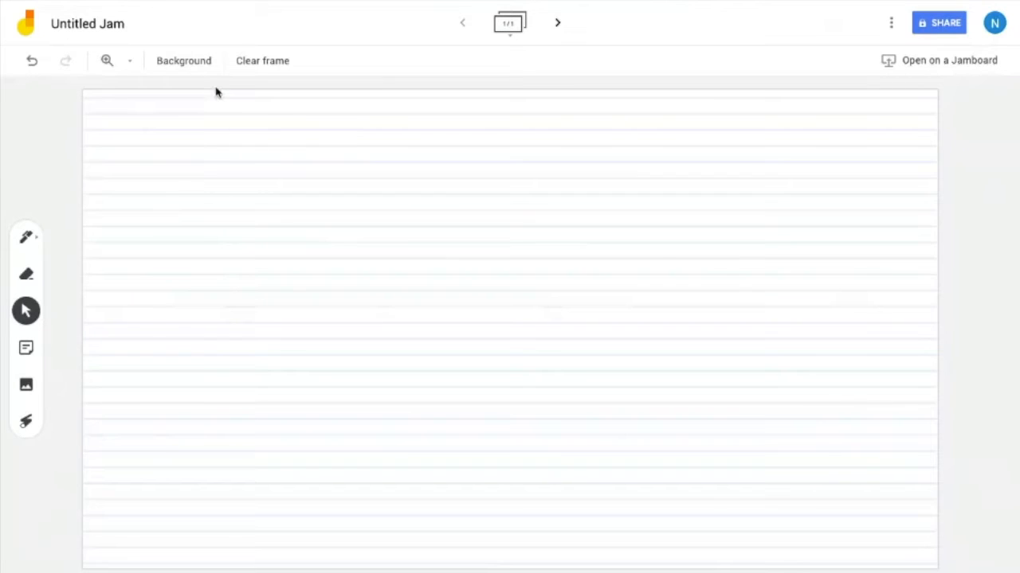
click(183, 61)
click(174, 94)
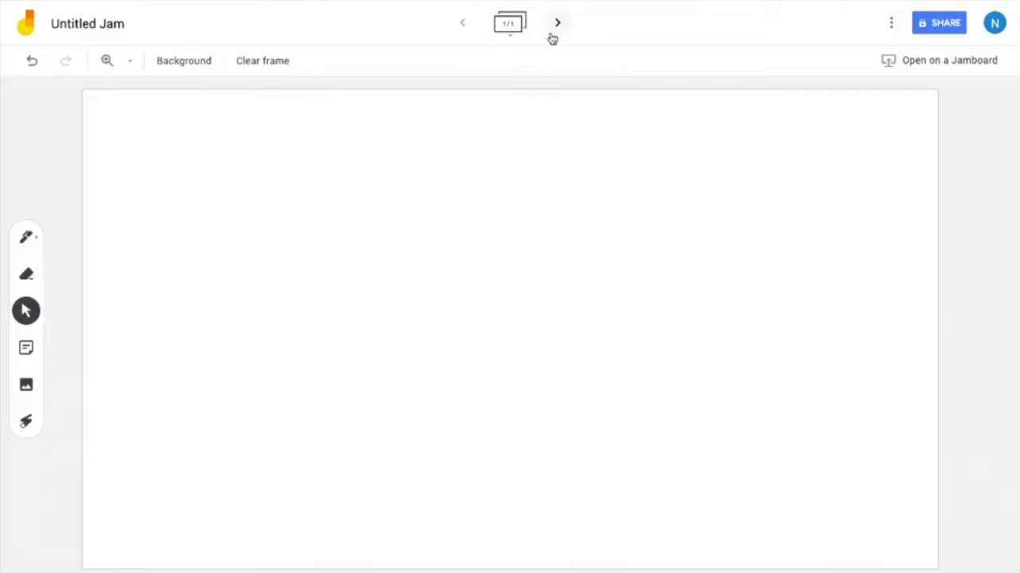
- Look at the frame overview of the jam and close it again
click(508, 25)
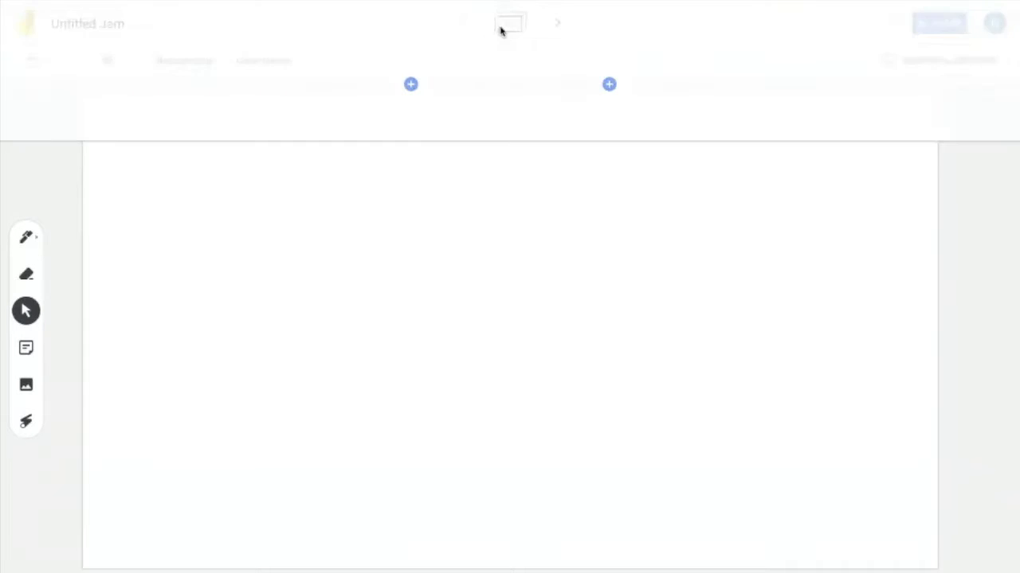
click(510, 149)
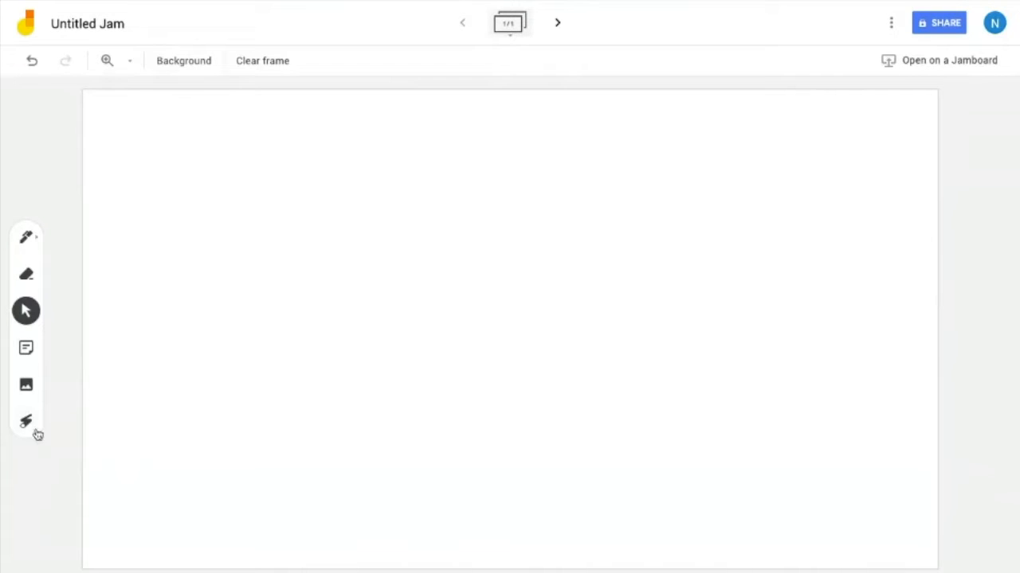
- Draw a thin looping black line across the upper half of the frame with the pen
click(27, 239)
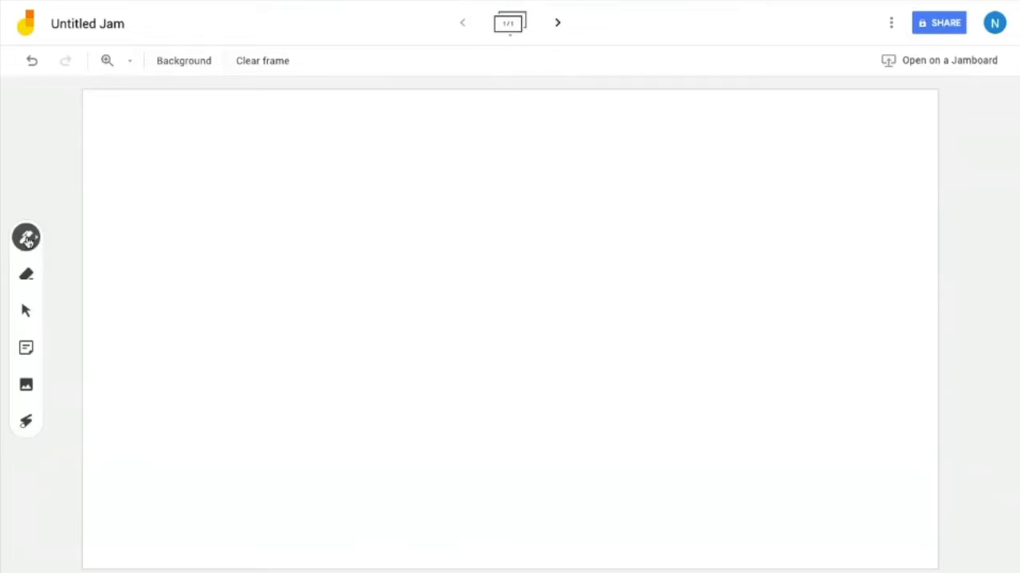
click(27, 239)
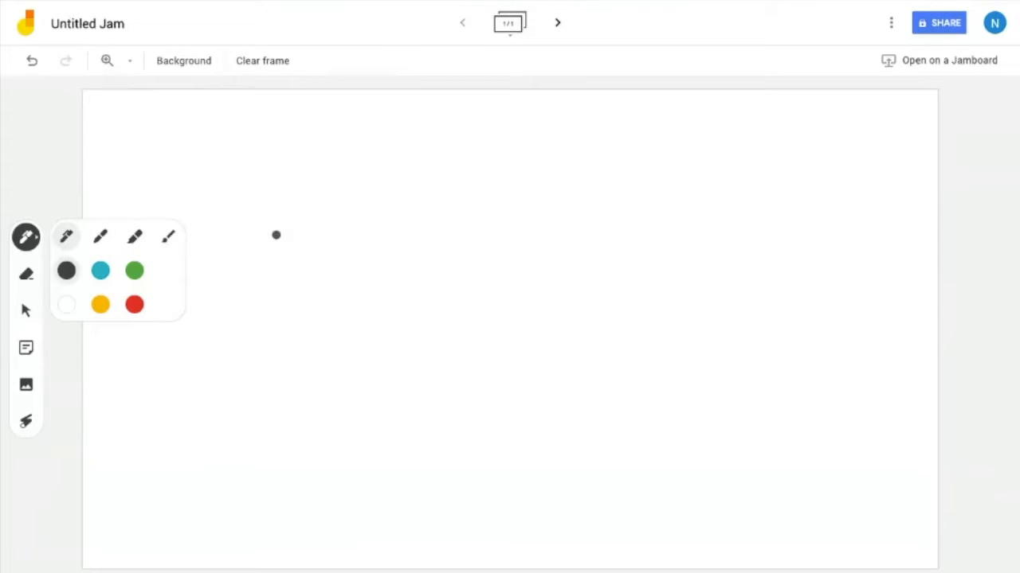
mouse_move(268, 254)
mouse_down()
mouse_move(275, 209)
mouse_move(524, 233)
mouse_up()
drag(607, 255, 610, 254)
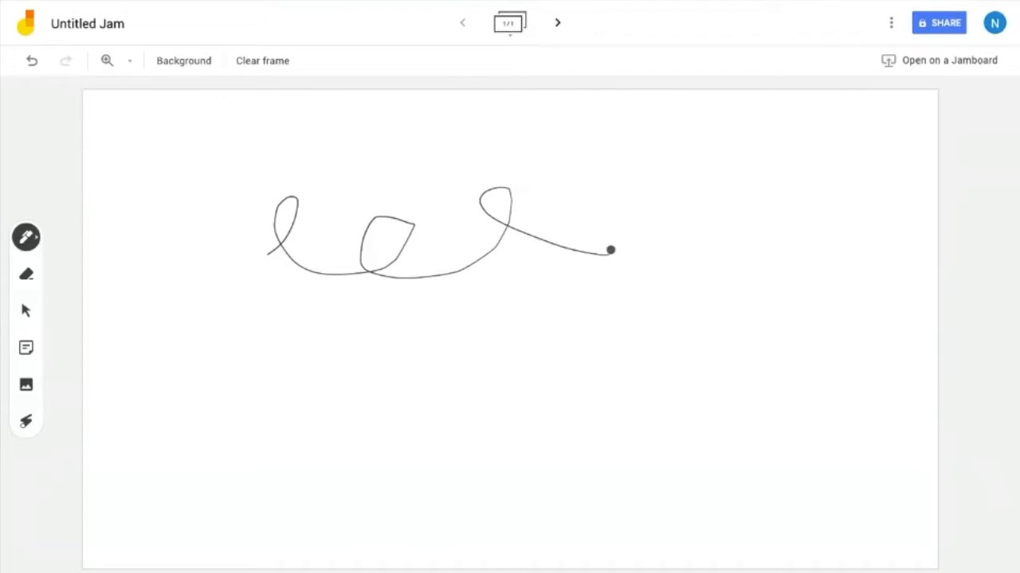
- Draw a thicker black zigzag over the start of the looping line with the marker
click(27, 239)
click(100, 239)
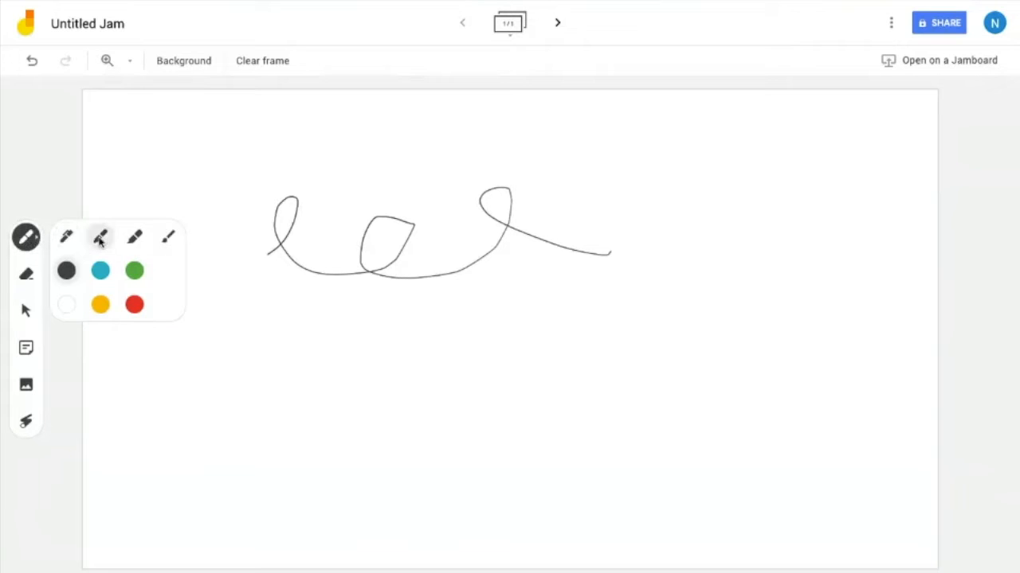
drag(196, 195, 299, 153)
mouse_move(239, 201)
mouse_down()
mouse_move(321, 200)
mouse_move(366, 233)
mouse_up()
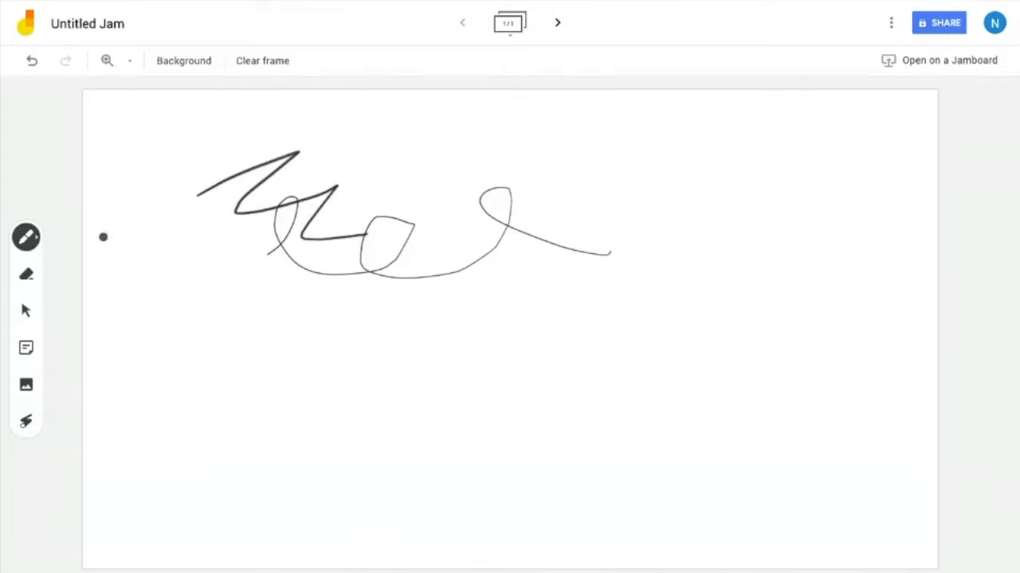
- Draw yellow highlighter zigzags over the far end of the looping line
click(31, 243)
click(134, 237)
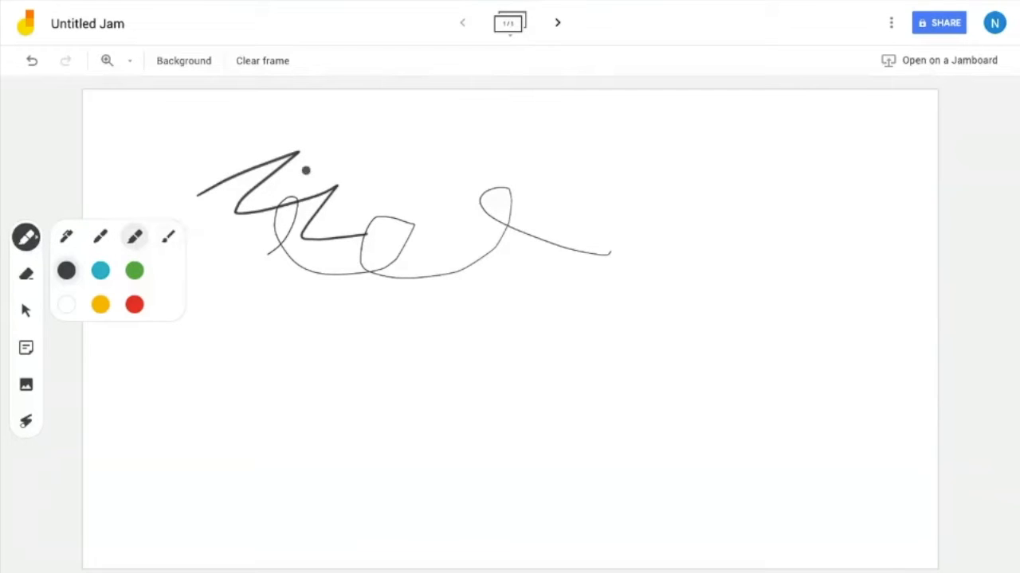
click(100, 304)
mouse_move(370, 144)
mouse_down()
mouse_move(405, 192)
mouse_move(513, 212)
mouse_move(559, 251)
mouse_up()
mouse_move(509, 191)
mouse_down()
mouse_move(481, 203)
mouse_move(516, 223)
mouse_move(448, 276)
mouse_up()
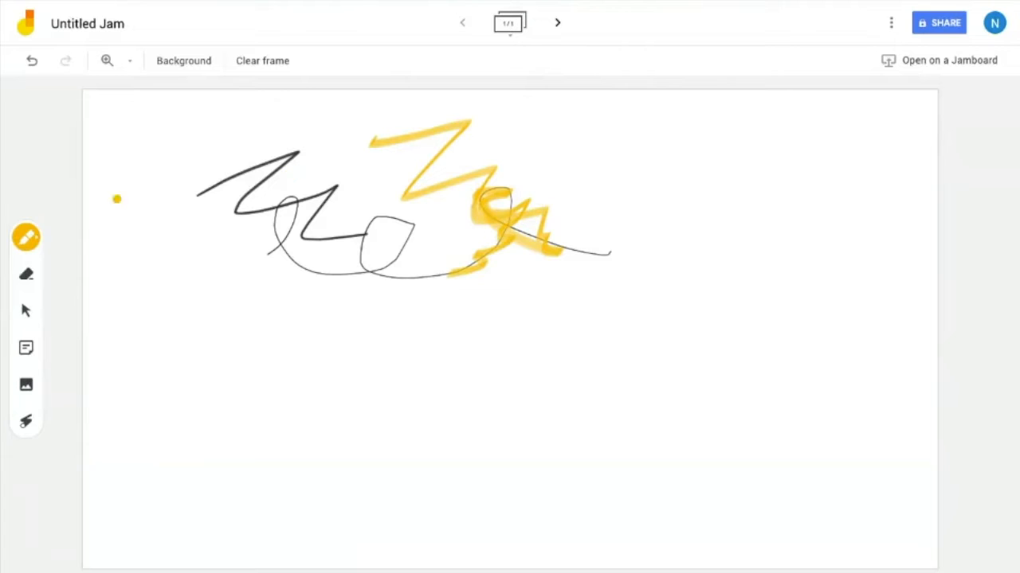
- Paint wide green brush strokes over the black zigzag, and clear everything from the frame
click(27, 237)
click(167, 236)
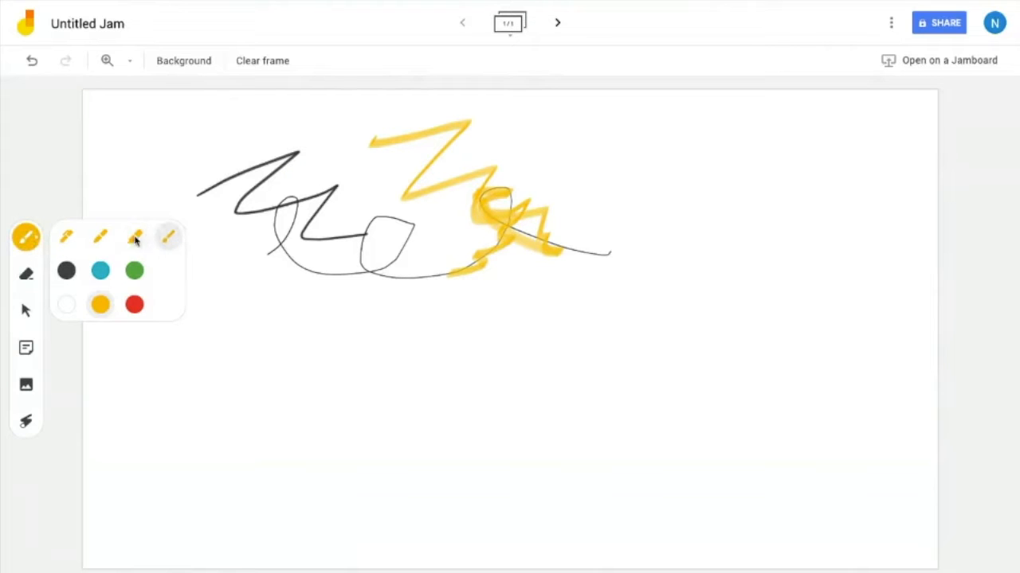
click(135, 271)
mouse_move(155, 148)
mouse_down()
mouse_move(268, 147)
mouse_move(276, 186)
mouse_move(315, 218)
mouse_move(336, 283)
mouse_move(252, 311)
mouse_up()
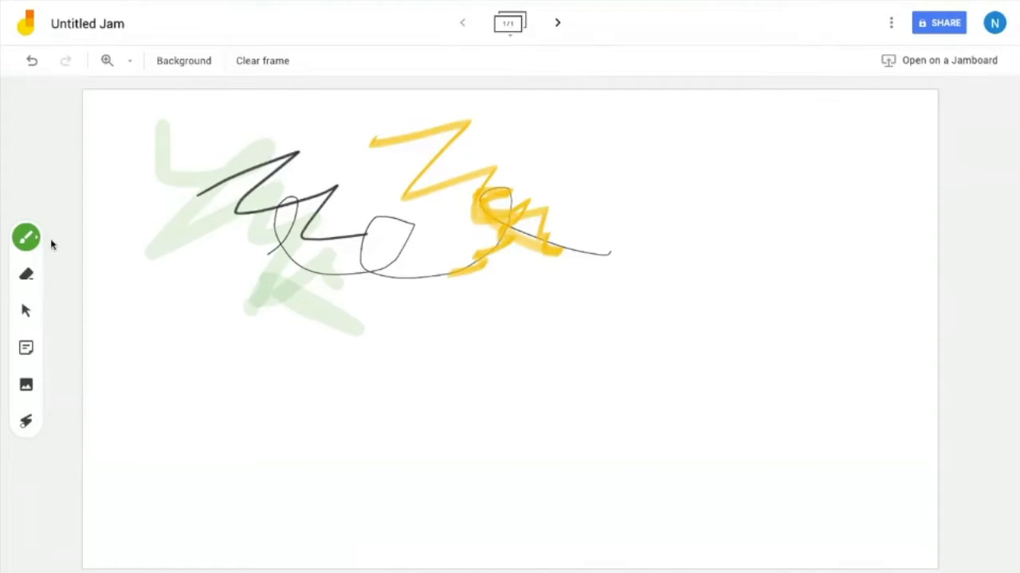
click(262, 62)
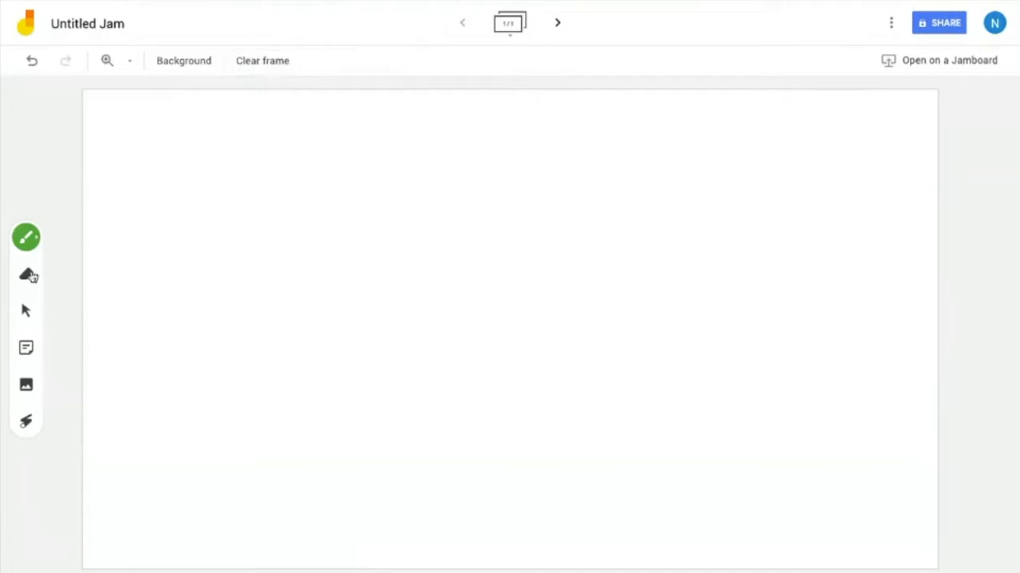
- Draw a yellow zigzag on the empty frame with the thin pen
click(27, 274)
click(26, 239)
click(26, 239)
click(66, 237)
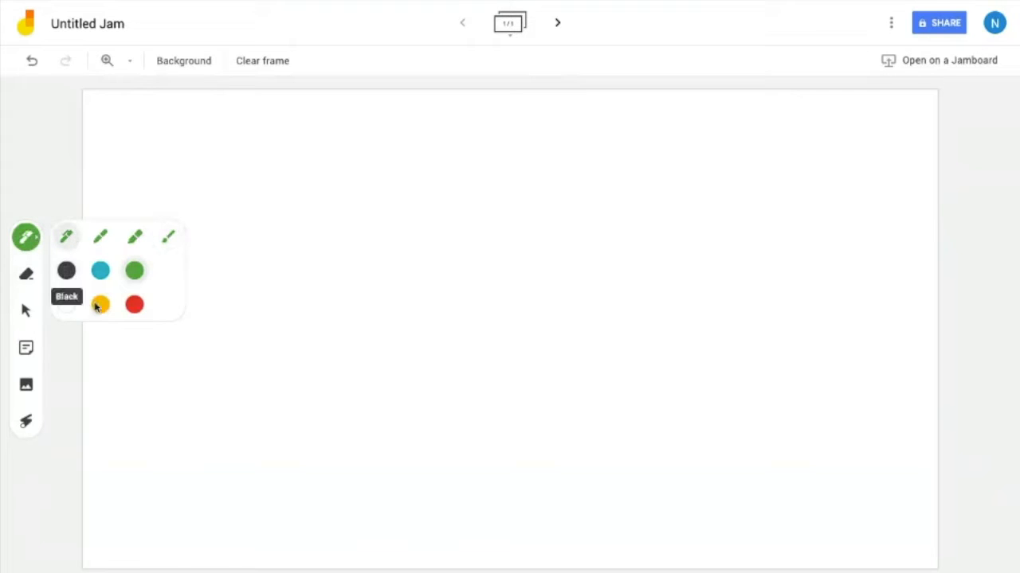
click(101, 305)
mouse_move(257, 209)
mouse_down()
mouse_move(260, 271)
mouse_move(419, 257)
mouse_move(431, 265)
mouse_up()
- Erase parts of the yellow zigzag with the eraser, and clear the rest of the frame
click(27, 274)
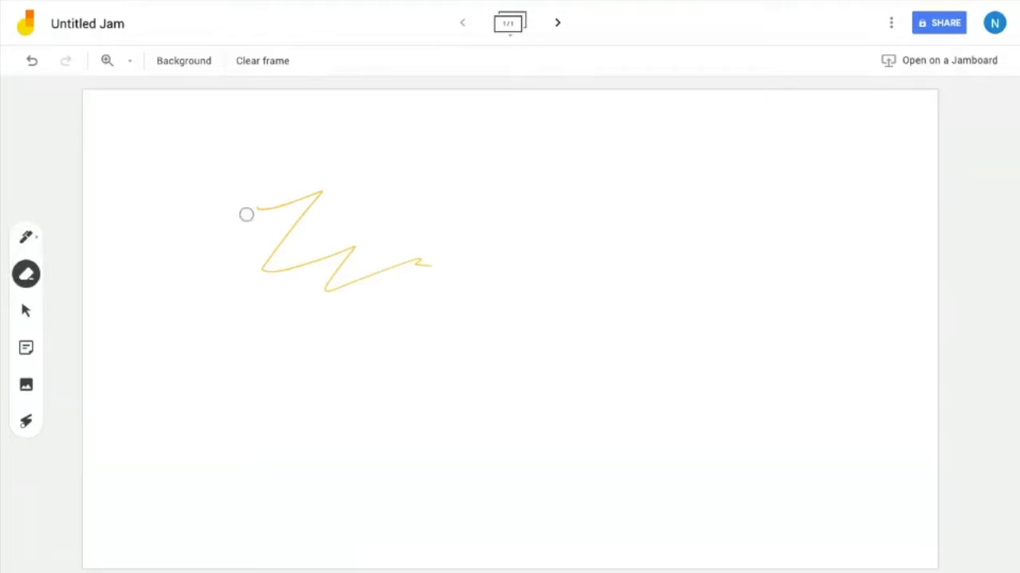
mouse_move(285, 234)
mouse_down()
mouse_move(262, 271)
mouse_move(363, 247)
mouse_move(243, 277)
mouse_up()
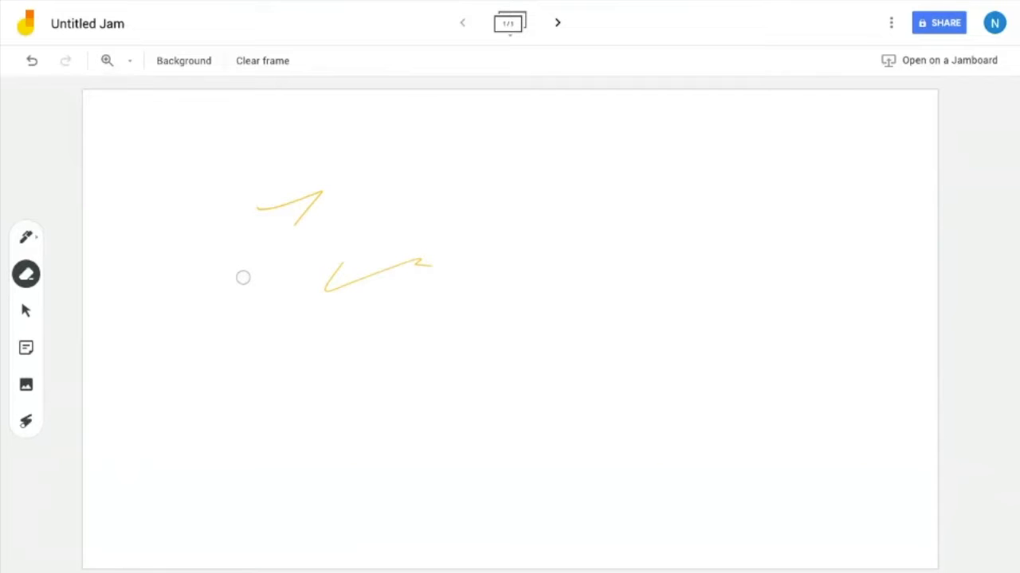
mouse_move(351, 260)
mouse_down()
mouse_move(324, 294)
mouse_move(399, 264)
mouse_move(424, 268)
mouse_move(410, 260)
mouse_up()
click(270, 65)
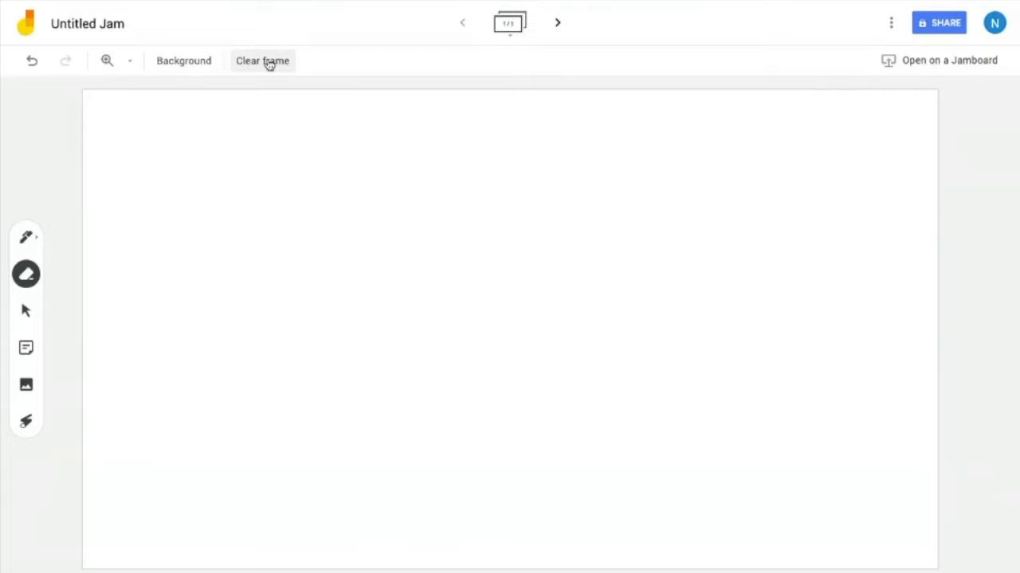
- Add a yellow sticky note reading "Text" to the frame
click(26, 349)
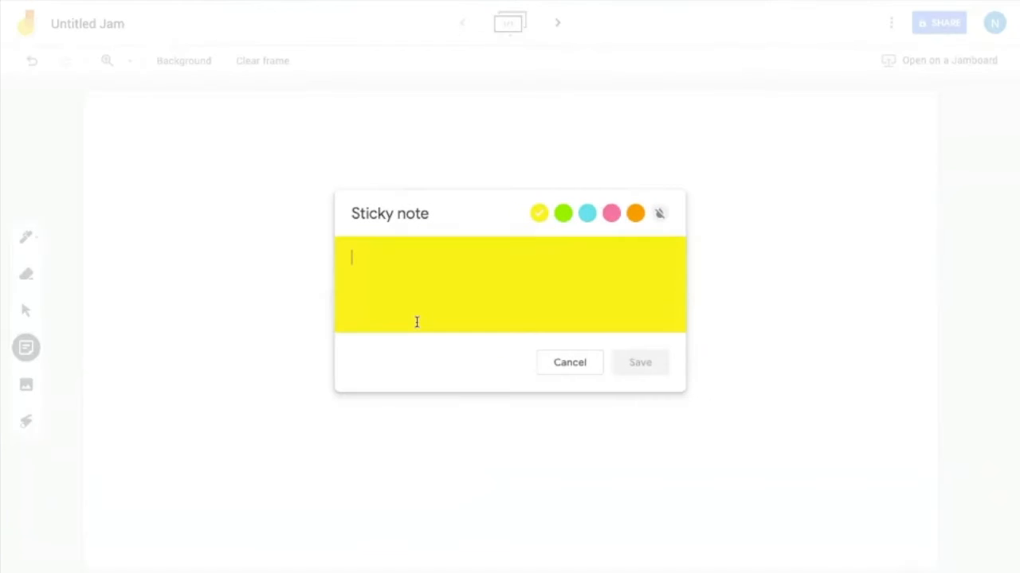
text(Text)
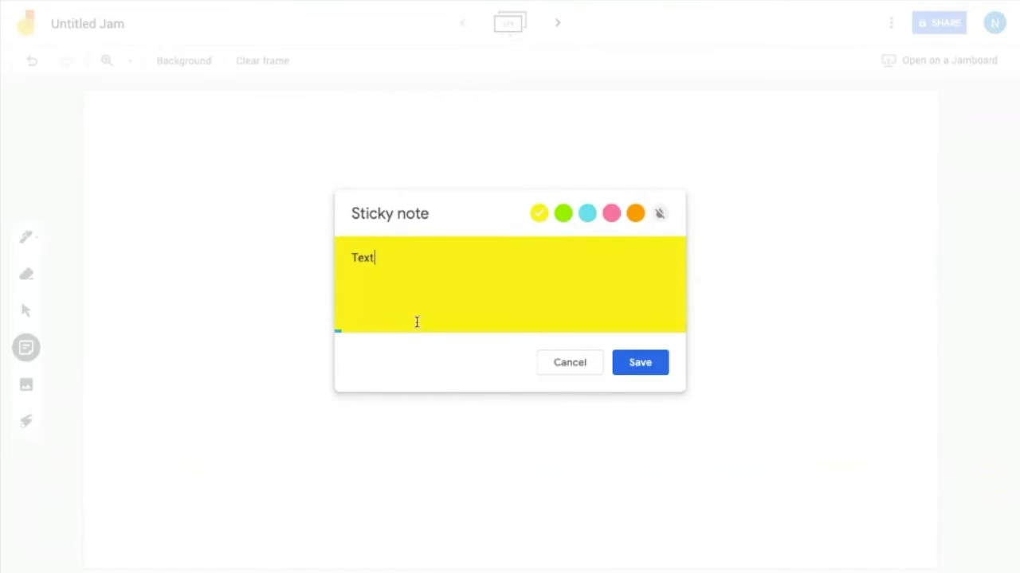
click(620, 369)
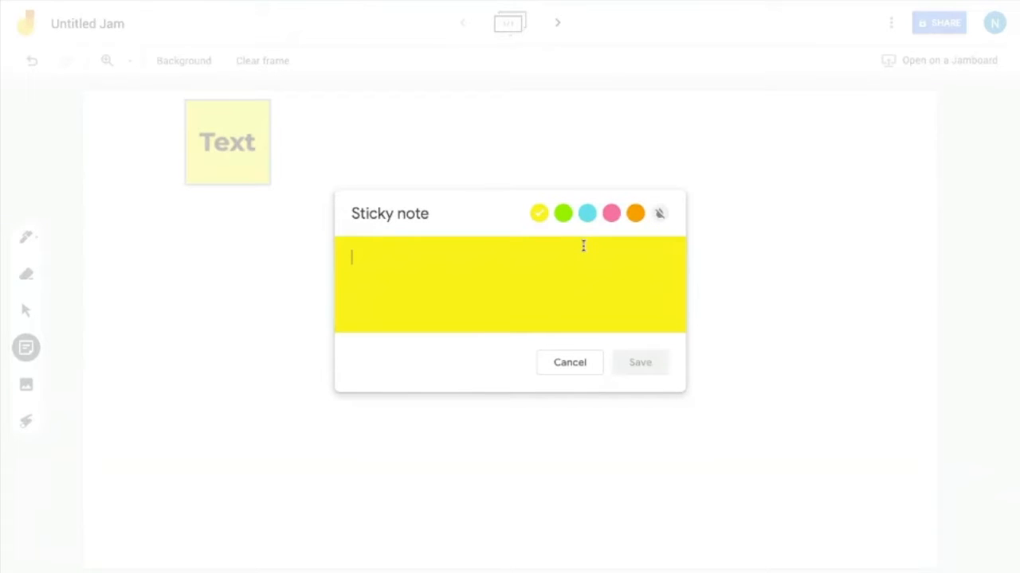
- Add a blue sticky note reading "More text" to the frame
click(587, 216)
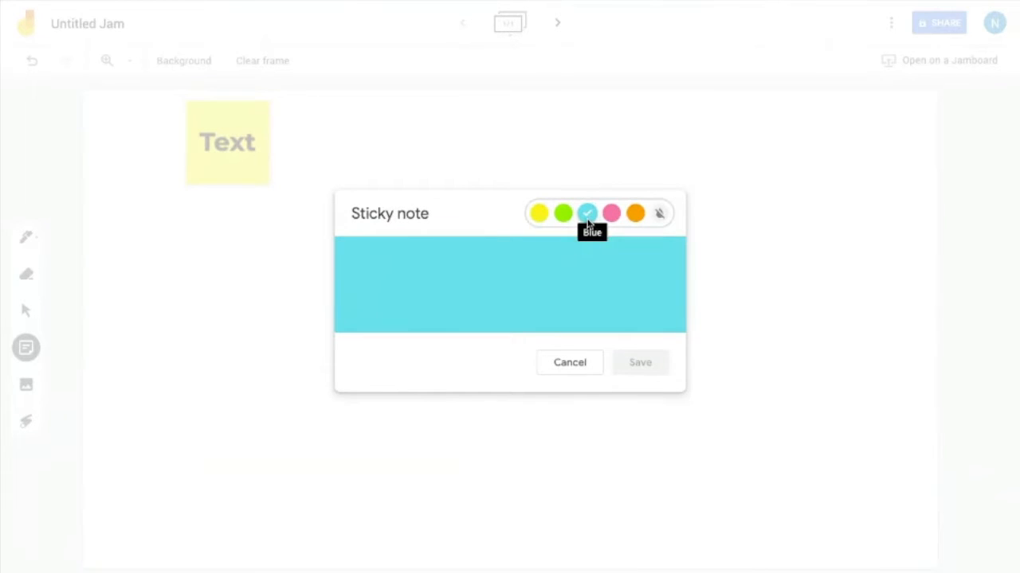
click(522, 301)
text(More text)
click(641, 360)
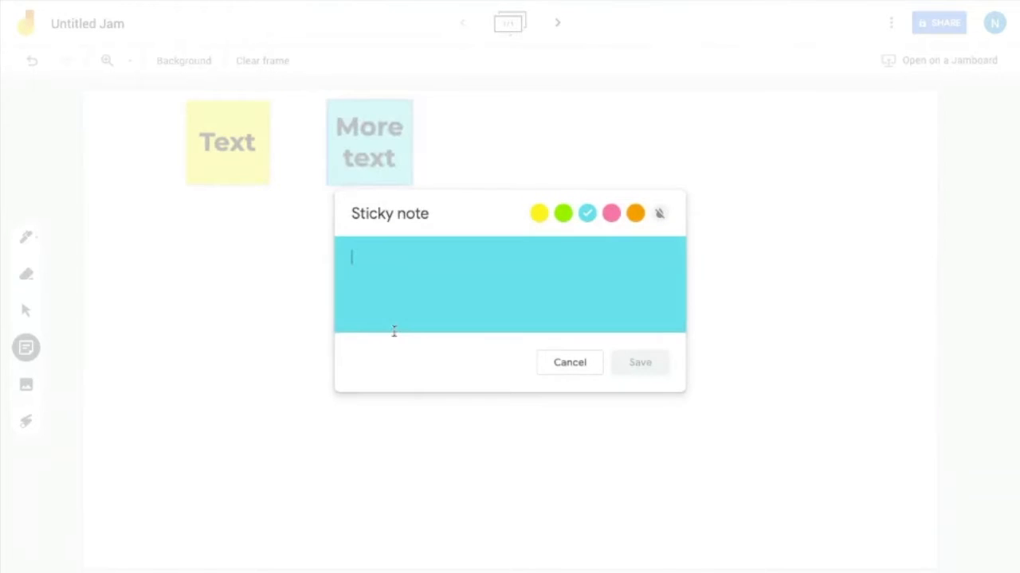
- Add a transparent sticky note reading "As you type" and end sticky note creation
text(As you type)
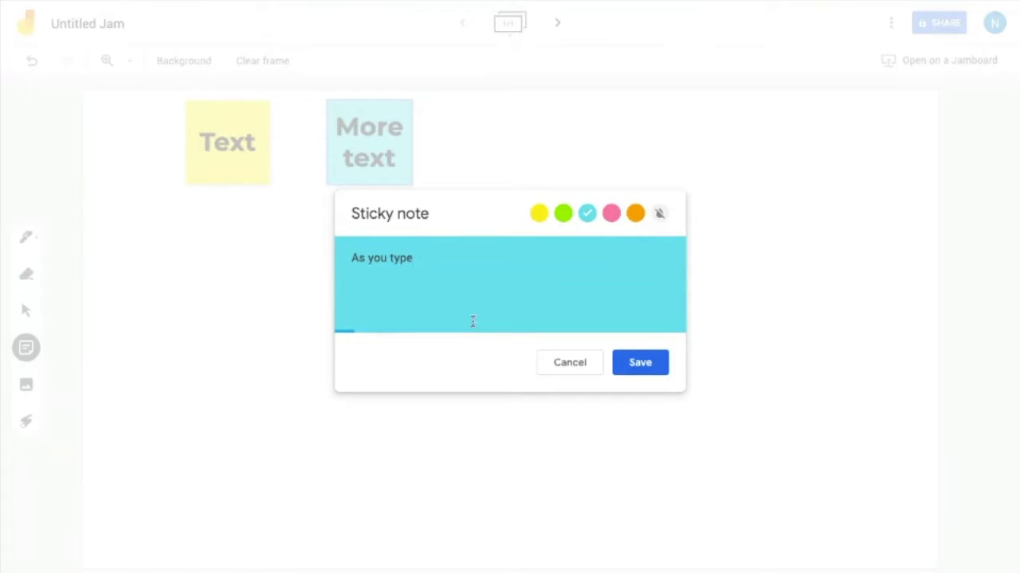
click(659, 213)
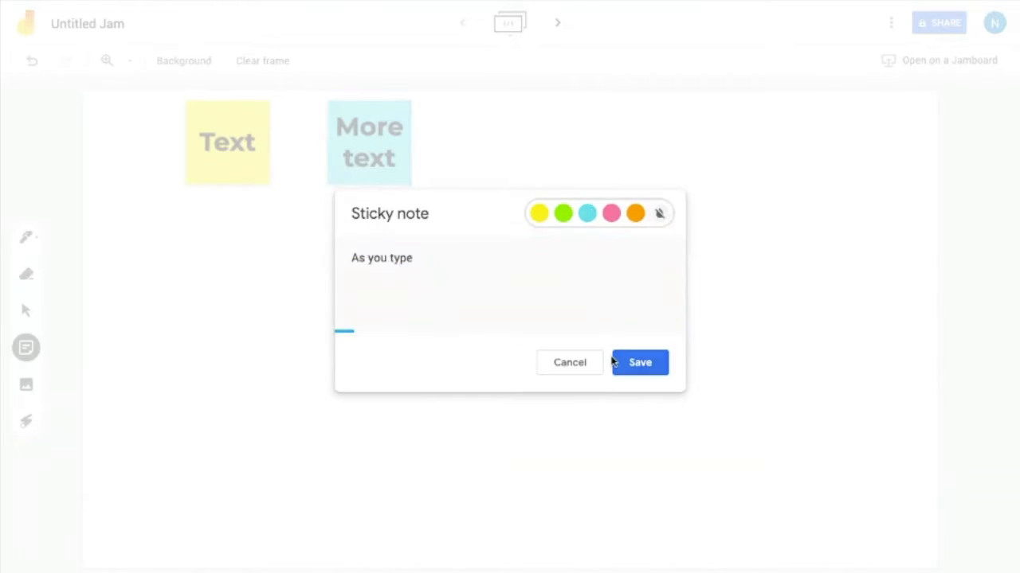
click(632, 362)
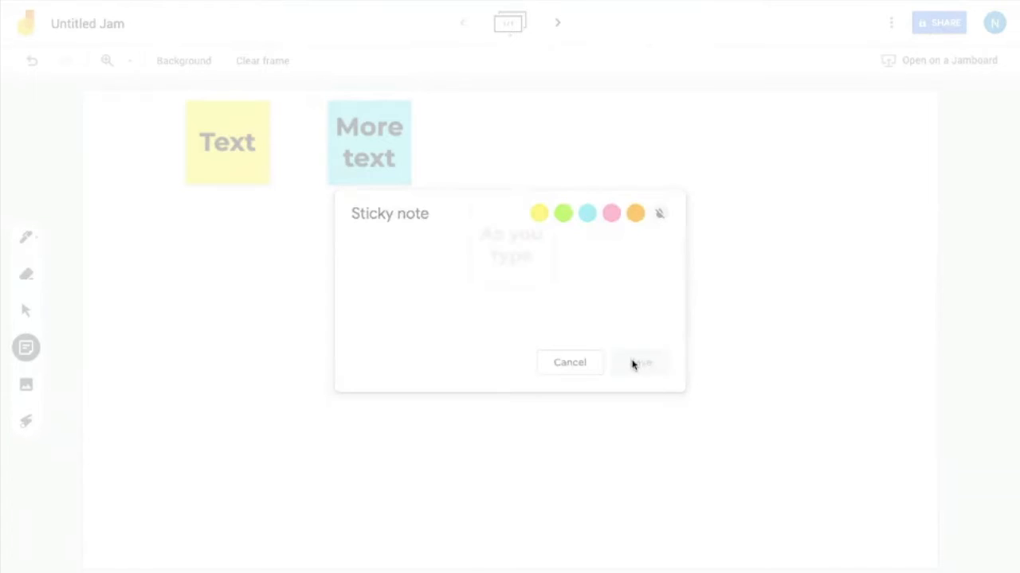
click(569, 363)
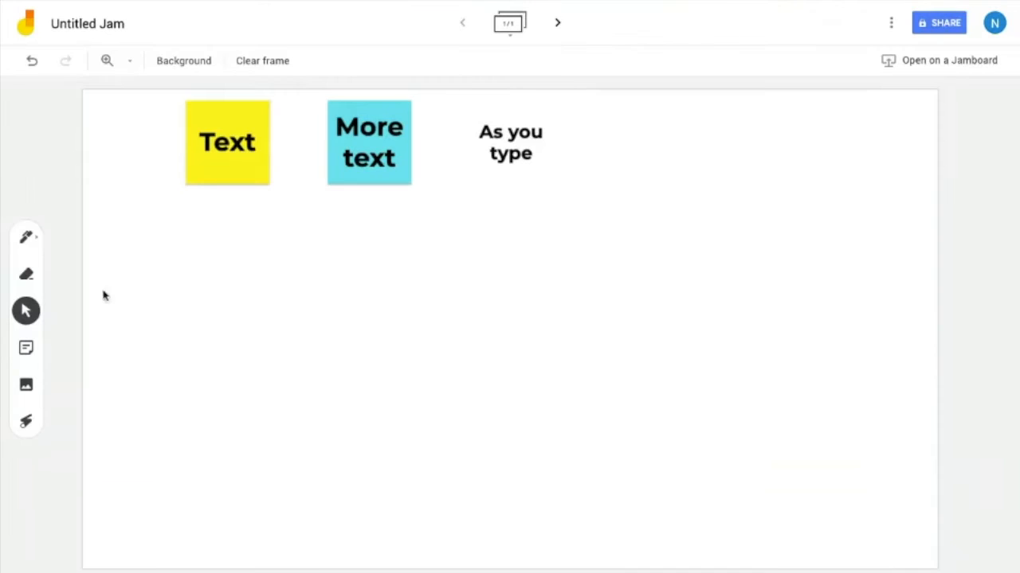
- Move the yellow "Text" note down below the row of notes and open its options
click(24, 313)
drag(208, 141, 202, 253)
mouse_move(153, 214)
mouse_down()
mouse_move(314, 212)
mouse_move(187, 205)
mouse_move(164, 223)
mouse_up()
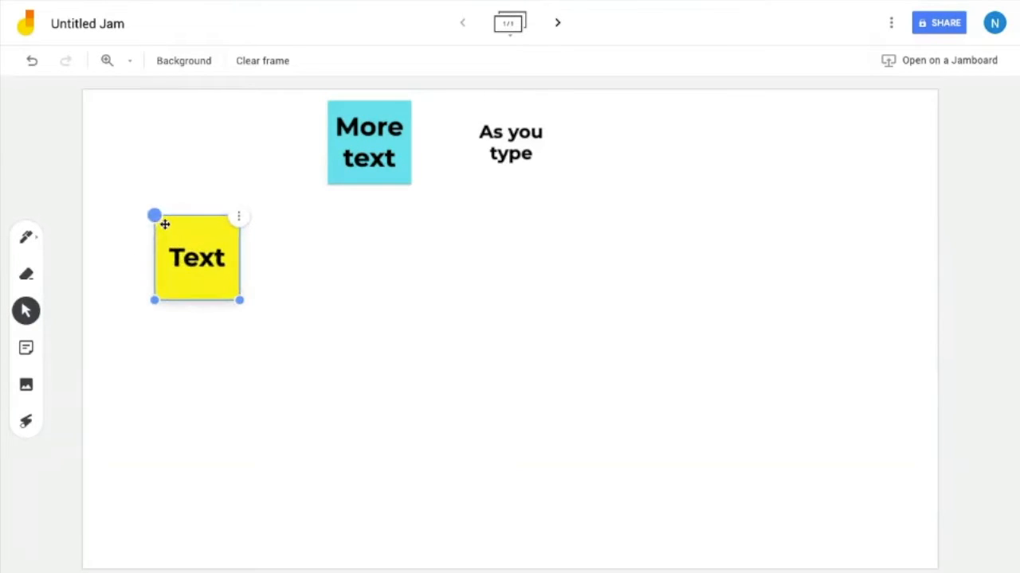
click(238, 222)
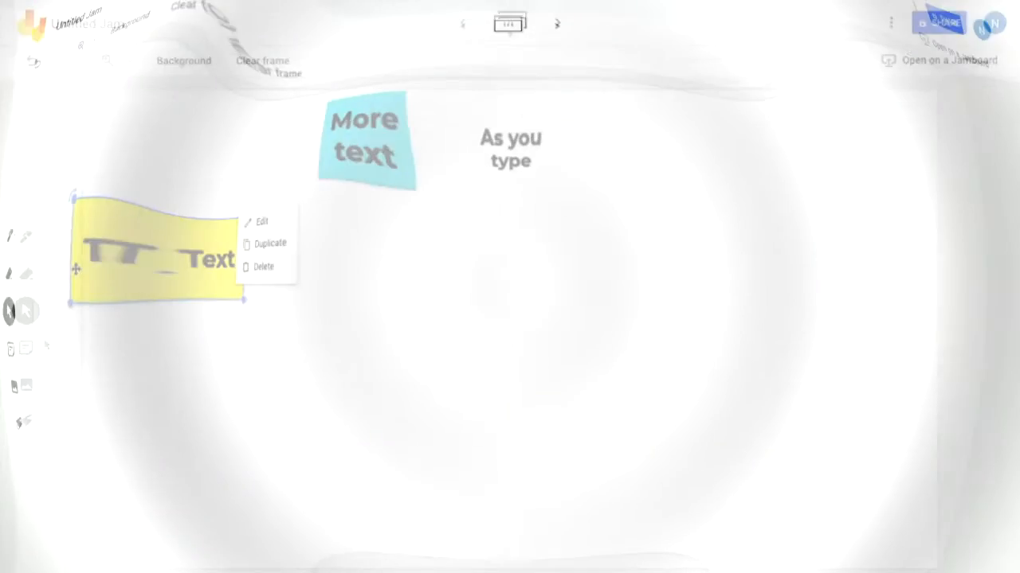
- Start inserting an image and look through the Google Image Search and Google Drive sources
click(24, 388)
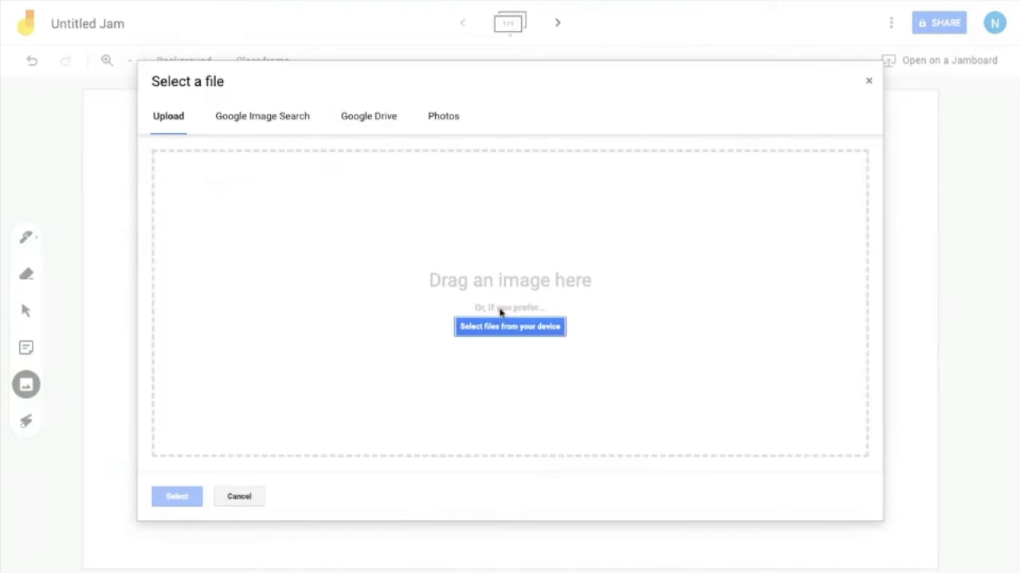
click(268, 122)
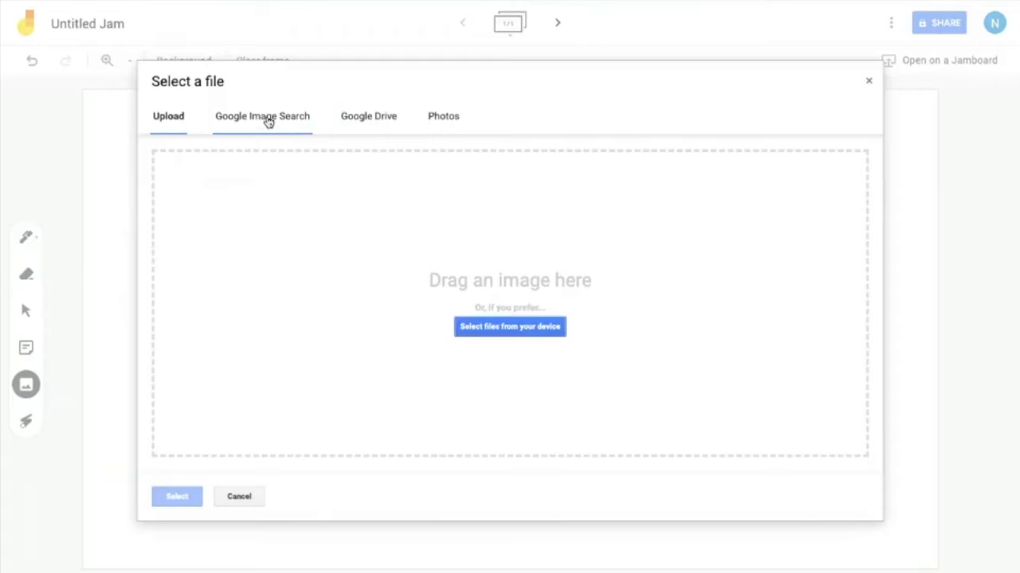
click(364, 120)
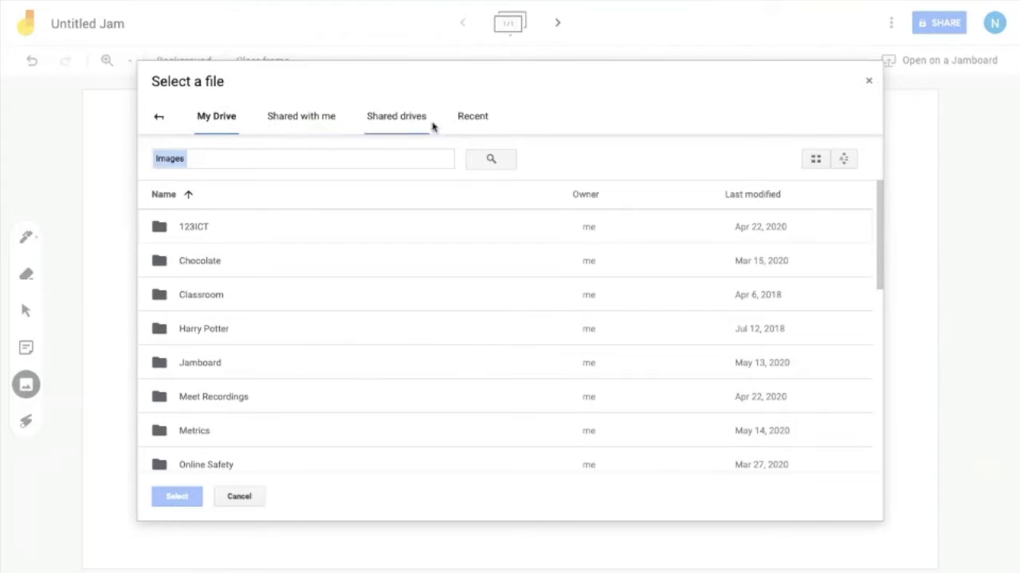
click(161, 120)
- Search Google Images for "Dog", insert the close-up photo of the brown dog's face and place it in the frame's lower right
click(269, 124)
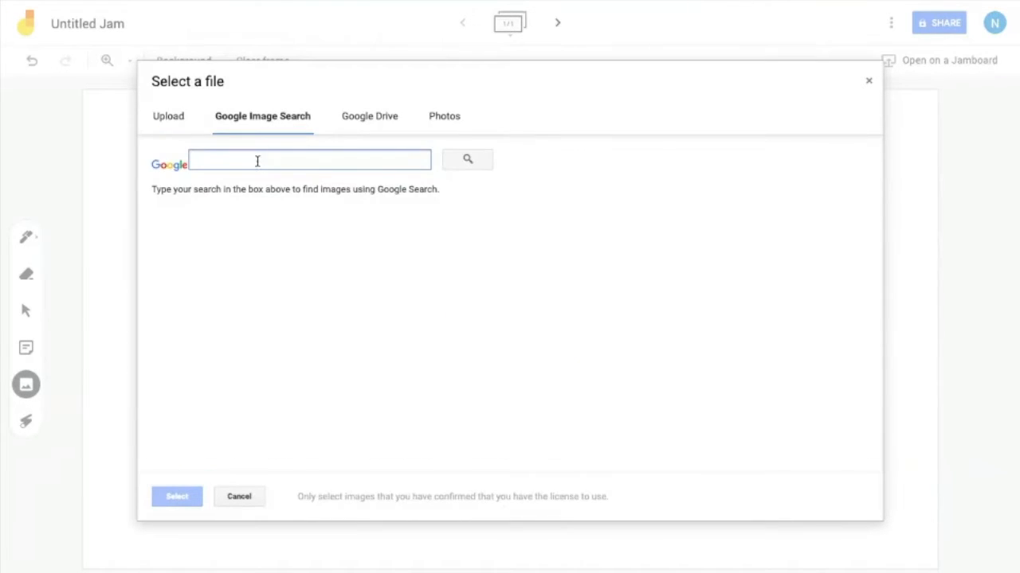
text(Dog)
key(Return)
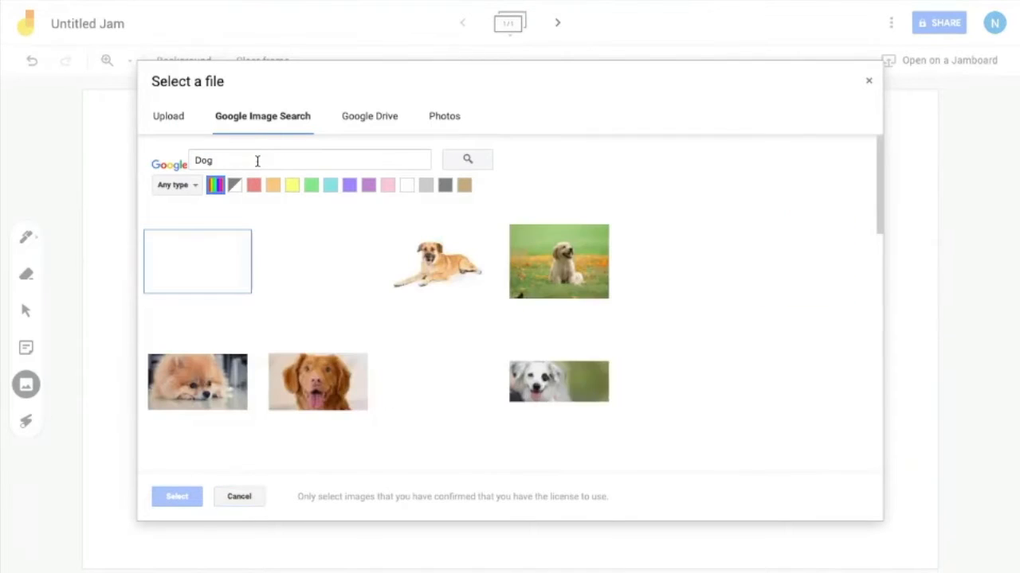
click(303, 380)
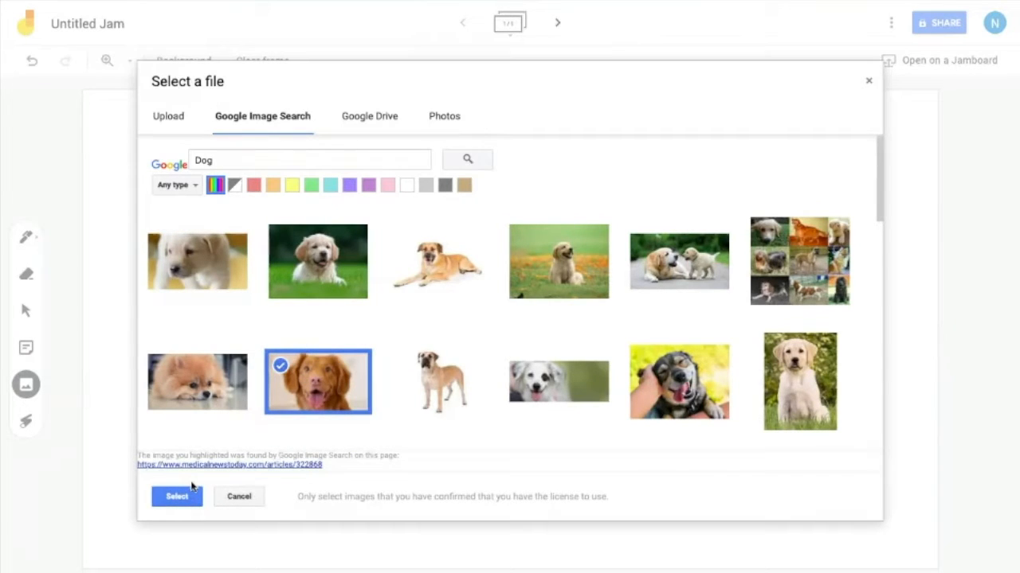
click(179, 500)
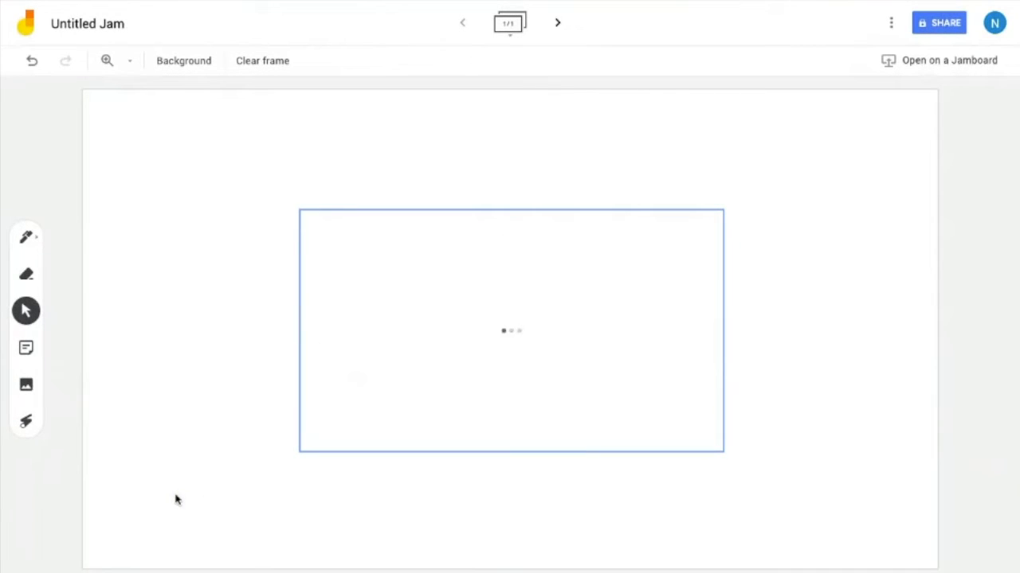
drag(429, 417, 534, 455)
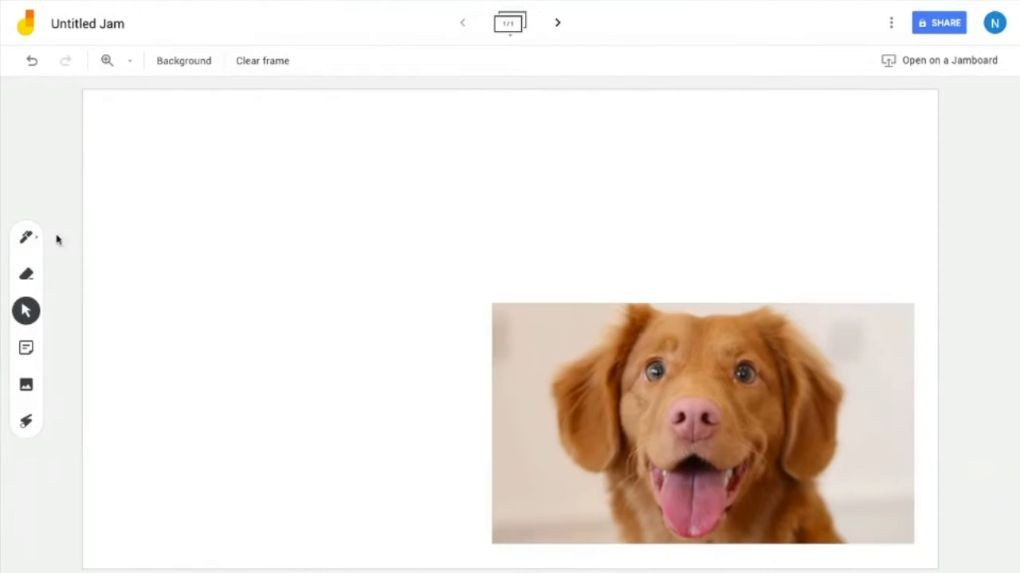
- Insert "Screenshot 2020-05-13 at 11.35.10.png" from the Jamboard folder in Google Drive and place it in the frame's upper left
click(26, 386)
click(368, 118)
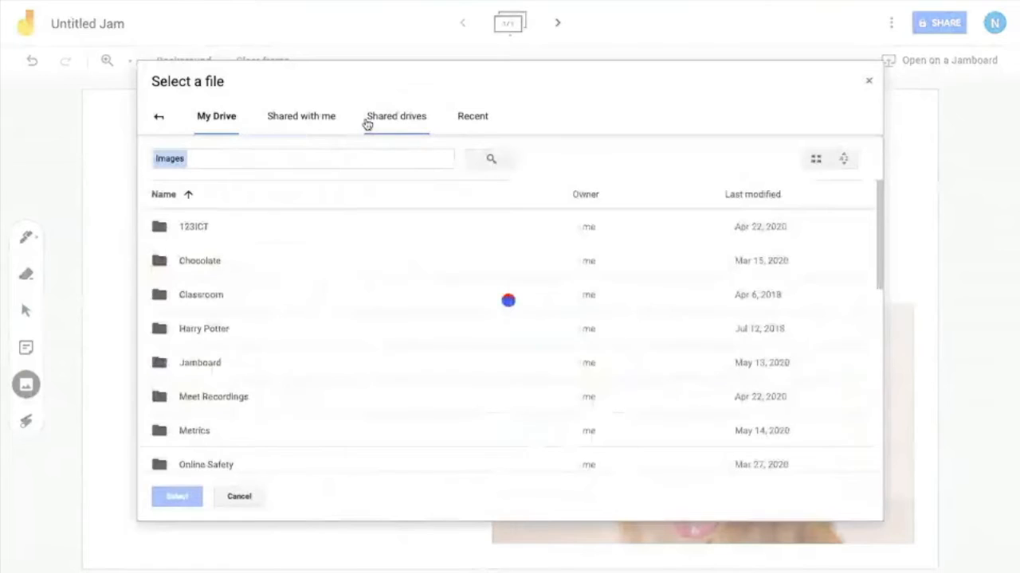
double_click(186, 363)
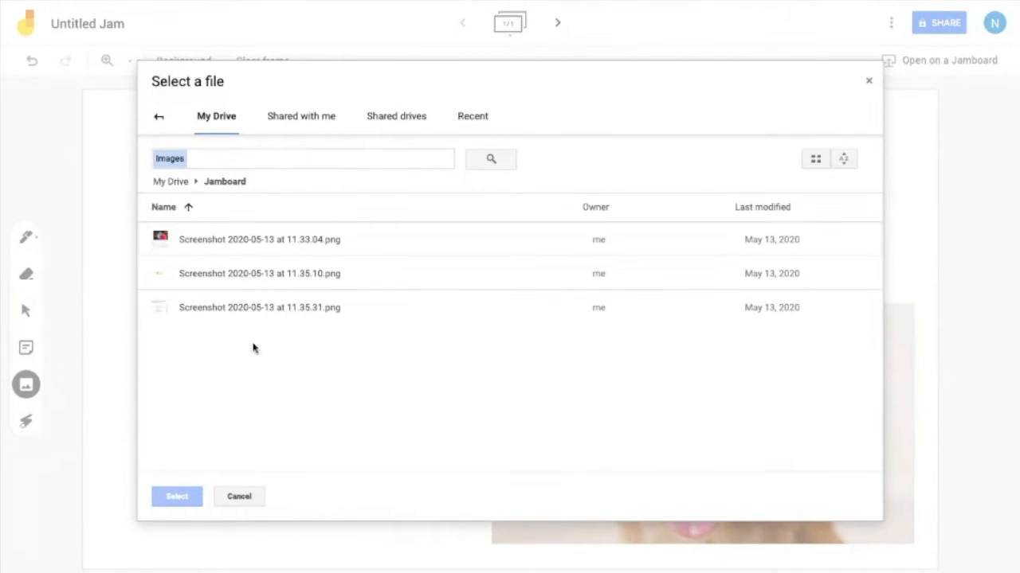
double_click(244, 284)
drag(401, 367, 172, 244)
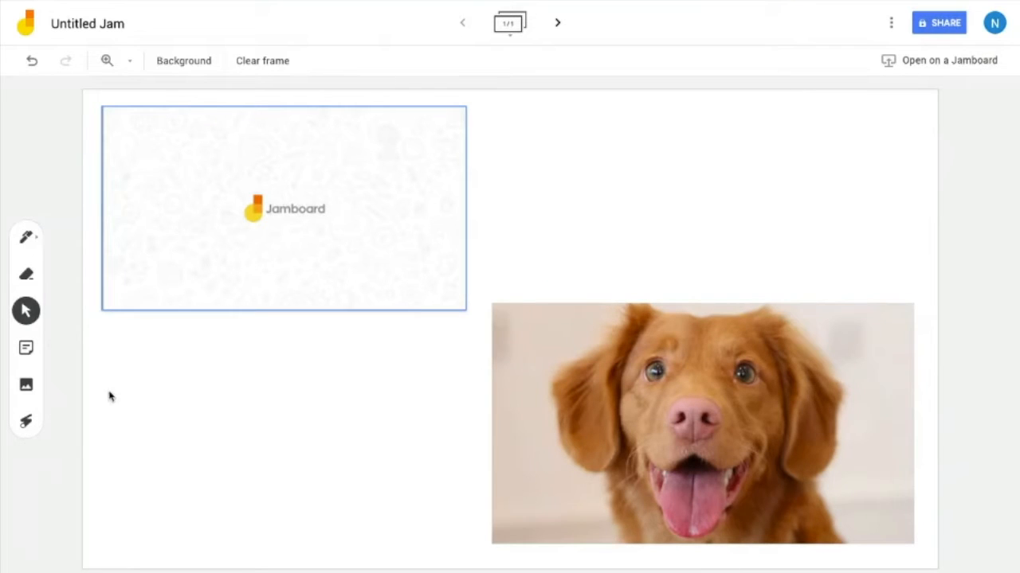
- Enlarge the Jamboard logo image until it overlaps the dog photo, and check its available options
click(340, 243)
click(435, 342)
click(466, 310)
drag(466, 310, 639, 430)
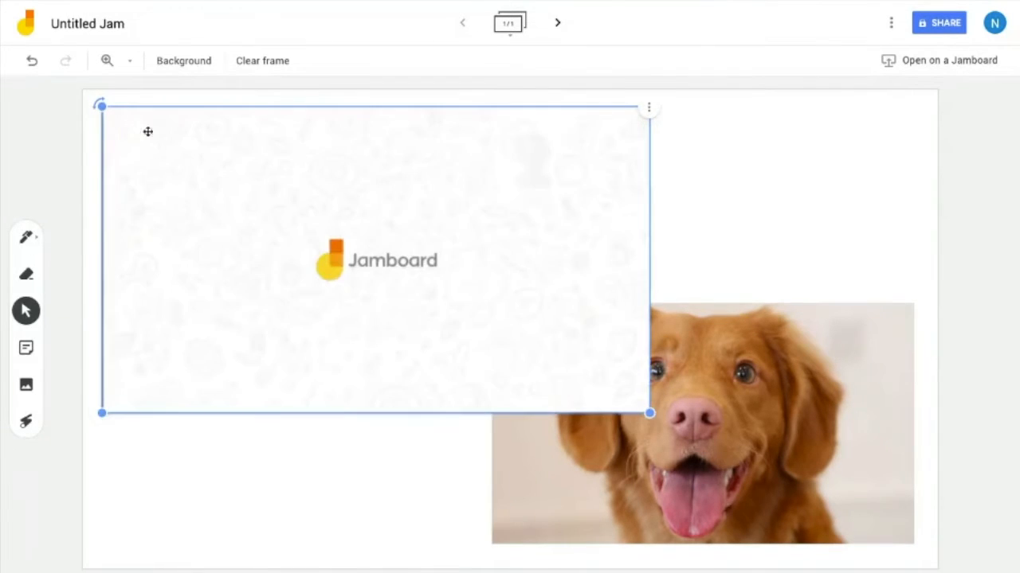
click(650, 110)
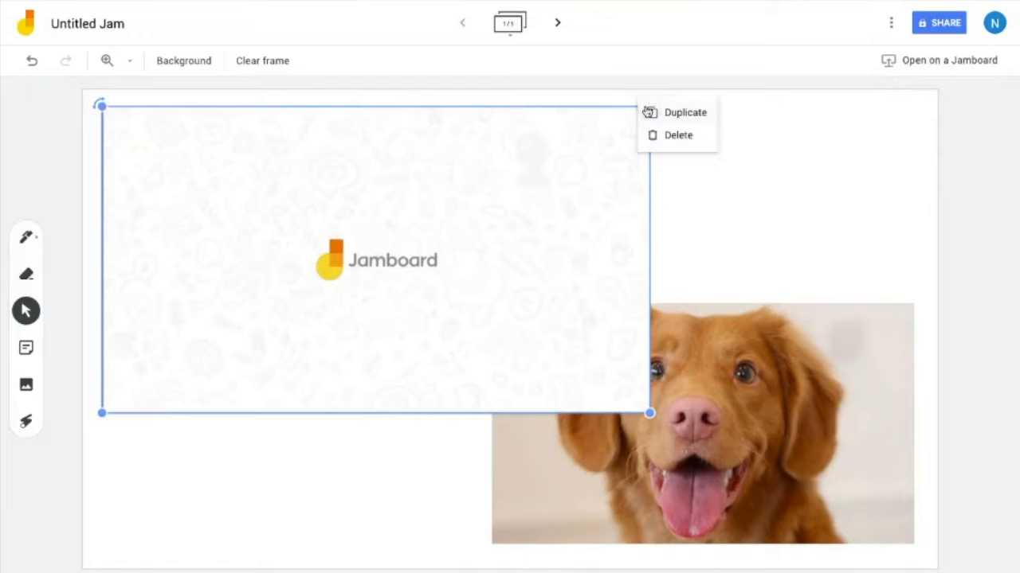
click(684, 191)
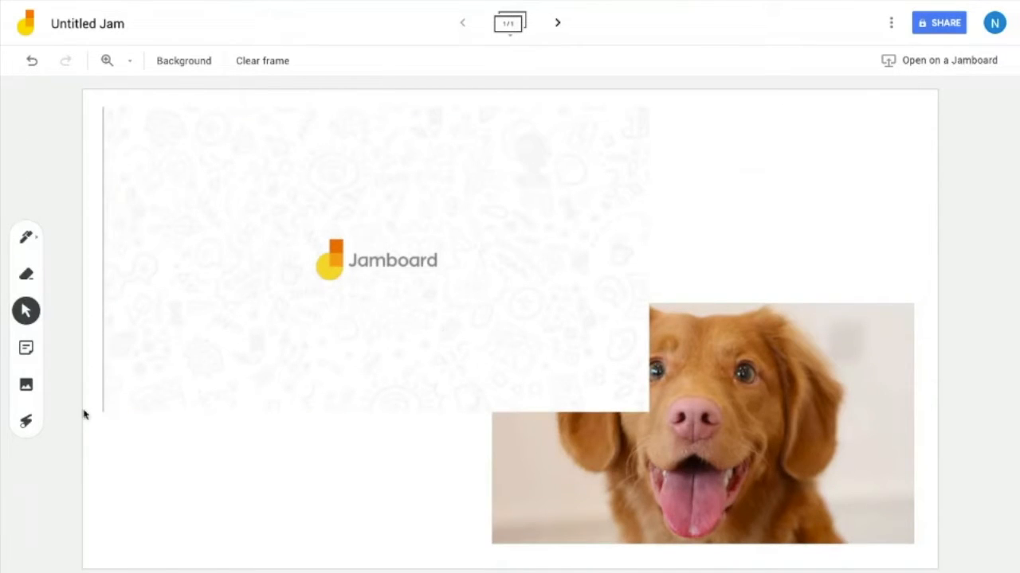
- Point out the Jamboard logo on the frame with the laser tool
click(27, 424)
drag(346, 253, 421, 282)
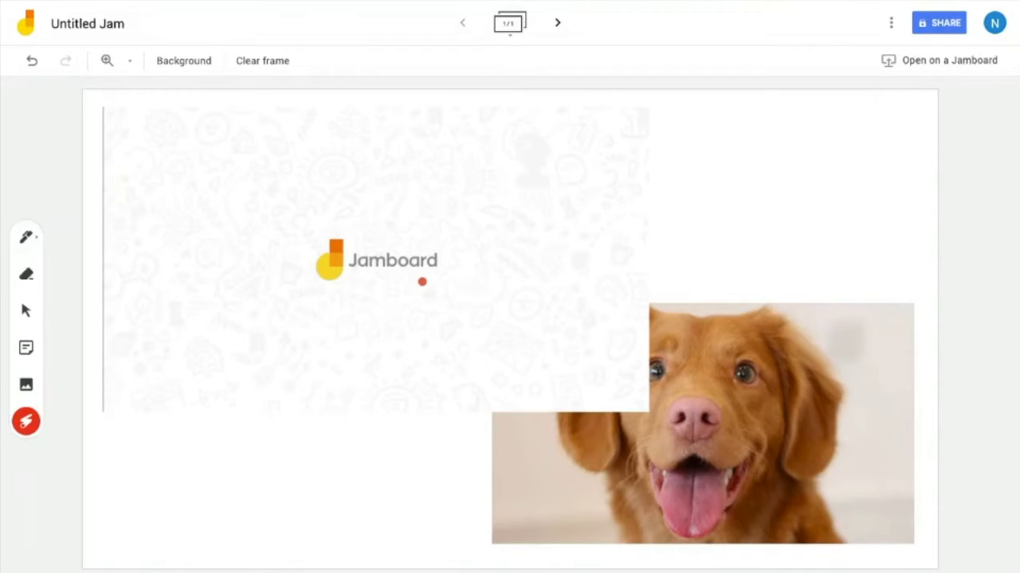
- Rename the jam as "Testing Jam"
click(120, 27)
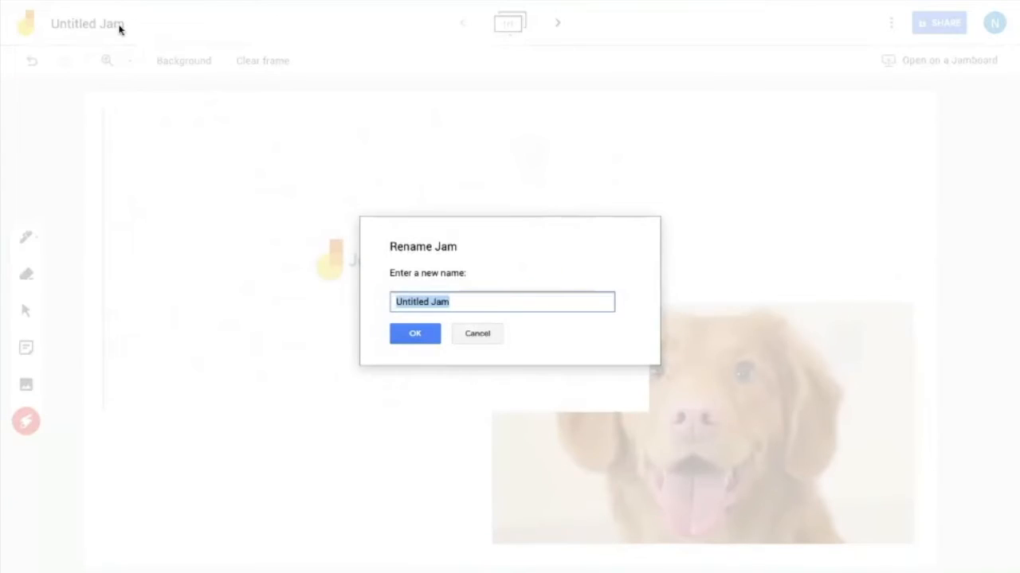
text(Testing J)
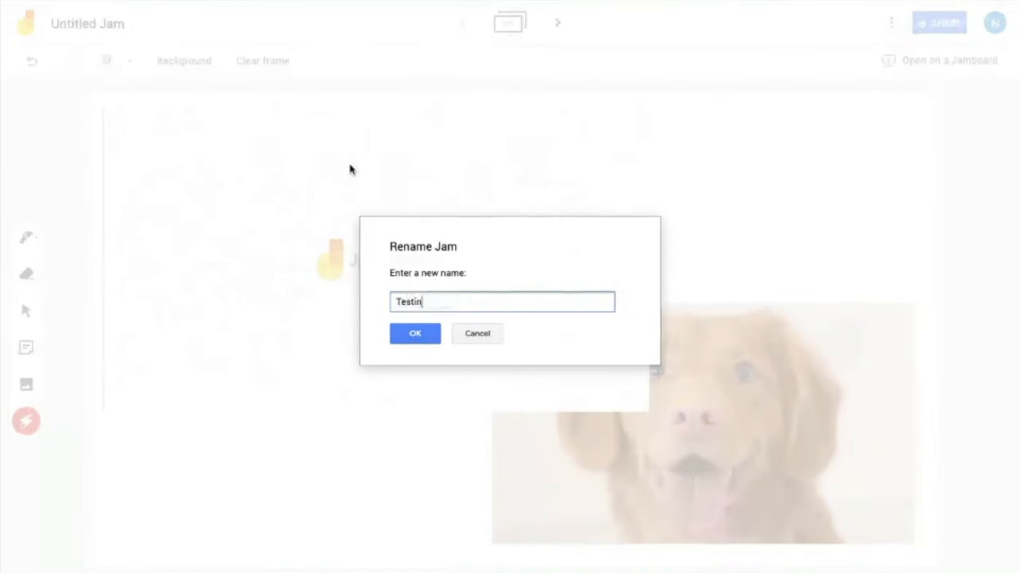
text(ame)
key(BackSpace)
click(419, 341)
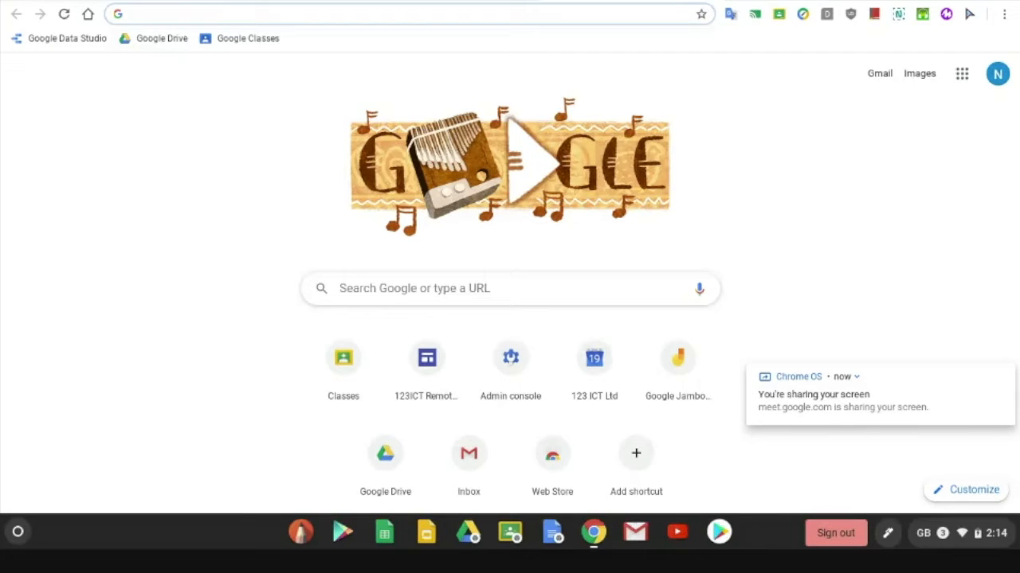
- Go to jamboard.google.com in the browser and open Testing Jam from the recent jams
text(jamboard.google.com)
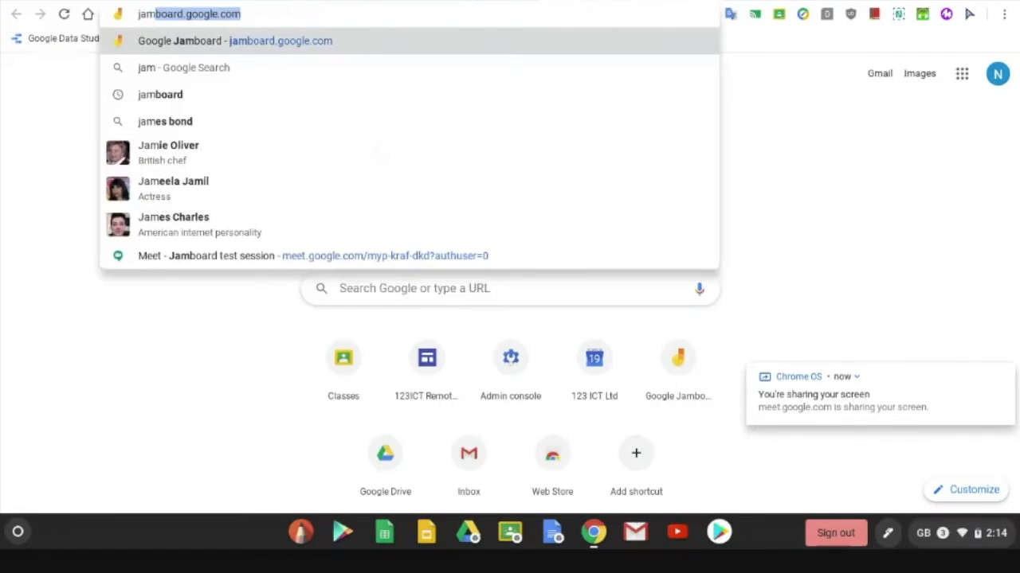
key(Return)
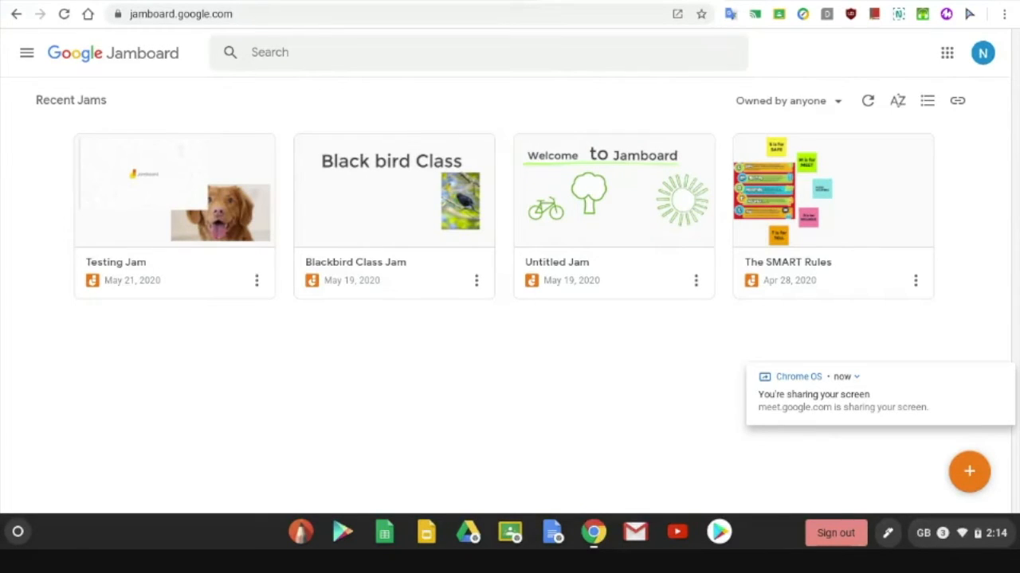
click(174, 216)
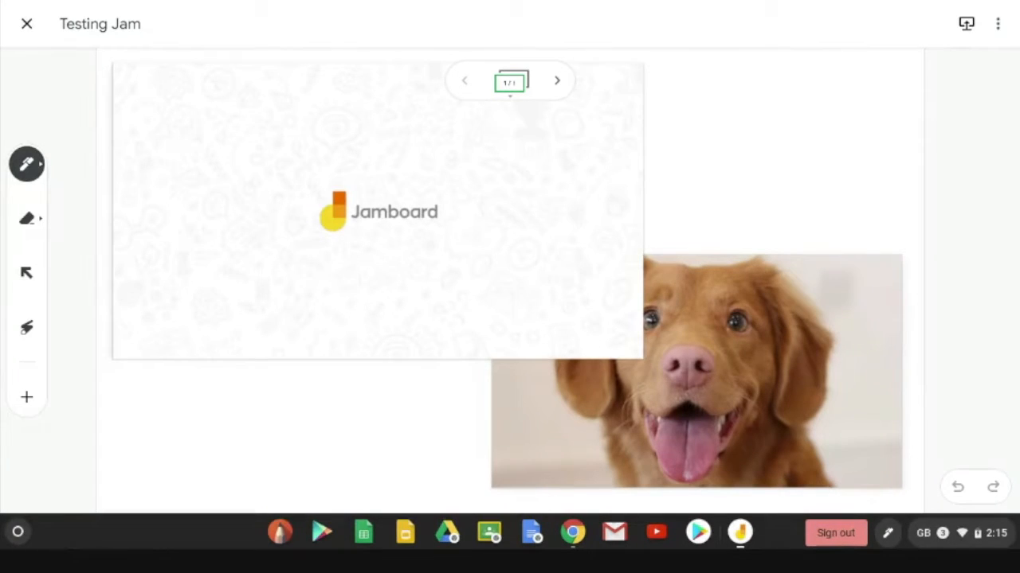
- Add a second frame and write "hello" on it with the assistive handwriting-to-text tool in black
click(557, 81)
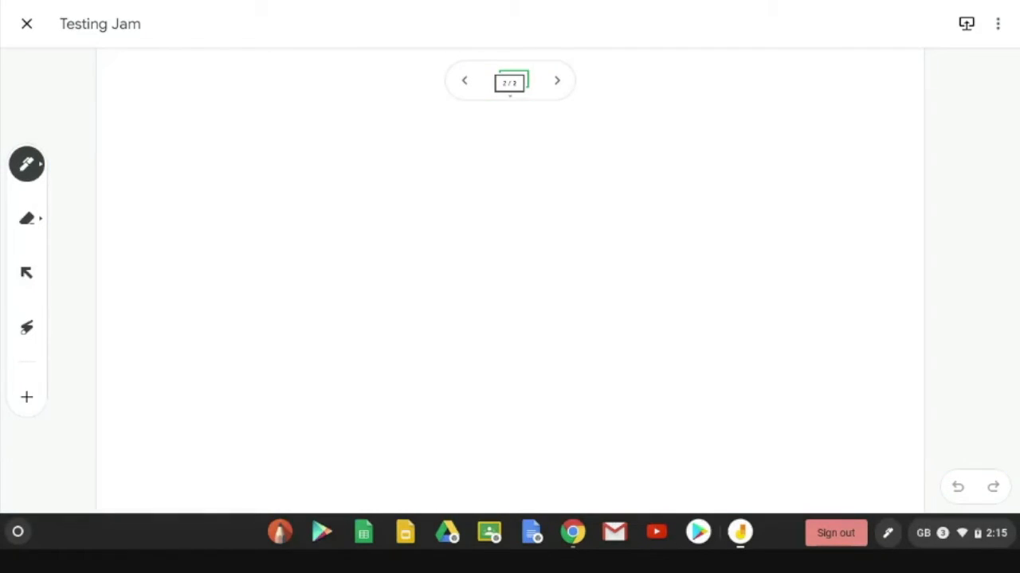
click(26, 164)
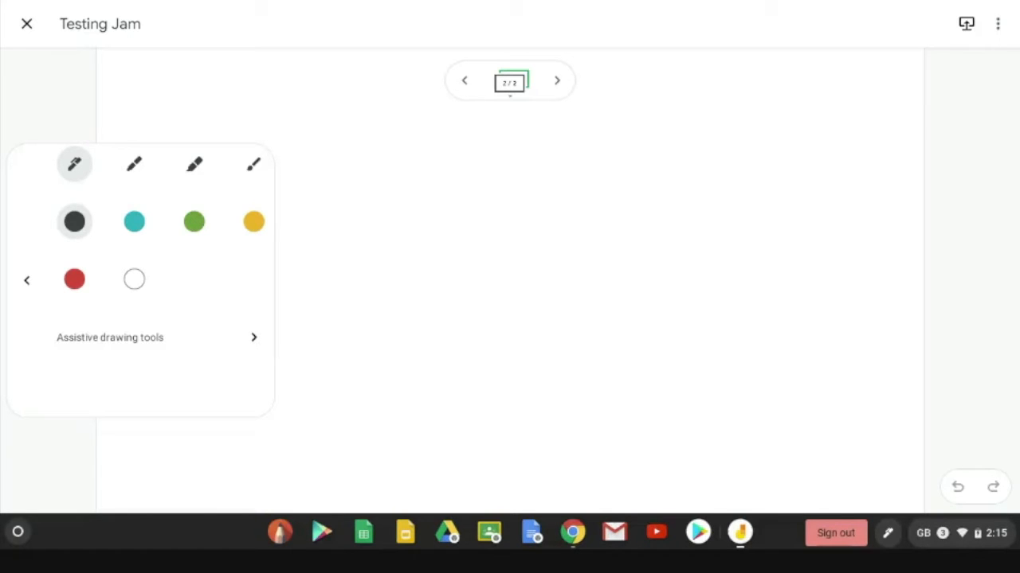
click(253, 337)
click(74, 373)
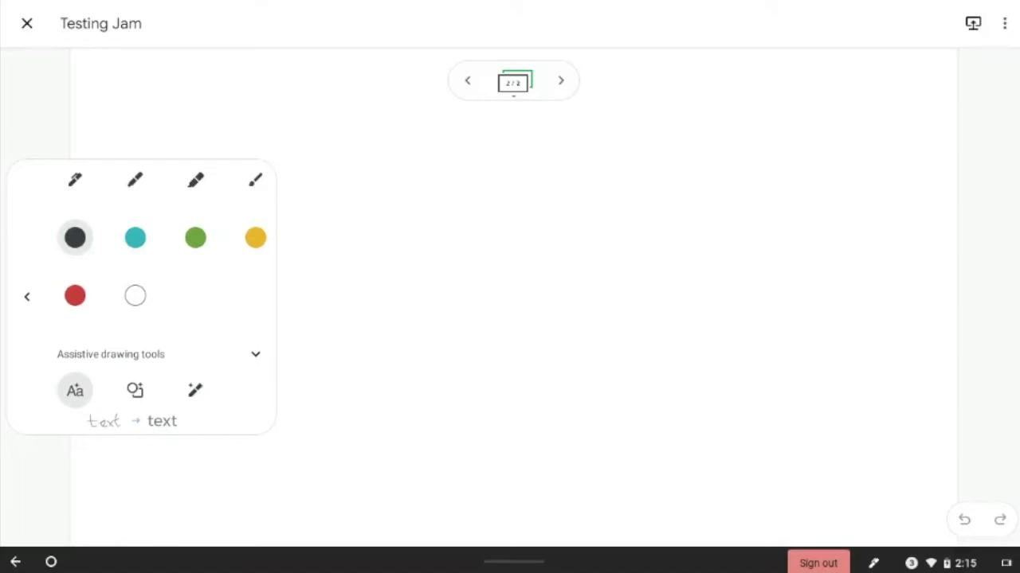
drag(348, 172, 365, 253)
mouse_move(356, 209)
mouse_down()
mouse_move(413, 182)
mouse_move(454, 223)
mouse_move(460, 215)
mouse_up()
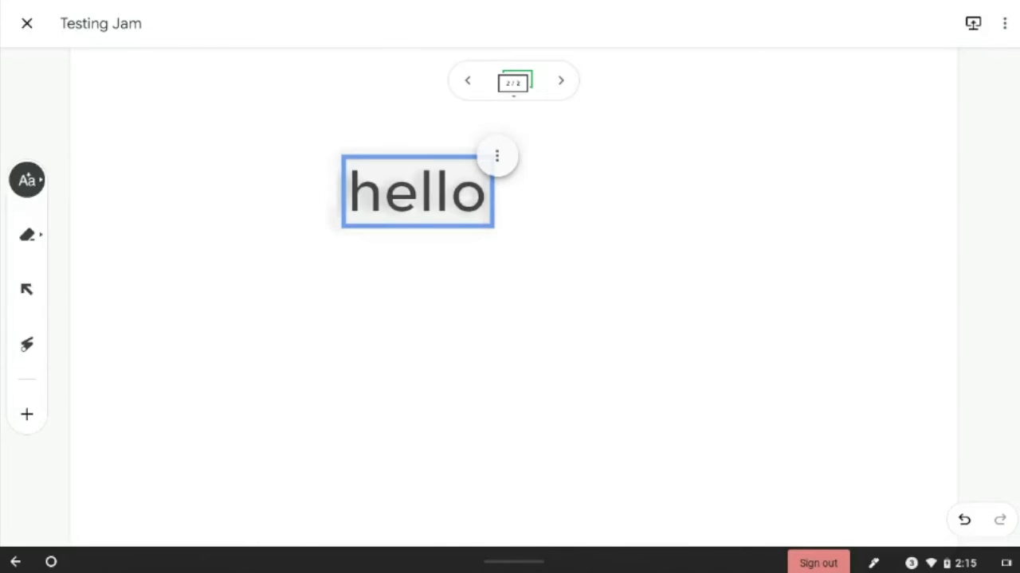
- Move the "hello" text to the upper left corner of the frame
click(26, 289)
drag(416, 191, 201, 125)
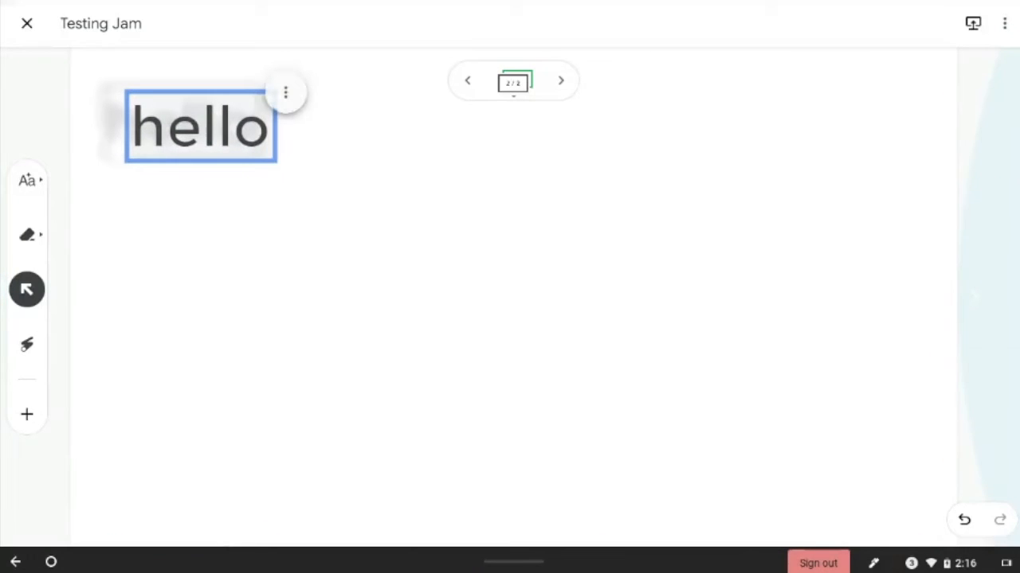
drag(201, 126, 207, 130)
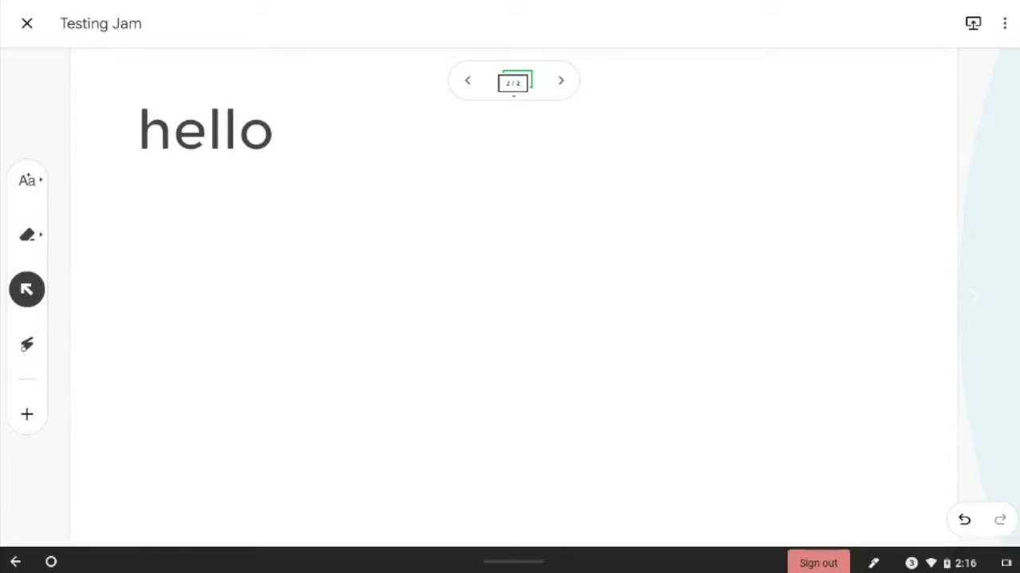
- Write "My name is" below "hello" with the handwriting-to-text tool
click(26, 180)
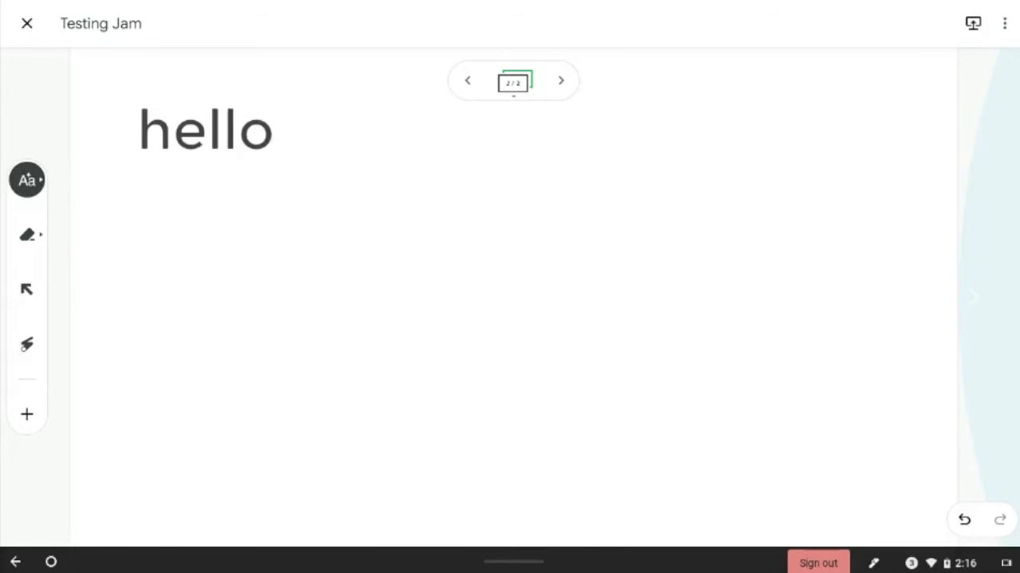
mouse_move(258, 270)
mouse_down()
mouse_move(313, 239)
mouse_move(365, 233)
mouse_move(489, 248)
mouse_up()
drag(527, 227, 509, 247)
drag(482, 205, 485, 207)
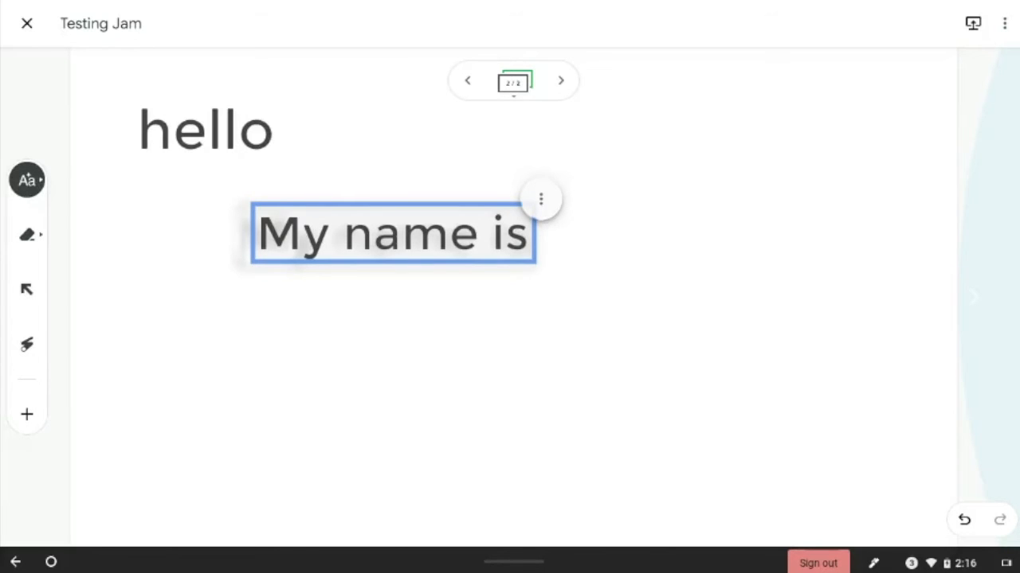
- Try to write "This is Jamboard" below "My name is" with the handwriting-to-text tool
mouse_move(208, 338)
mouse_down()
mouse_move(189, 371)
mouse_move(214, 407)
mouse_move(244, 400)
mouse_up()
drag(291, 368, 290, 392)
drag(314, 363, 301, 389)
mouse_move(334, 331)
mouse_down()
mouse_move(365, 366)
mouse_move(324, 410)
mouse_up()
mouse_move(388, 366)
mouse_down()
mouse_move(374, 388)
mouse_move(422, 380)
mouse_up()
mouse_move(423, 338)
mouse_down()
mouse_move(448, 376)
mouse_move(486, 357)
mouse_move(515, 374)
mouse_up()
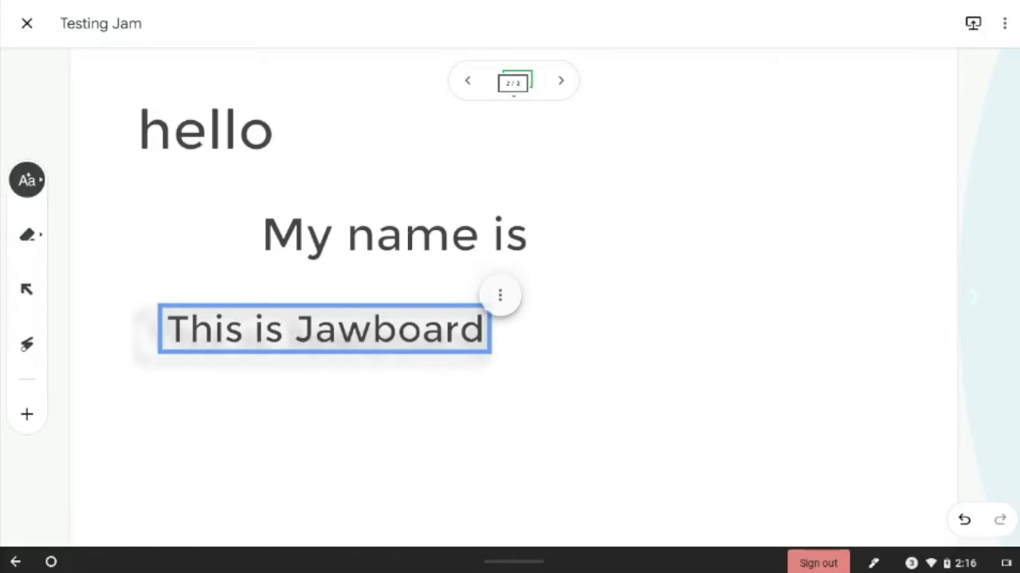
- Move the "This is Jawboard" text further down, check its options and remove it from the frame
drag(324, 329, 327, 337)
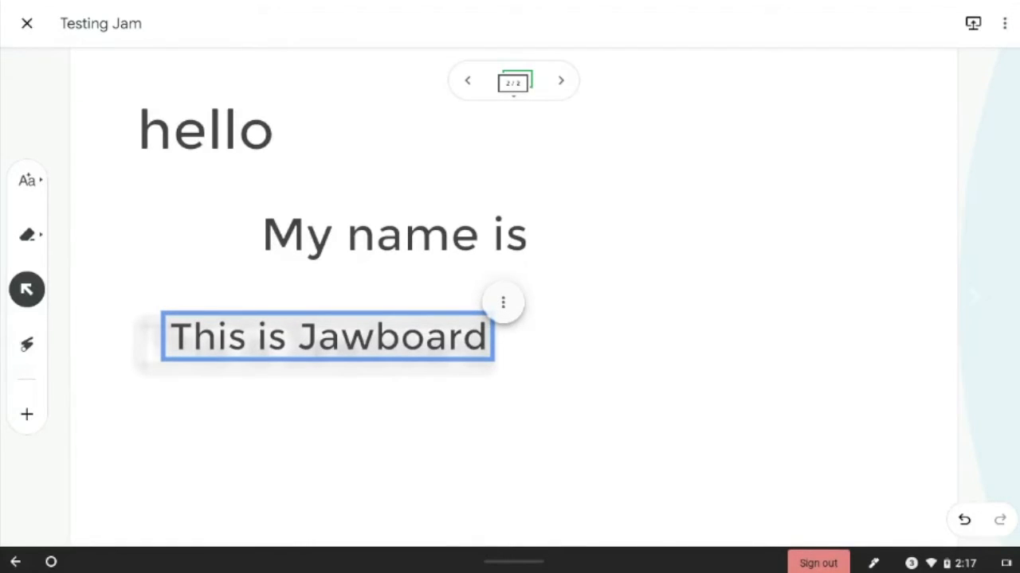
drag(328, 336, 407, 376)
click(580, 342)
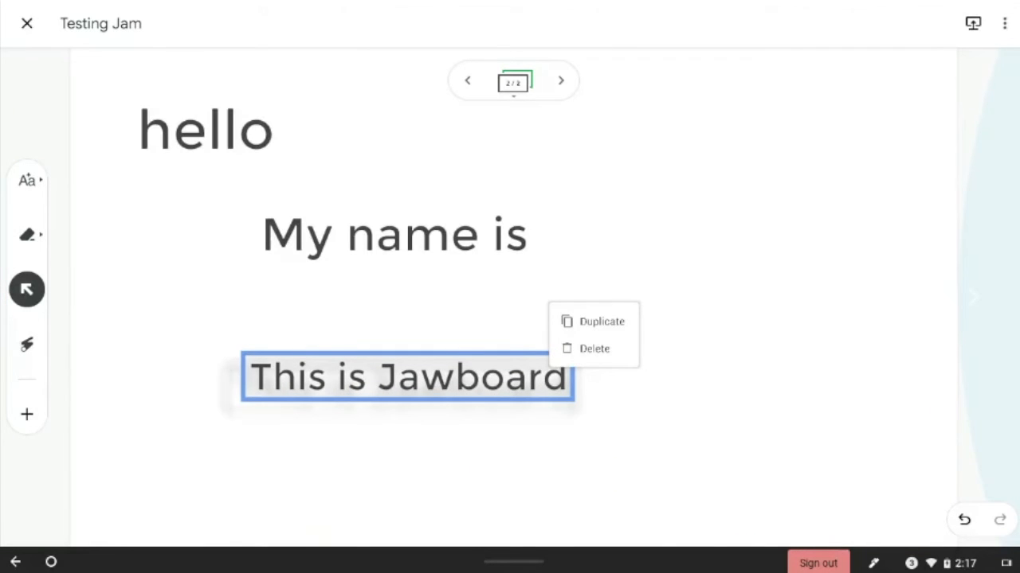
drag(407, 377, 514, 530)
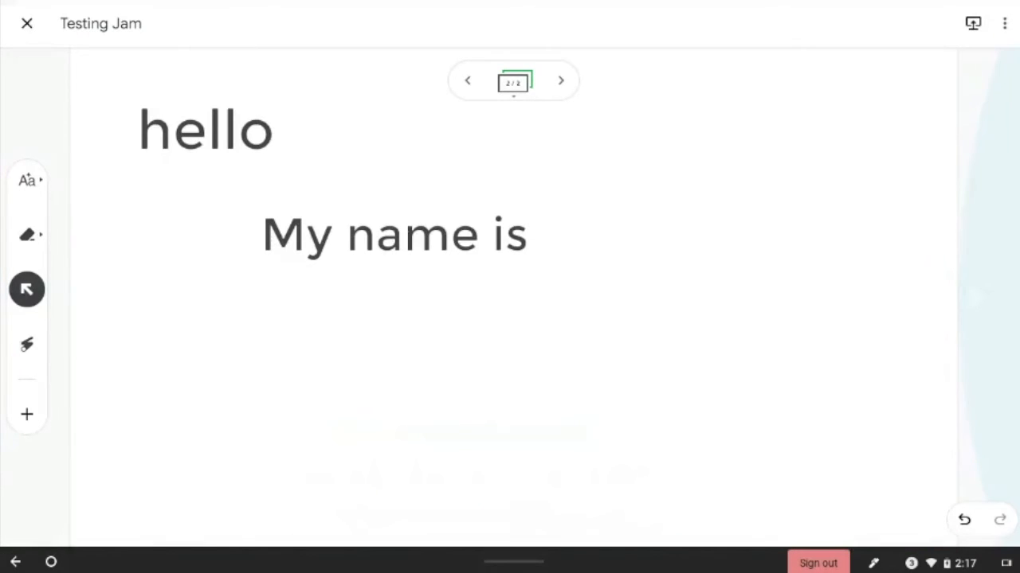
- Handwrite "this is Jamboard" in larger letters below "My name is", converting it to text
click(27, 180)
mouse_move(182, 309)
mouse_down()
mouse_move(174, 354)
mouse_move(197, 291)
mouse_move(216, 360)
mouse_move(223, 346)
mouse_move(231, 365)
mouse_up()
mouse_move(296, 329)
mouse_down()
mouse_move(296, 344)
mouse_move(305, 332)
mouse_move(304, 355)
mouse_up()
mouse_move(365, 283)
mouse_down()
mouse_move(403, 280)
mouse_move(356, 372)
mouse_up()
mouse_move(416, 330)
mouse_down()
mouse_move(429, 352)
mouse_move(458, 348)
mouse_up()
mouse_move(456, 298)
mouse_down()
mouse_move(482, 341)
mouse_move(505, 324)
mouse_move(529, 343)
mouse_move(562, 314)
mouse_move(575, 283)
mouse_up()
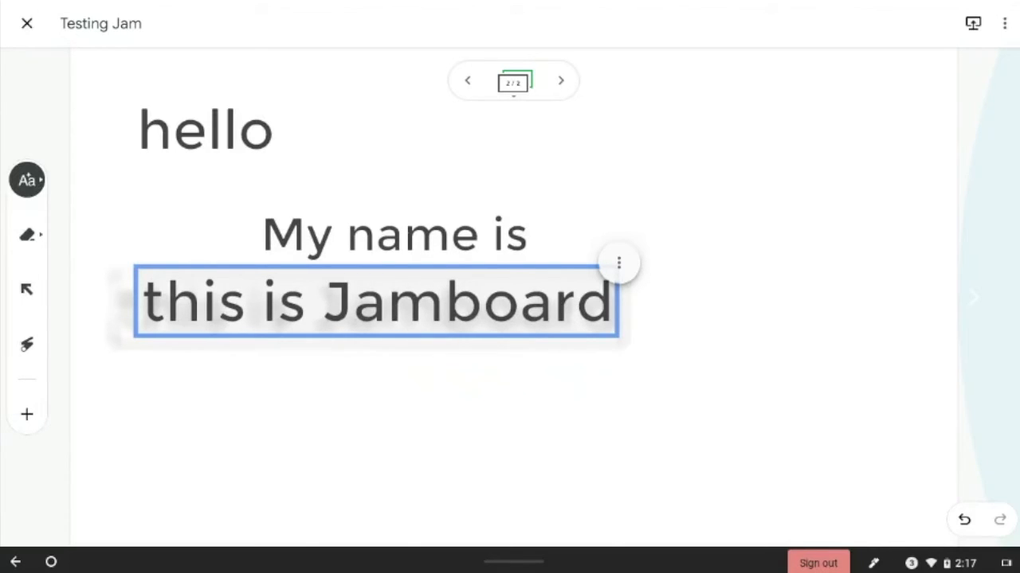
- Draw an ellipse and a circle to the right of the text with the shape recognition tool, checking the ellipse's options
click(27, 180)
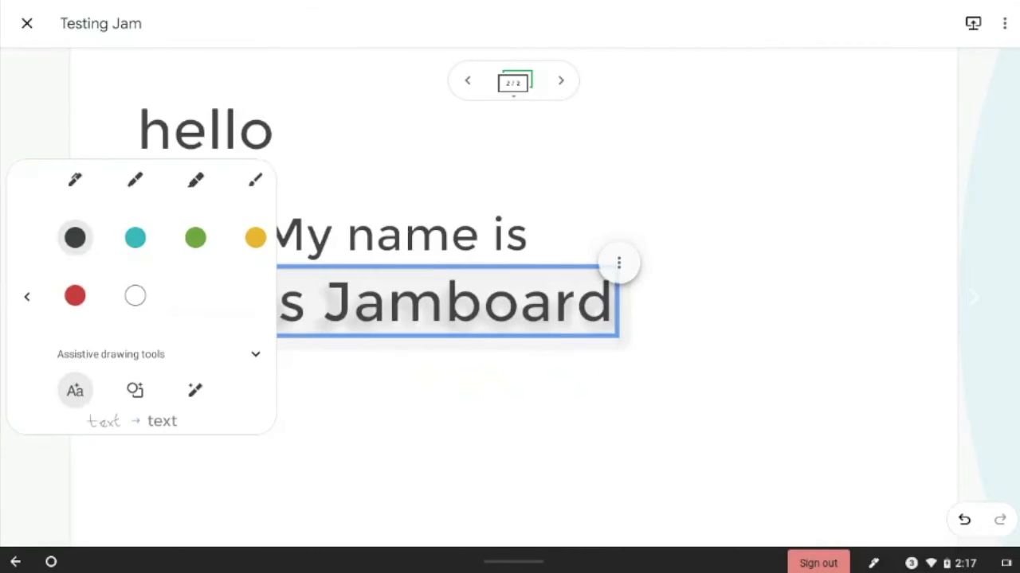
click(135, 390)
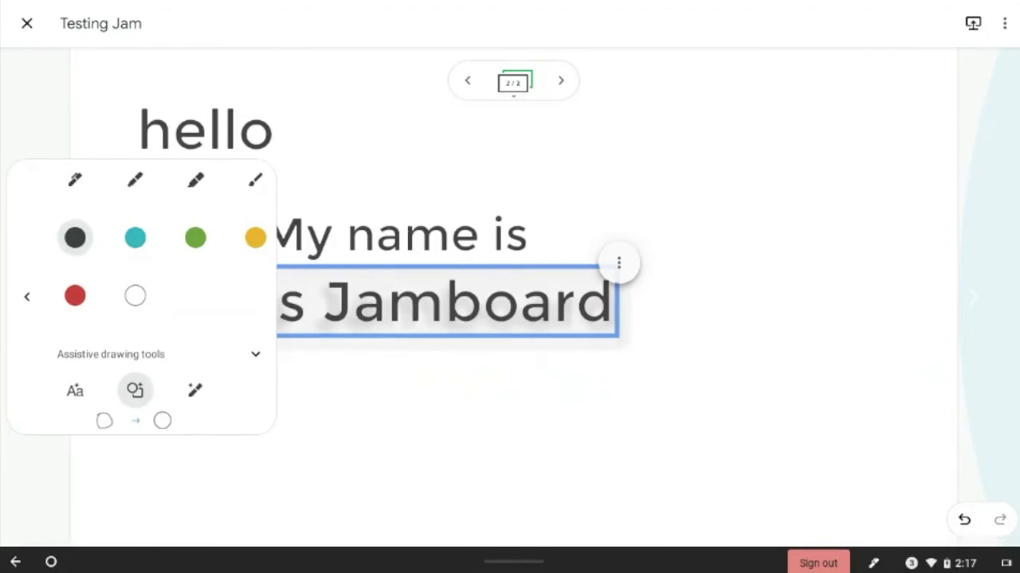
click(27, 296)
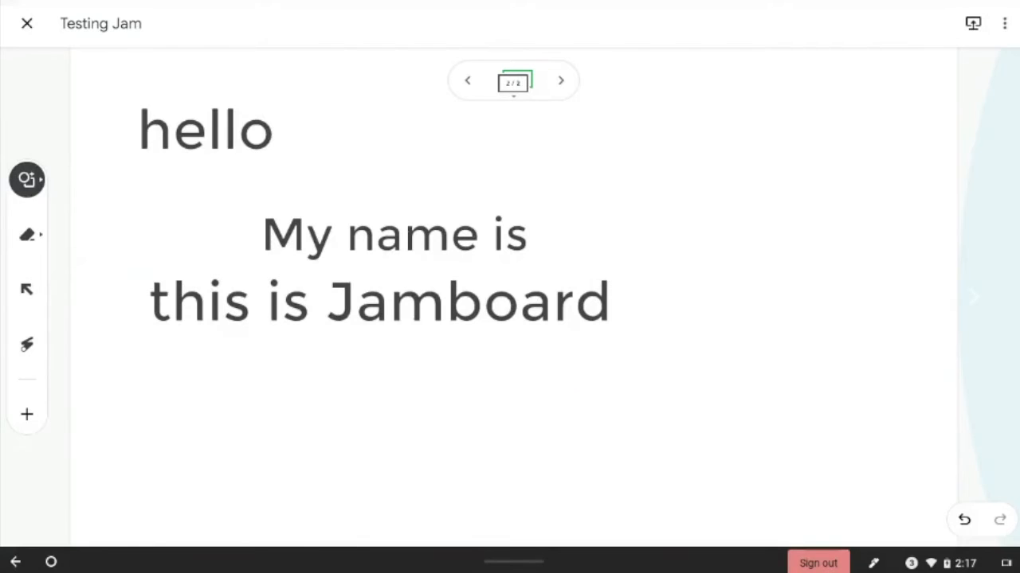
mouse_move(747, 107)
mouse_down()
mouse_move(758, 131)
mouse_move(745, 106)
mouse_up()
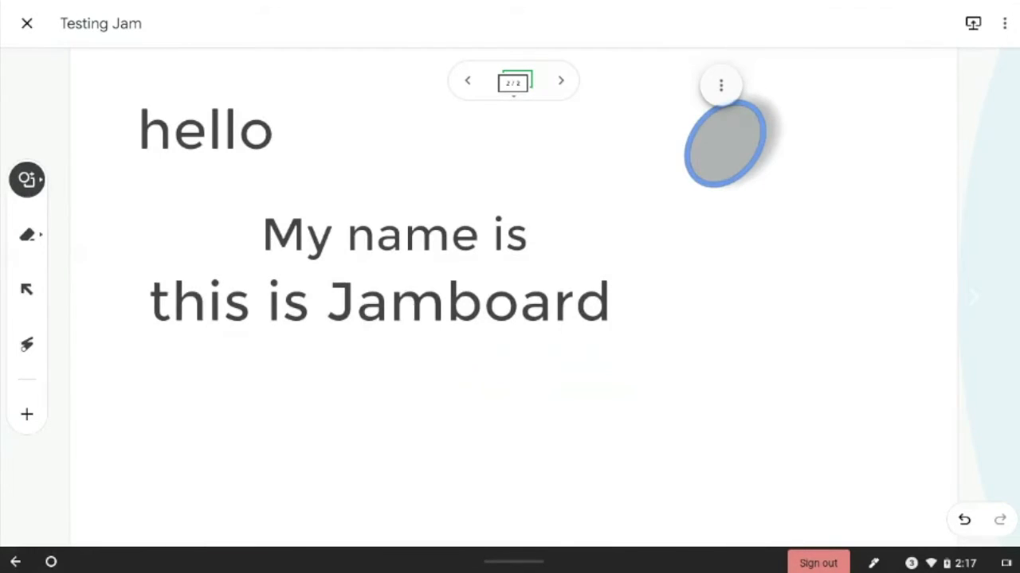
click(721, 85)
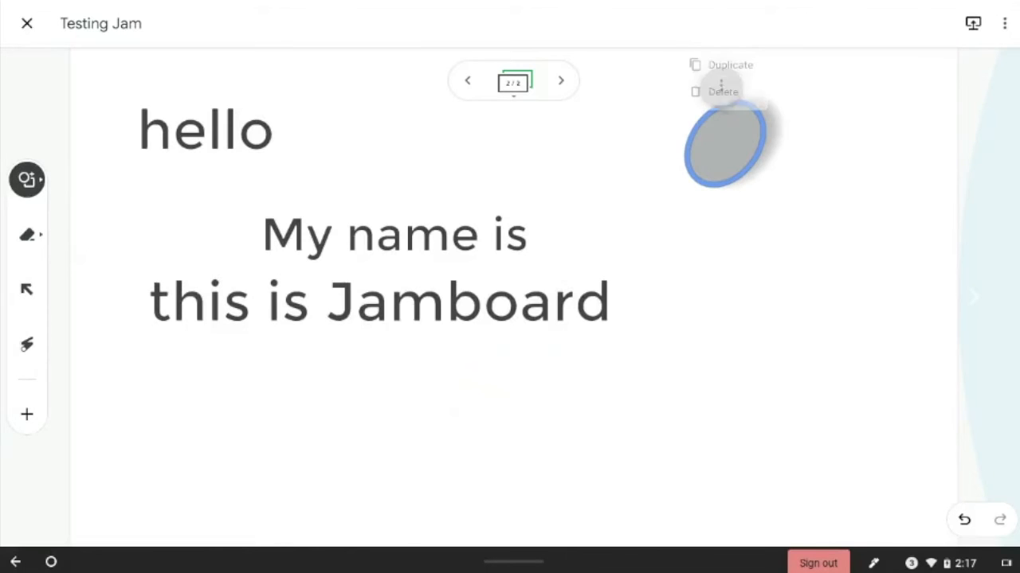
click(721, 270)
mouse_move(797, 250)
mouse_down()
mouse_move(741, 306)
mouse_move(799, 250)
mouse_up()
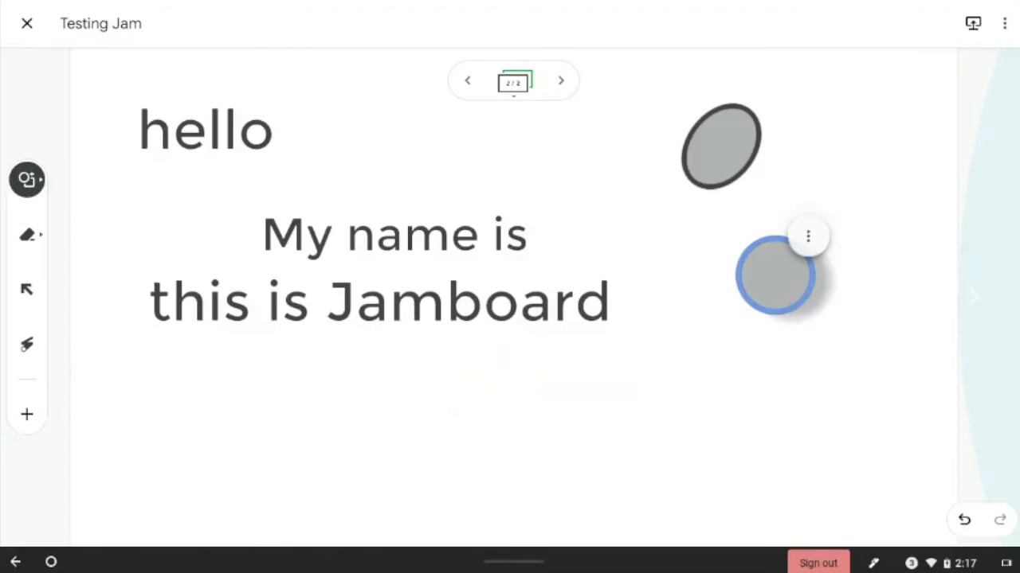
- Draw three separate triangles in a row below the text with the shape recognition tool
mouse_move(697, 411)
mouse_down()
mouse_move(678, 427)
mouse_move(690, 416)
mouse_up()
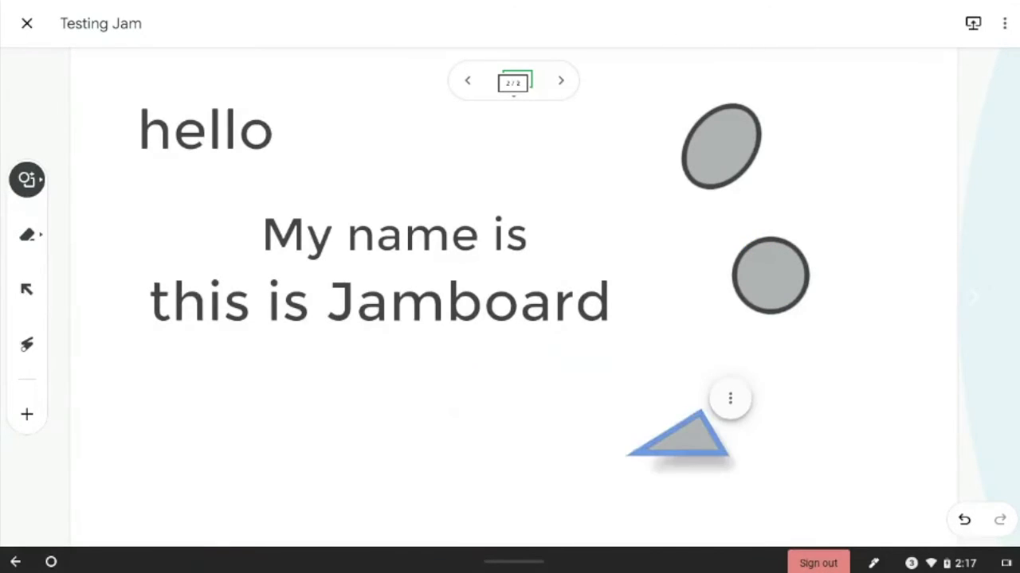
mouse_move(371, 393)
mouse_down()
mouse_move(307, 425)
mouse_move(415, 436)
mouse_move(363, 390)
mouse_up()
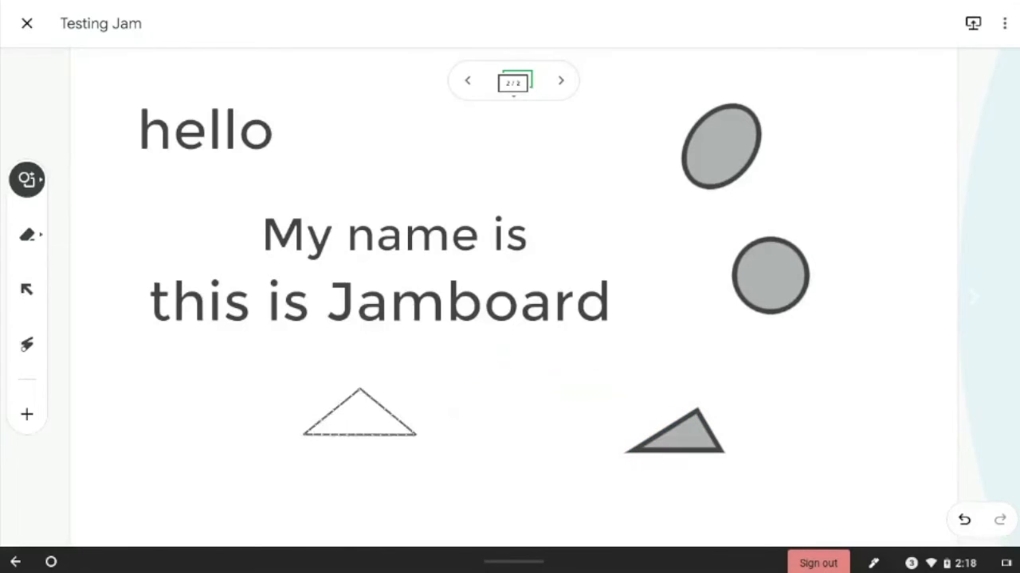
mouse_move(513, 385)
mouse_down()
mouse_move(499, 454)
mouse_move(514, 384)
mouse_up()
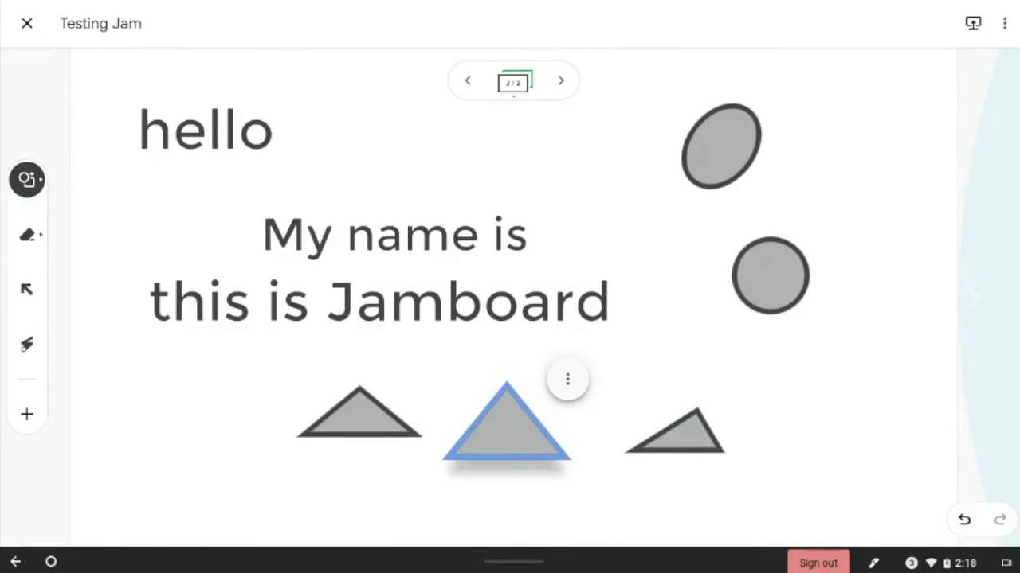
- Draw a square right of the triangles, a pentagon beside "hello" and a large circle left of the triangles with shape recognition
mouse_move(782, 369)
mouse_down()
mouse_move(848, 425)
mouse_move(771, 368)
mouse_up()
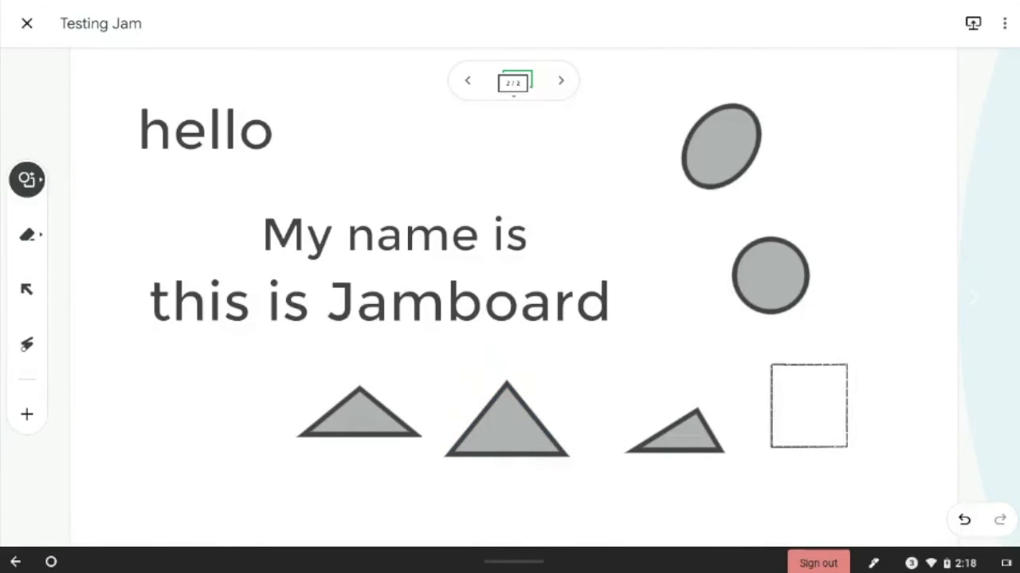
mouse_move(405, 115)
mouse_down()
mouse_move(371, 149)
mouse_move(388, 183)
mouse_move(443, 151)
mouse_move(407, 116)
mouse_up()
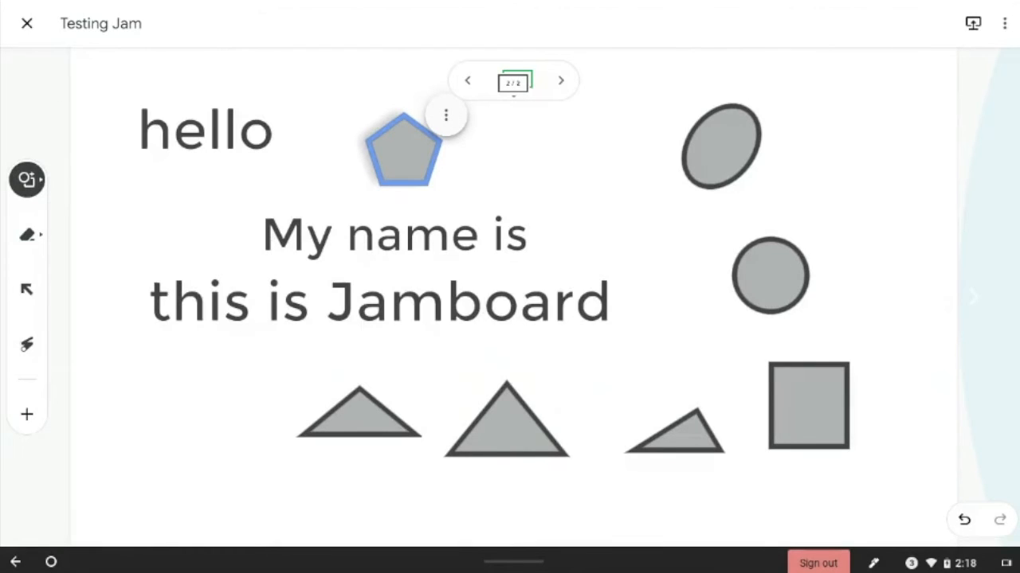
mouse_move(147, 364)
mouse_down()
mouse_move(187, 365)
mouse_move(216, 393)
mouse_move(200, 437)
mouse_move(149, 446)
mouse_move(107, 419)
mouse_move(148, 360)
mouse_up()
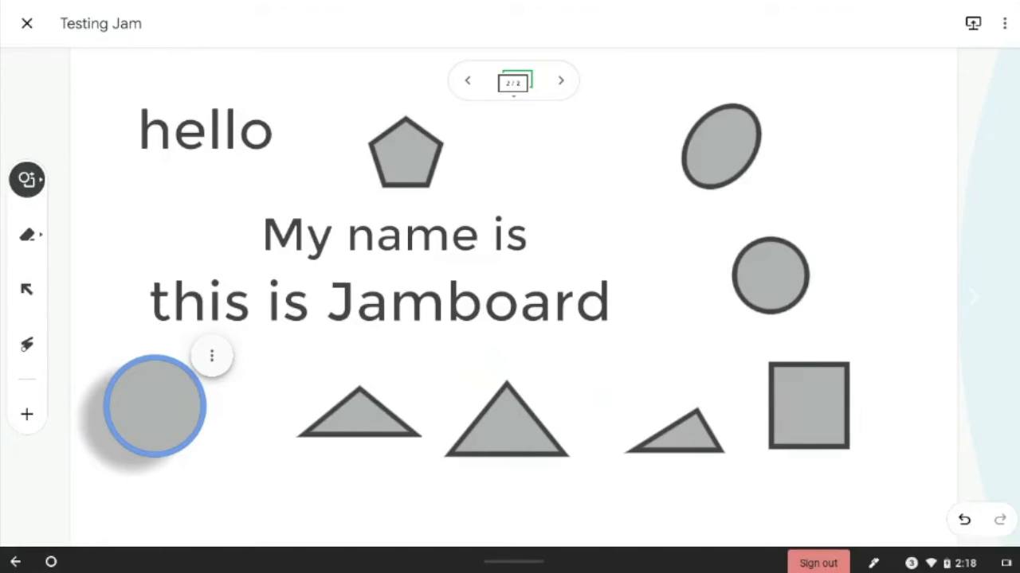
- Clear all content from the current frame
click(27, 235)
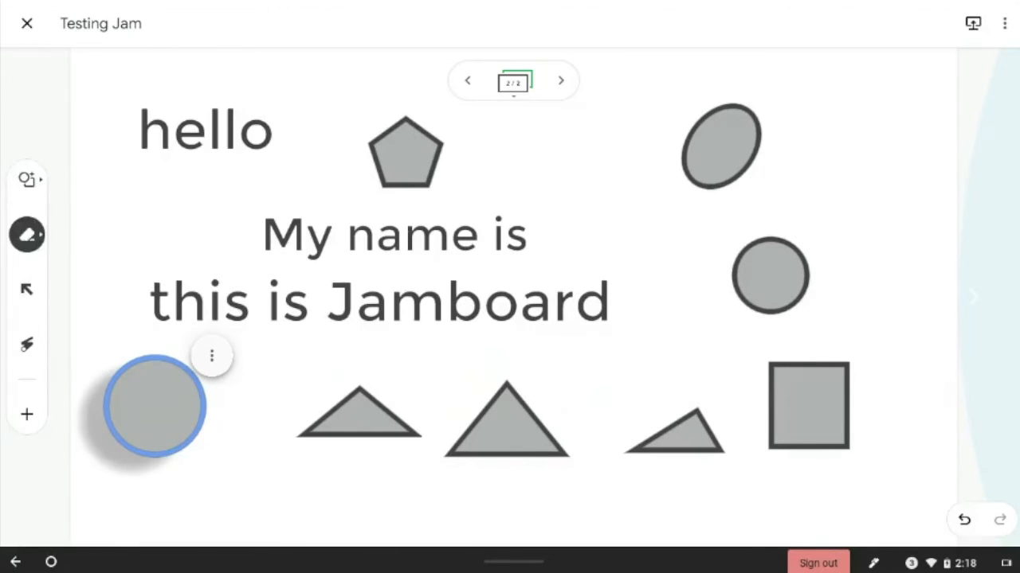
click(27, 235)
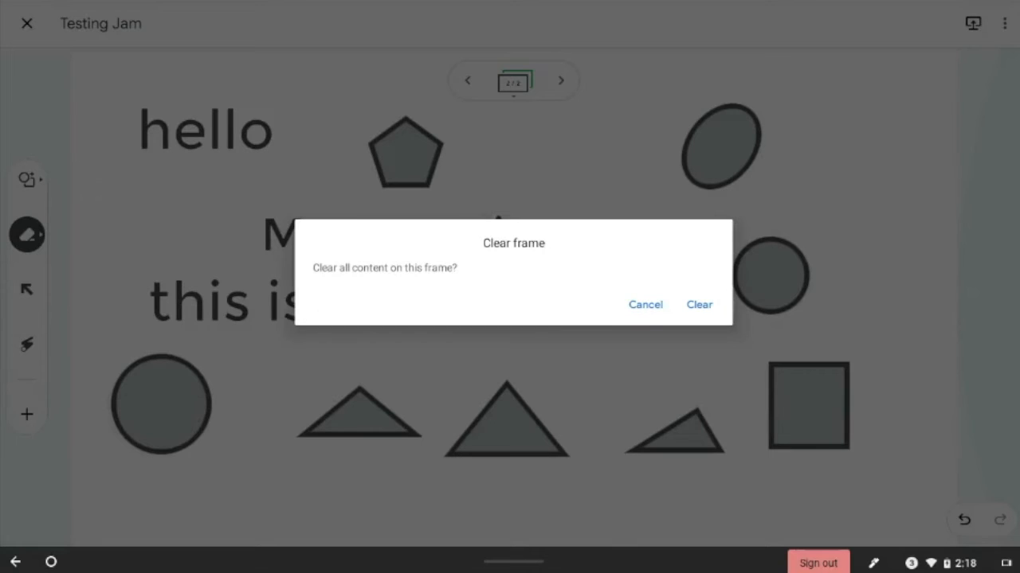
click(699, 304)
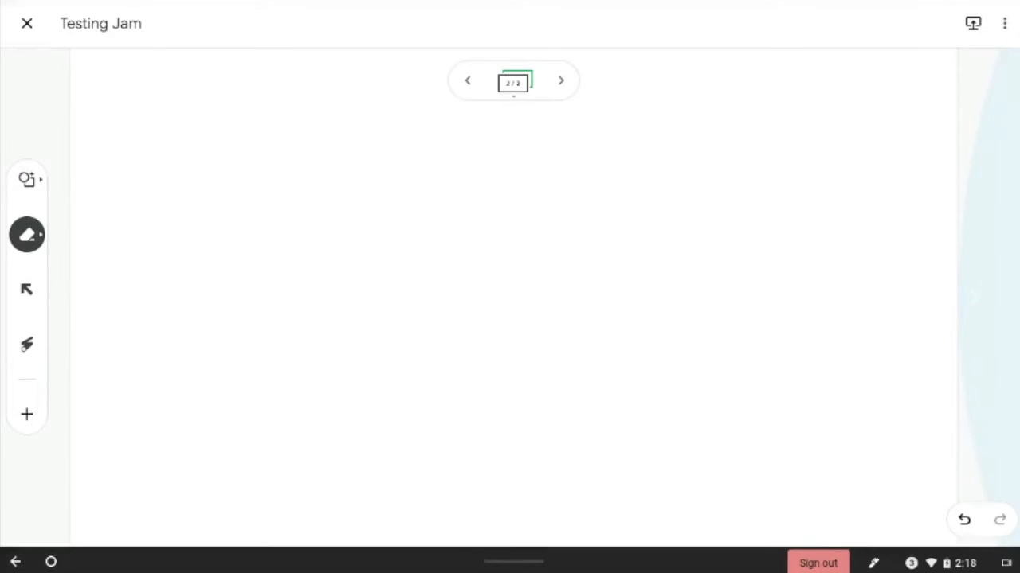
- Doodle a simple bicycle with AutoDraw in the frame's upper left area and replace it with the third suggested bicycle drawing
click(27, 180)
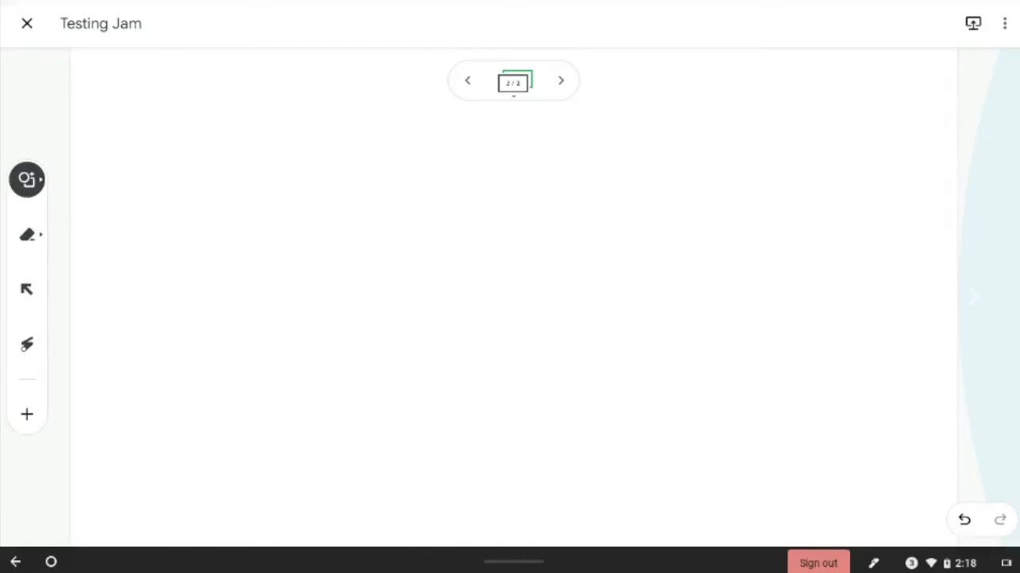
click(27, 180)
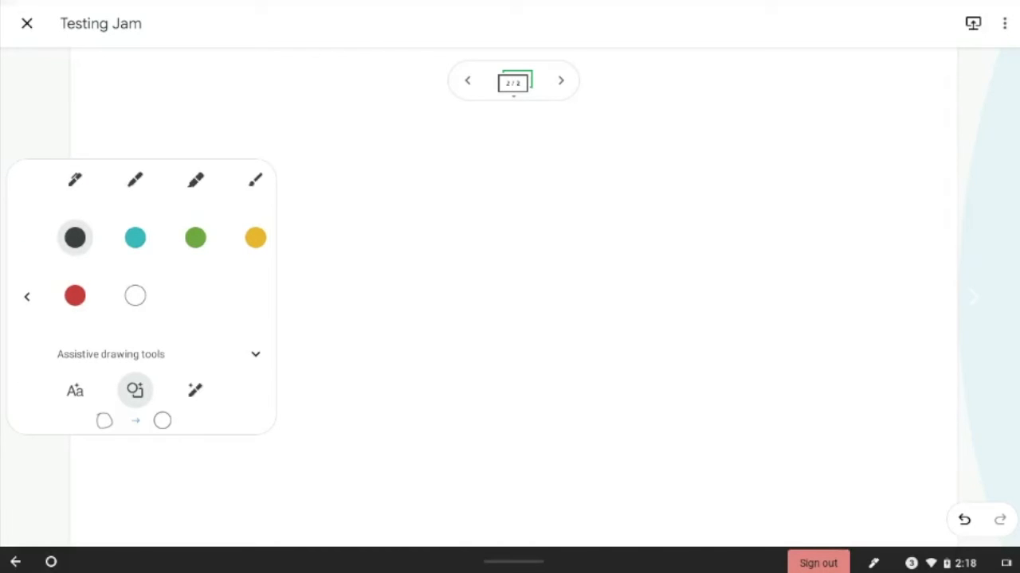
click(195, 390)
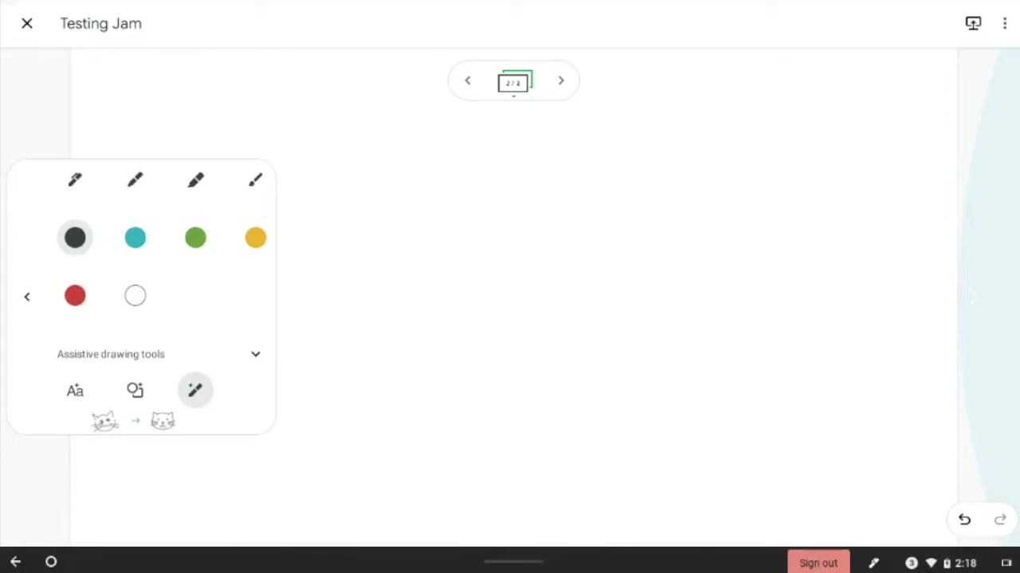
click(27, 297)
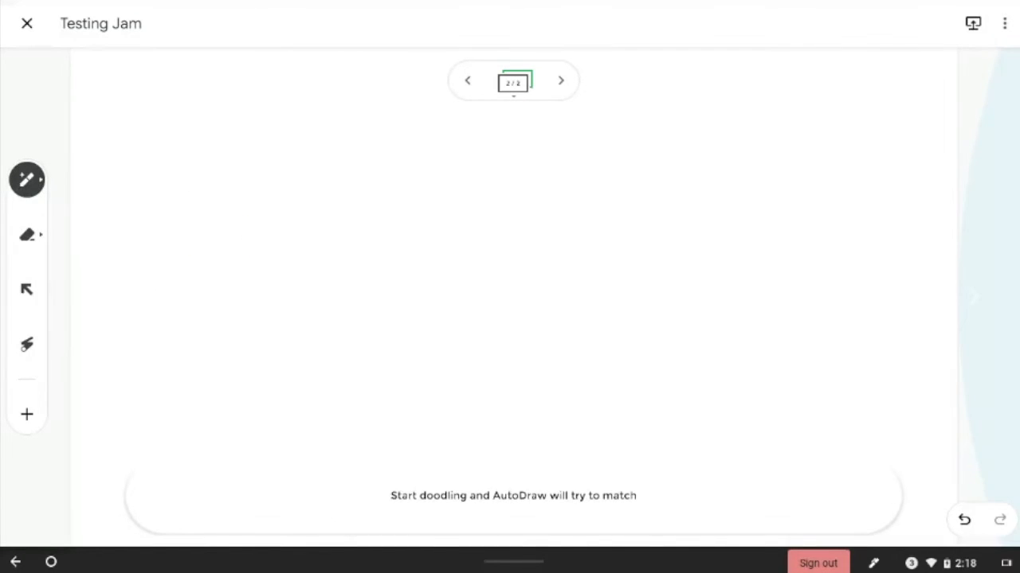
mouse_move(330, 244)
mouse_down()
mouse_move(336, 303)
mouse_move(330, 245)
mouse_up()
drag(422, 242, 430, 242)
mouse_move(327, 271)
mouse_down()
mouse_move(449, 263)
mouse_move(430, 178)
mouse_up()
drag(411, 186, 440, 180)
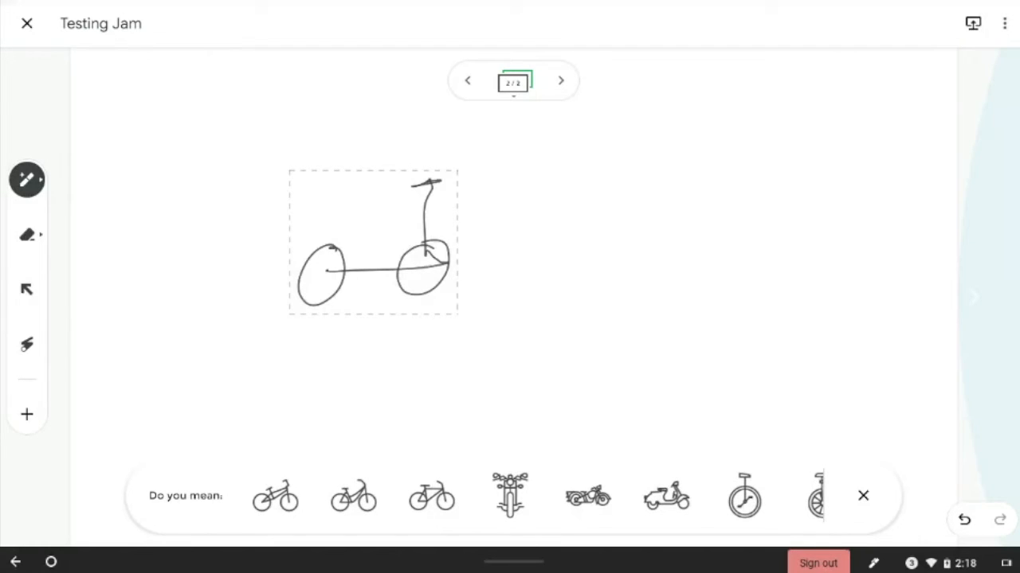
click(432, 495)
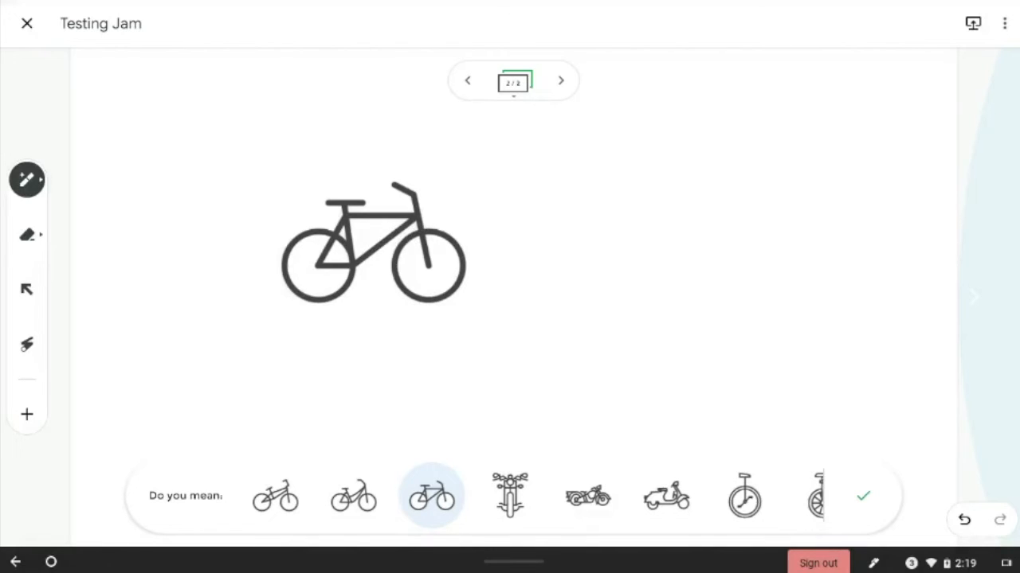
- Move the bicycle drawing down and to the left, enlarge it slightly, and leave it deselected
click(26, 289)
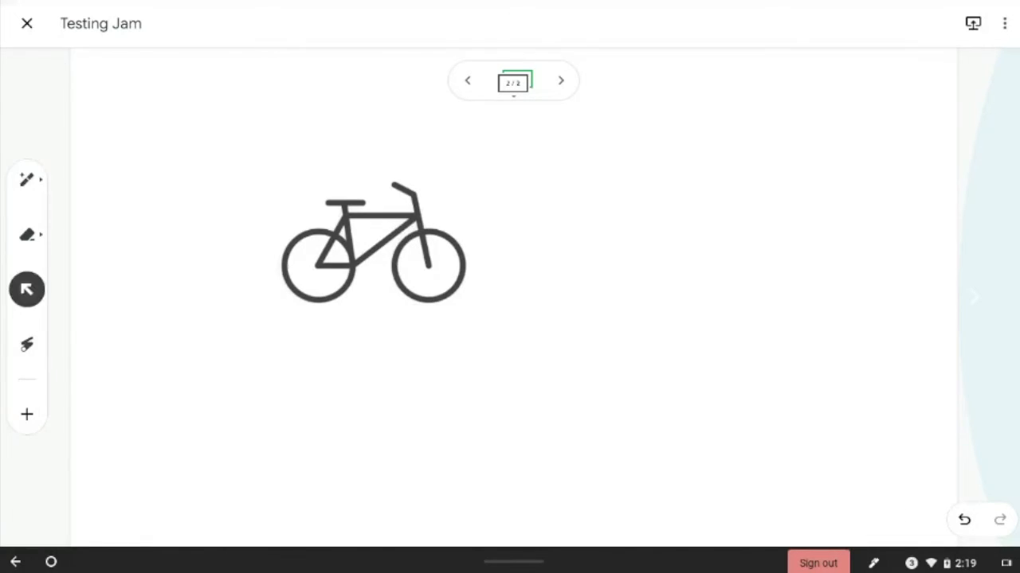
drag(374, 243, 301, 298)
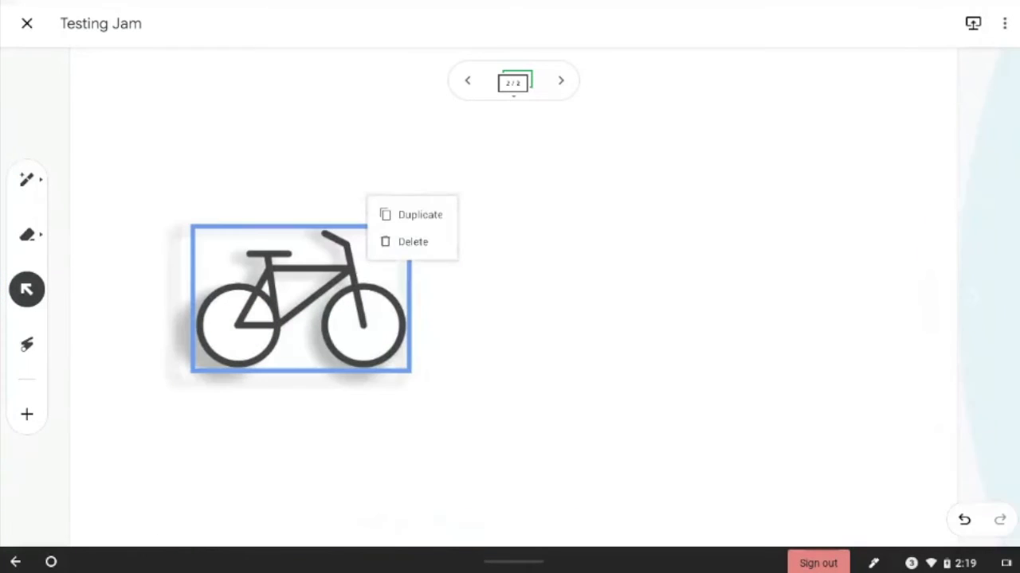
key(Escape)
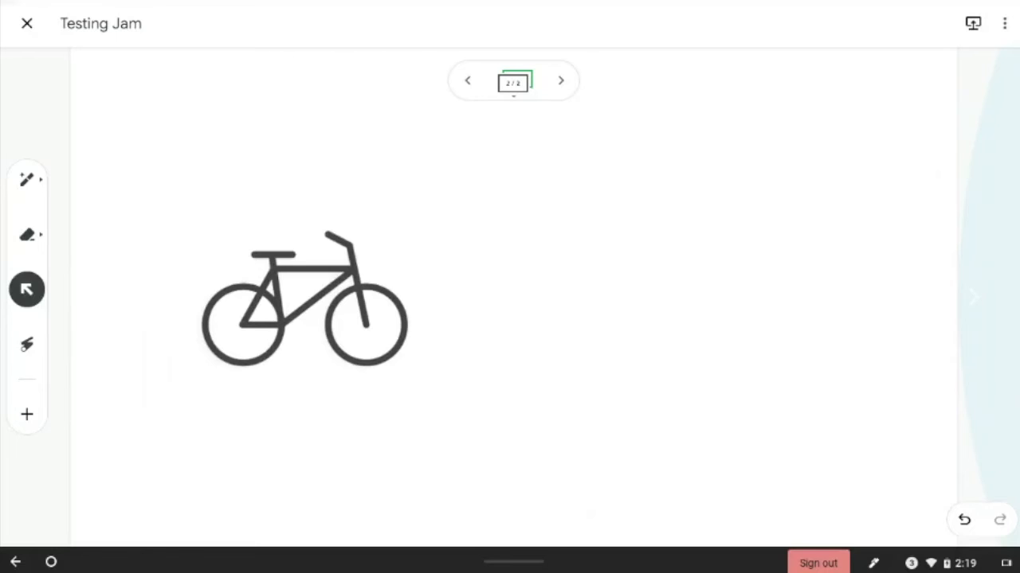
click(26, 180)
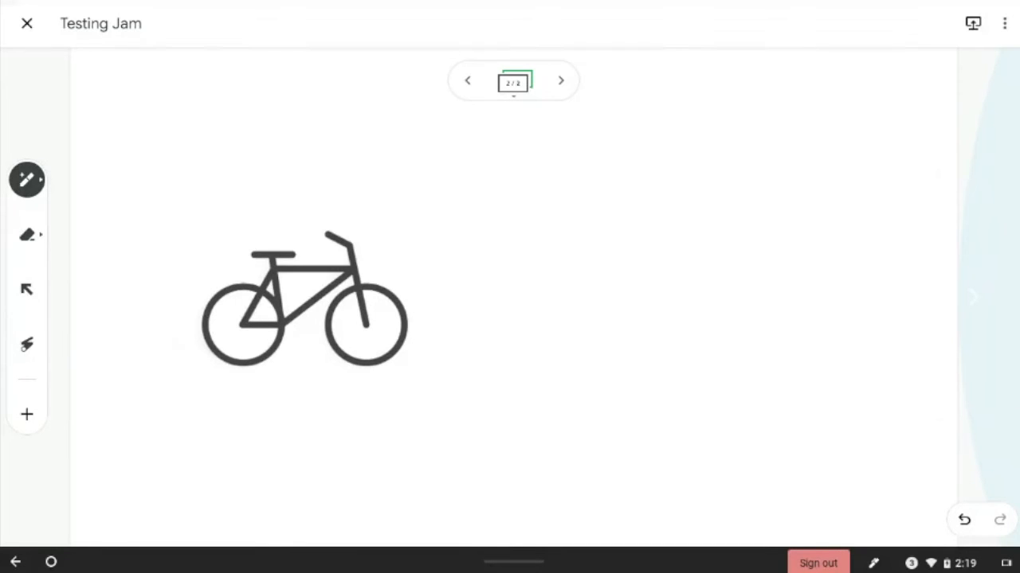
click(26, 234)
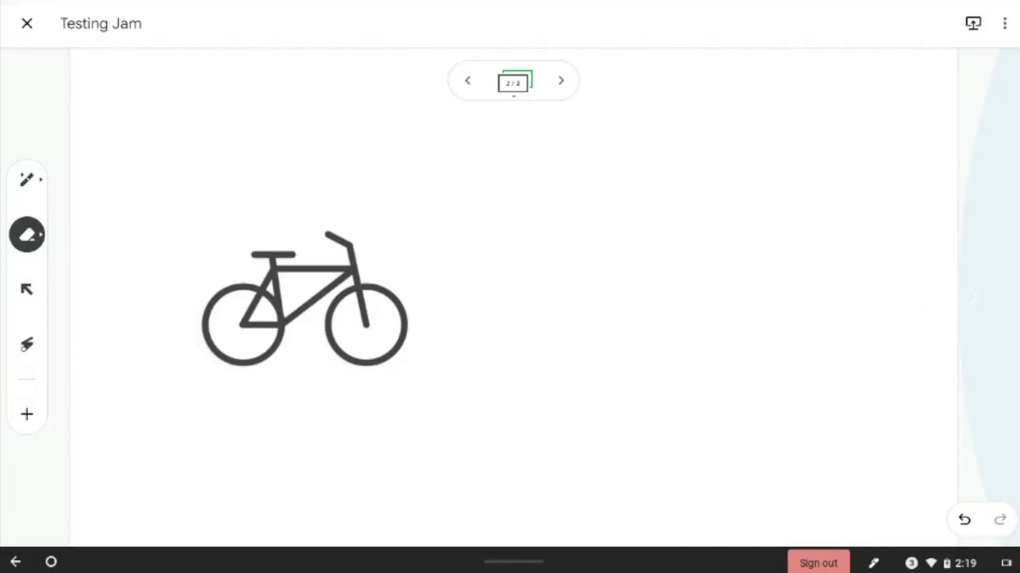
click(27, 234)
click(645, 305)
- Draw a wavy turquoise marker stroke to the right of the bicycle and erase it completely
click(26, 179)
click(26, 179)
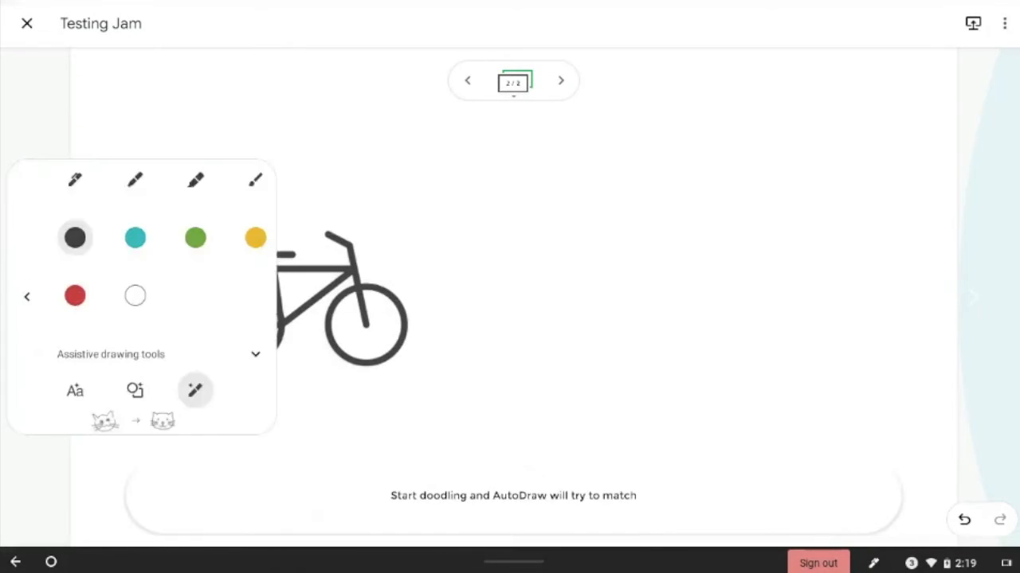
click(136, 180)
click(135, 237)
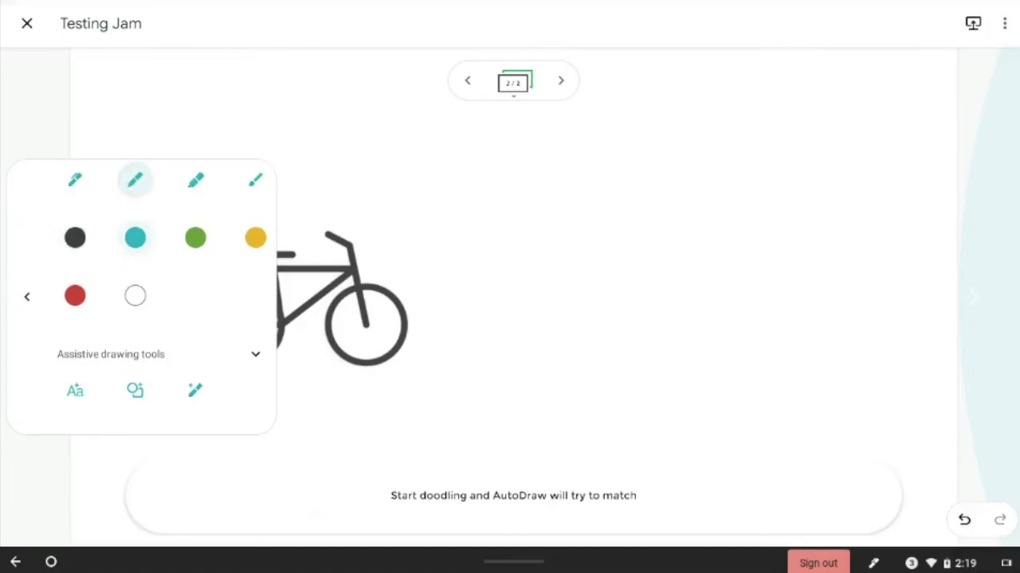
mouse_move(546, 237)
mouse_down()
mouse_move(614, 198)
mouse_move(675, 271)
mouse_up()
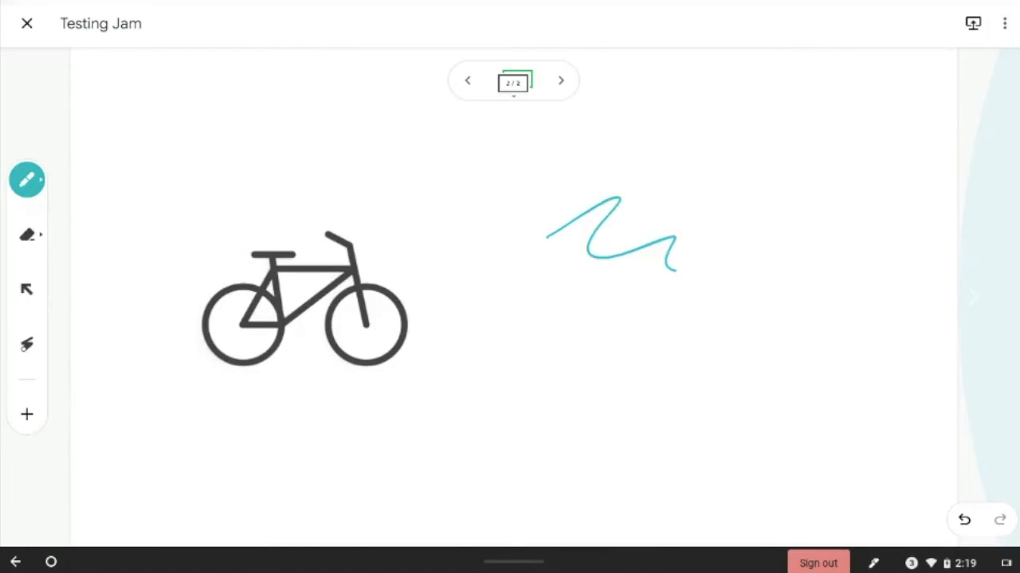
click(26, 235)
mouse_move(549, 237)
mouse_down()
mouse_move(613, 206)
mouse_move(645, 318)
mouse_move(605, 292)
mouse_move(601, 234)
mouse_move(634, 289)
mouse_move(582, 268)
mouse_move(544, 412)
mouse_move(594, 346)
mouse_move(571, 382)
mouse_move(590, 257)
mouse_move(669, 311)
mouse_move(679, 245)
mouse_up()
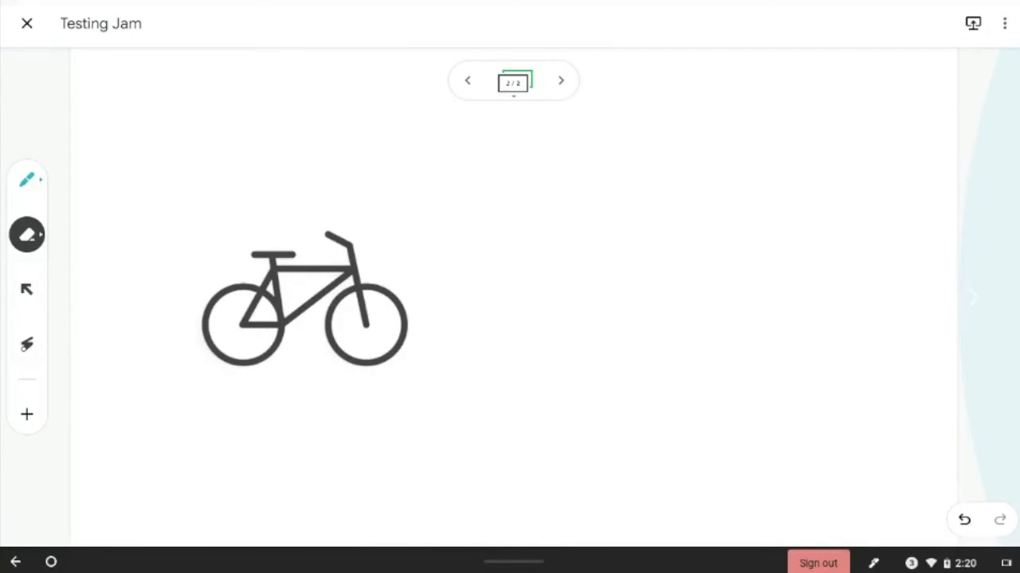
- Point out the bicycle drawing by tracing around it with the laser pointer
click(27, 344)
mouse_move(369, 224)
mouse_down()
mouse_move(275, 212)
mouse_move(345, 417)
mouse_move(319, 212)
mouse_up()
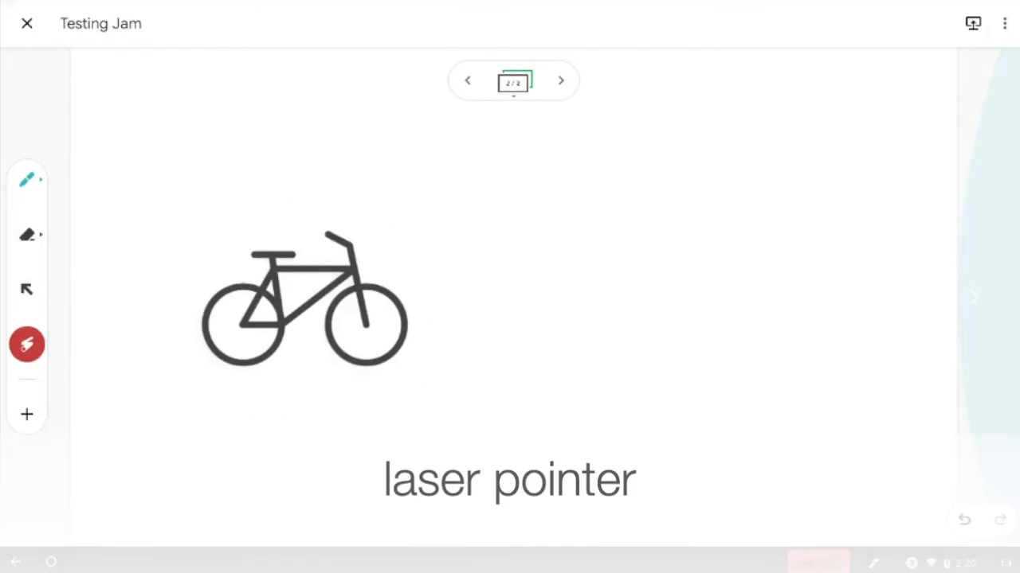
- Search for "cat" among the images that can be inserted into the frame
click(27, 414)
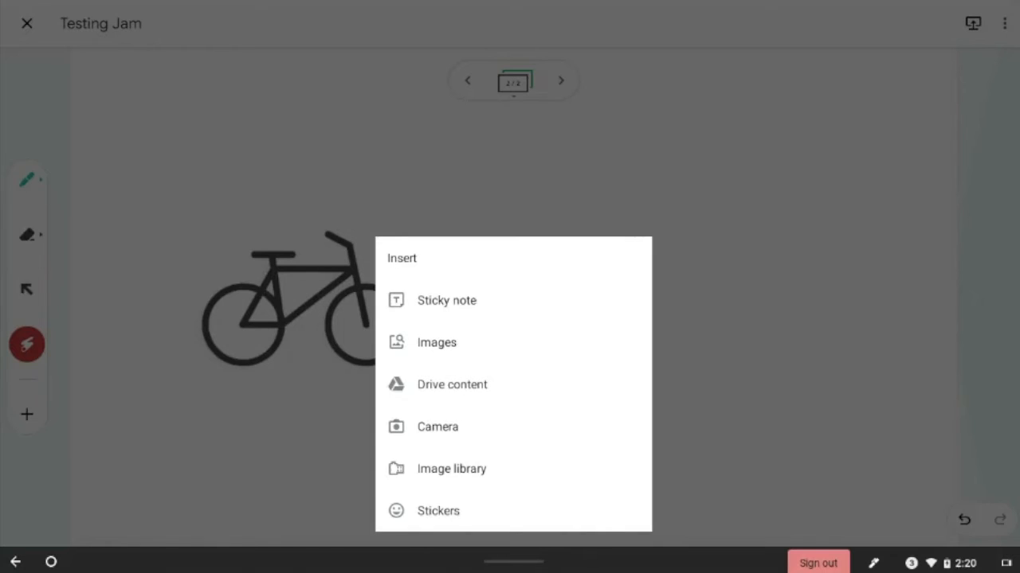
click(436, 343)
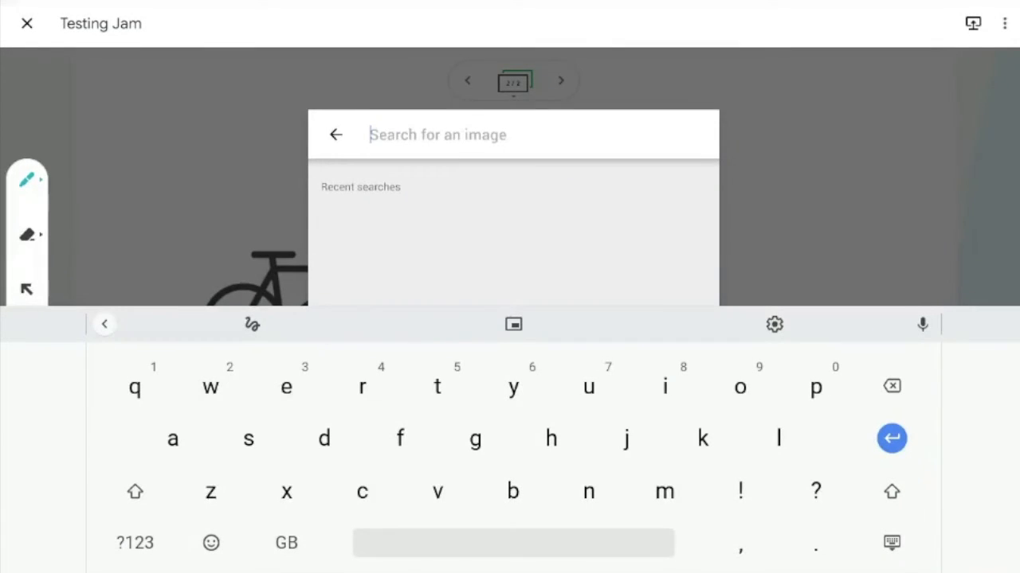
text(cat)
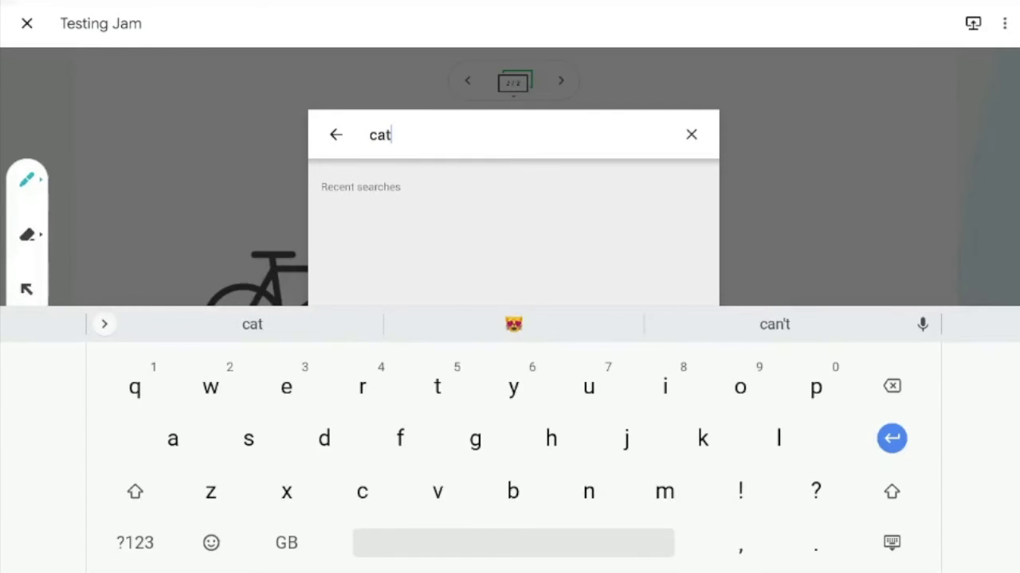
key(Return)
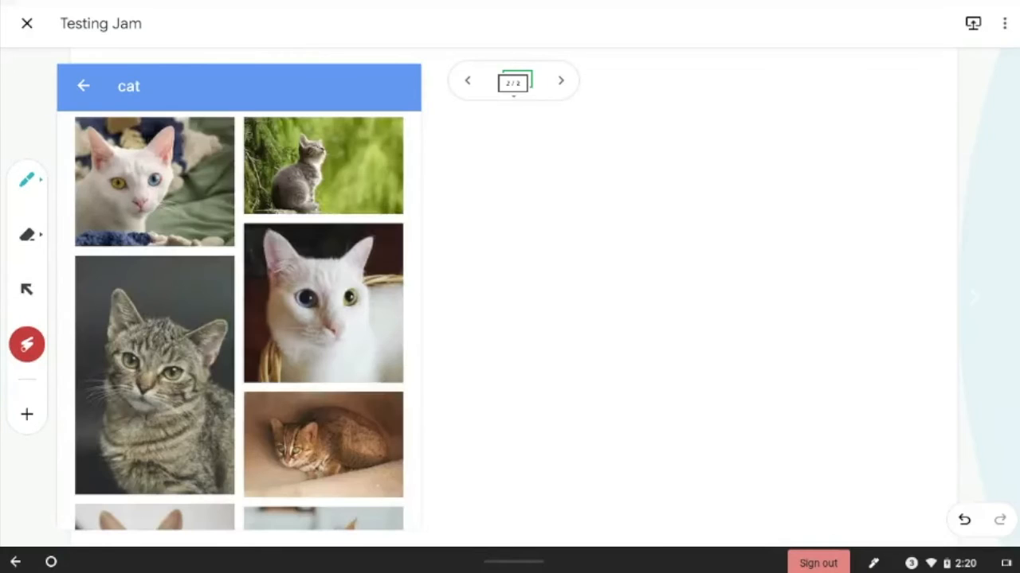
- Insert the photo of the white cat with different-coloured eyes into the frame and close the image search
click(324, 303)
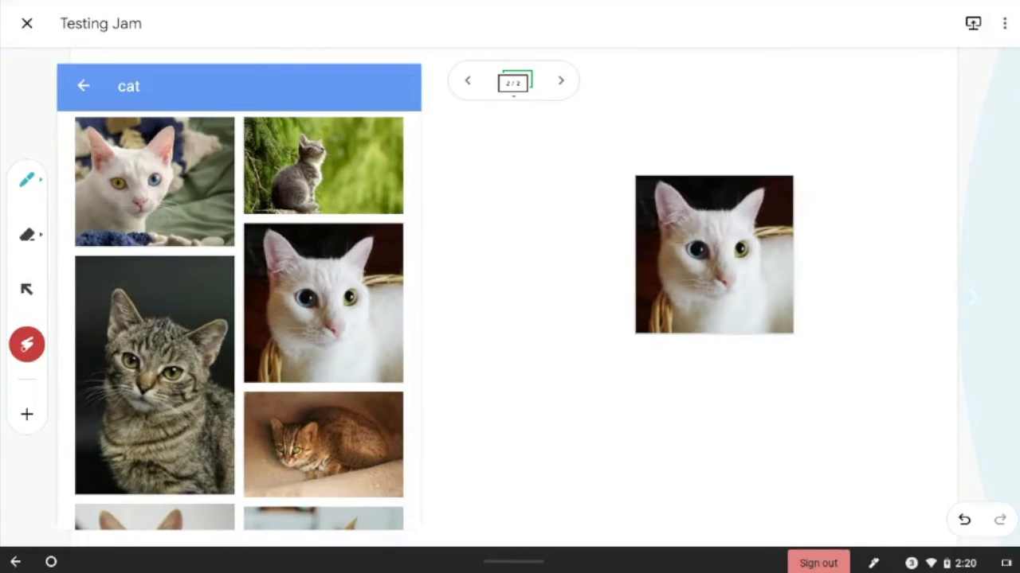
click(84, 86)
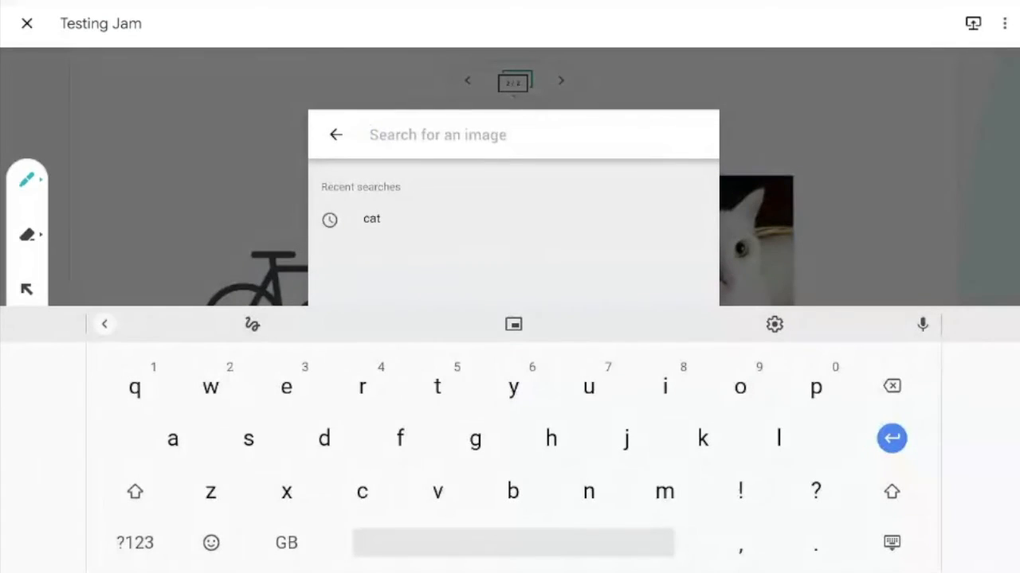
click(336, 134)
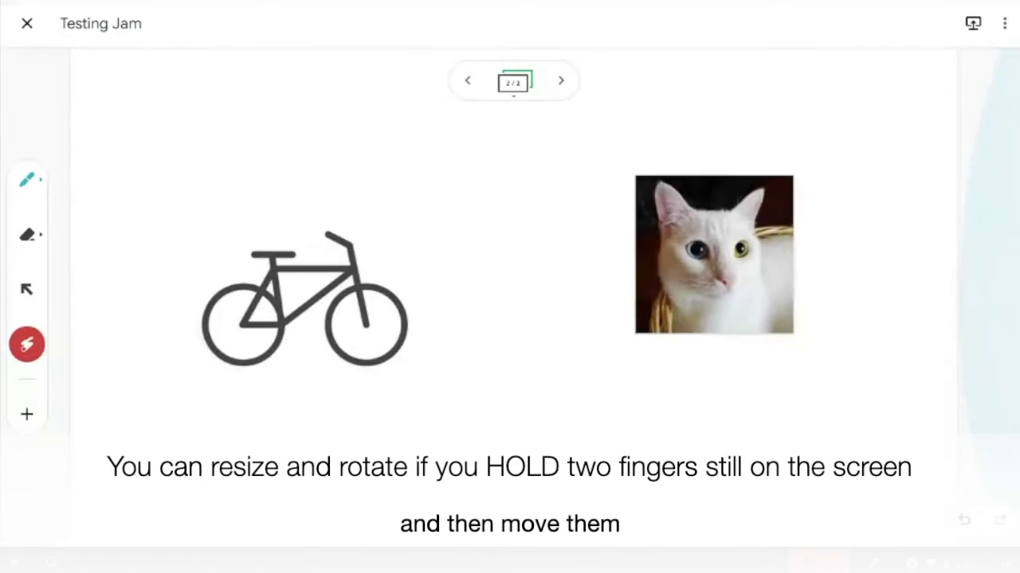
- Enlarge the cat photo slightly and move it to the upper-right area of the frame
click(713, 256)
drag(712, 269, 704, 284)
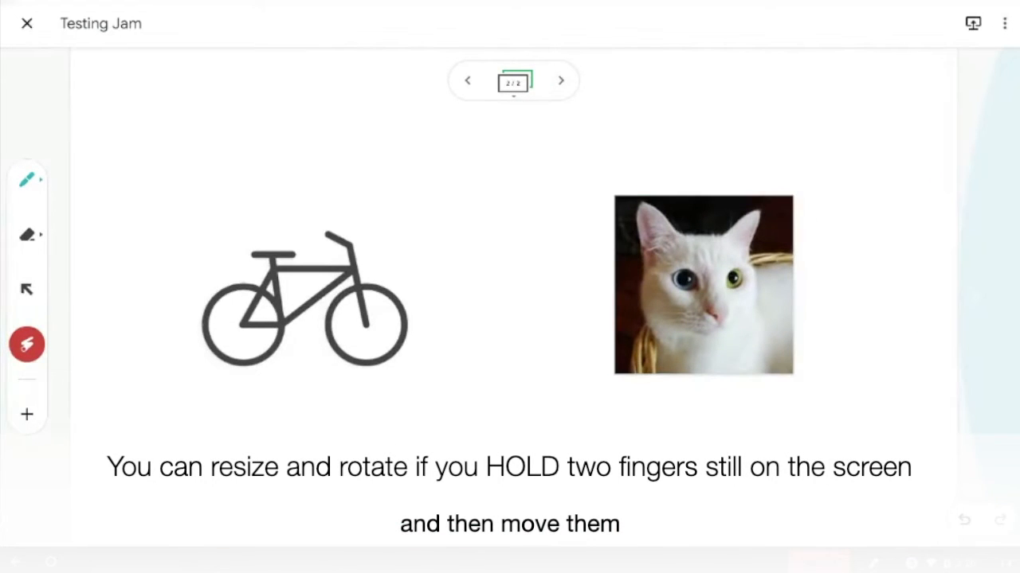
drag(794, 368, 797, 372)
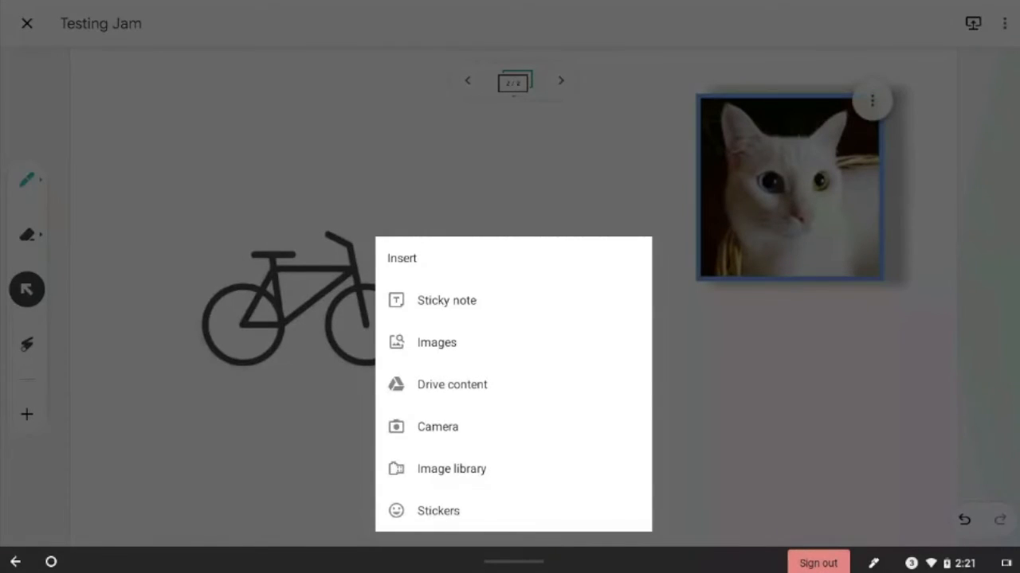
- Insert the screenshot showing the Jamboard logo from the Jamboard folder in My Drive and select it on the frame
click(451, 385)
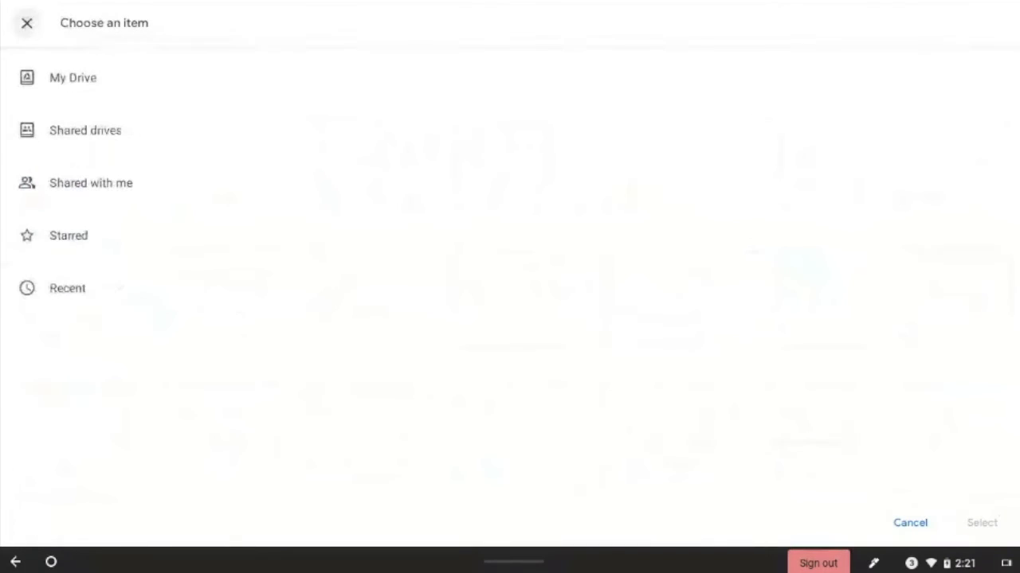
click(72, 77)
click(659, 127)
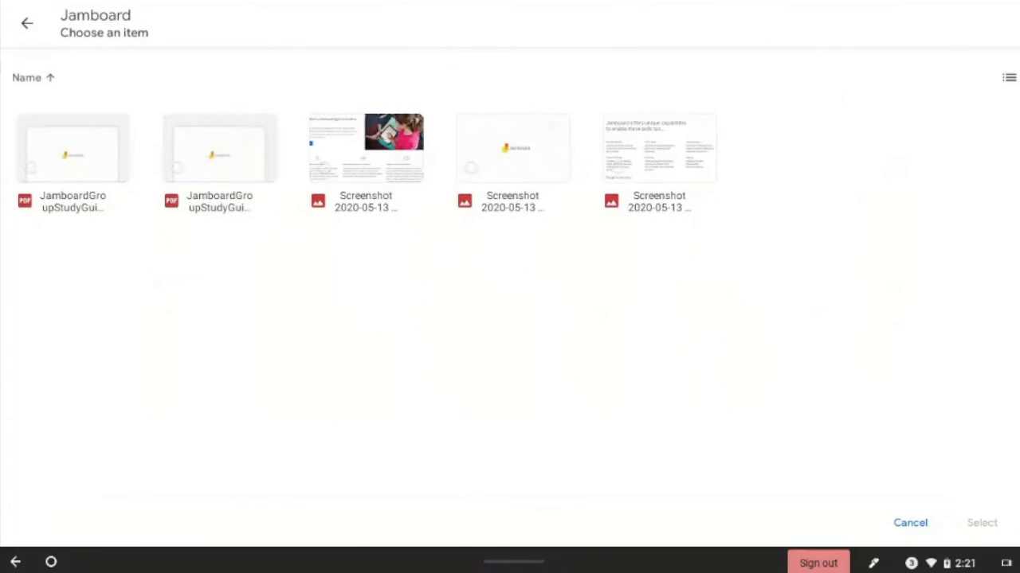
click(512, 148)
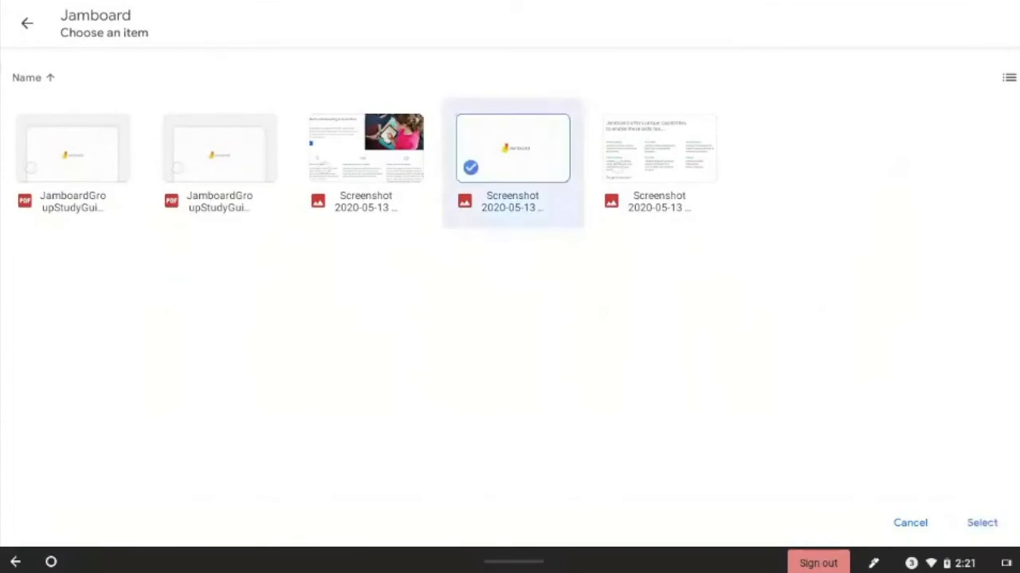
click(982, 523)
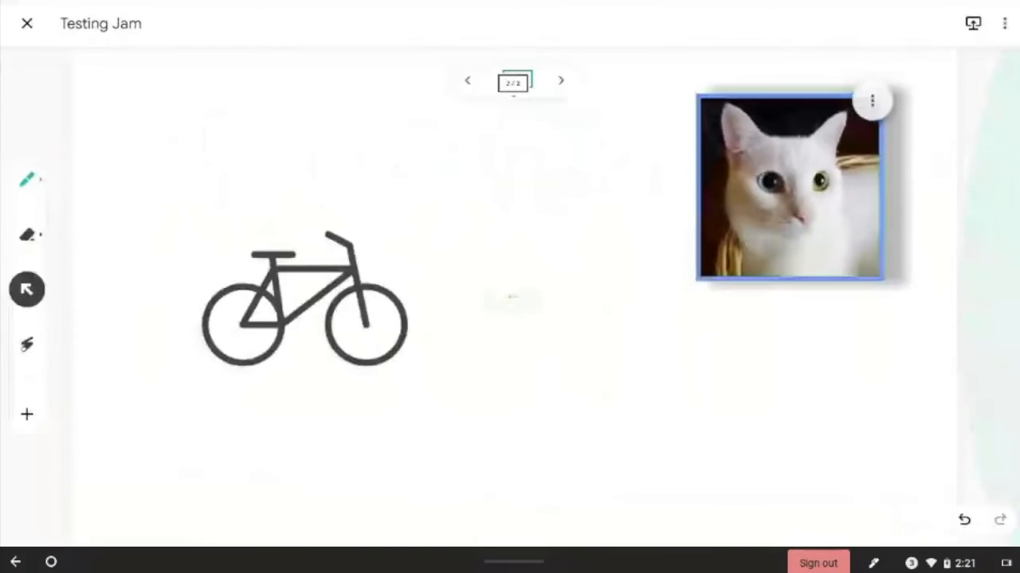
click(514, 298)
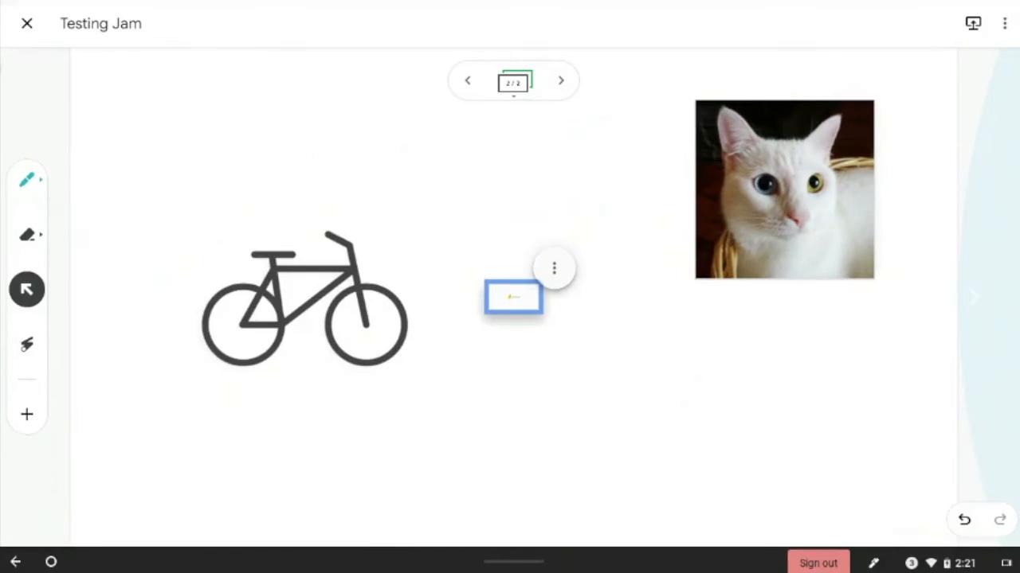
- Look at the Chromebook's Downloads folder as a source for inserted images and cancel without choosing a file
click(27, 415)
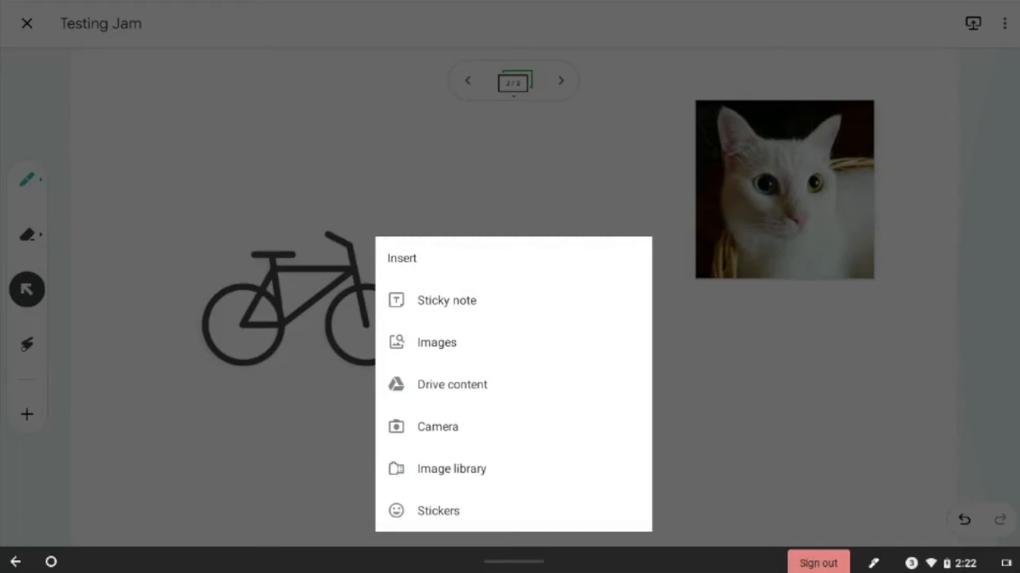
click(452, 385)
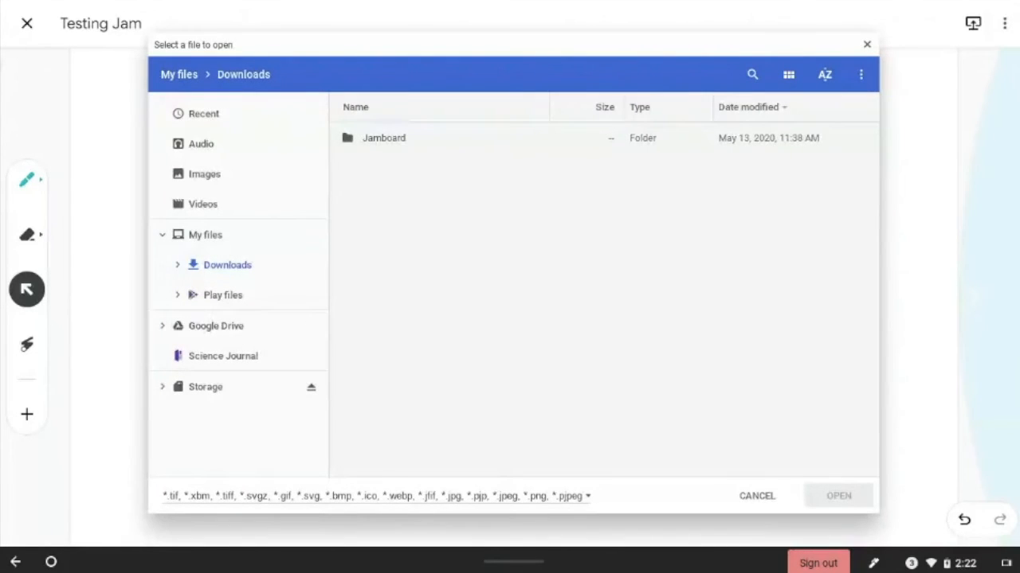
click(756, 496)
- Place a phone outline sticker below and to the right of the small Jamboard logo image and close the stickers
click(27, 414)
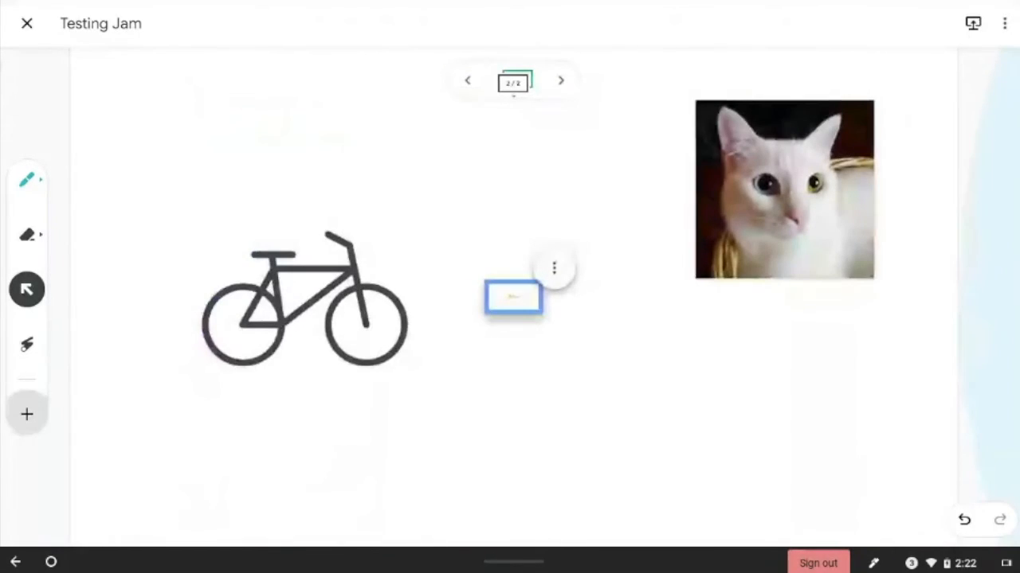
click(438, 511)
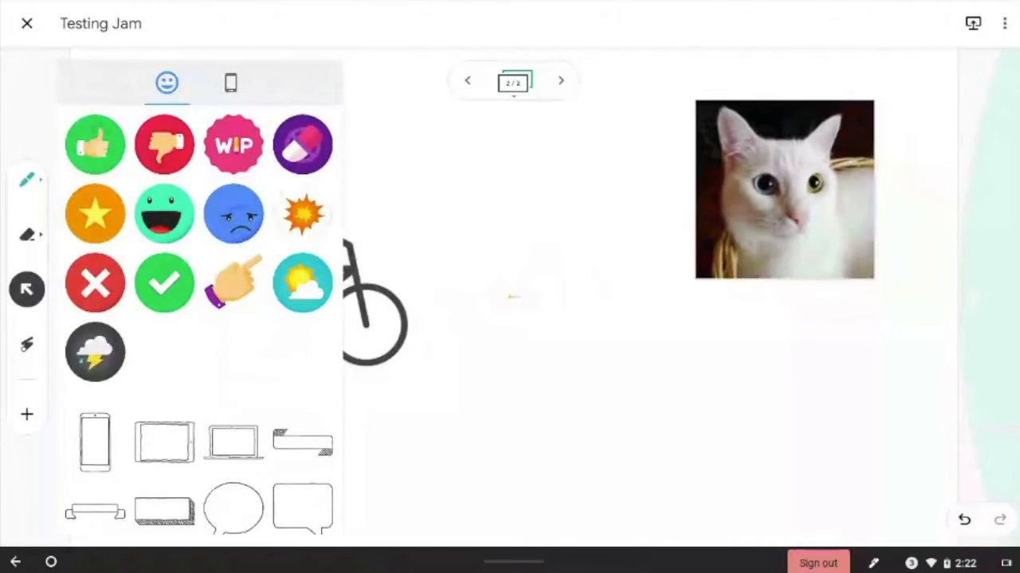
drag(95, 442, 578, 360)
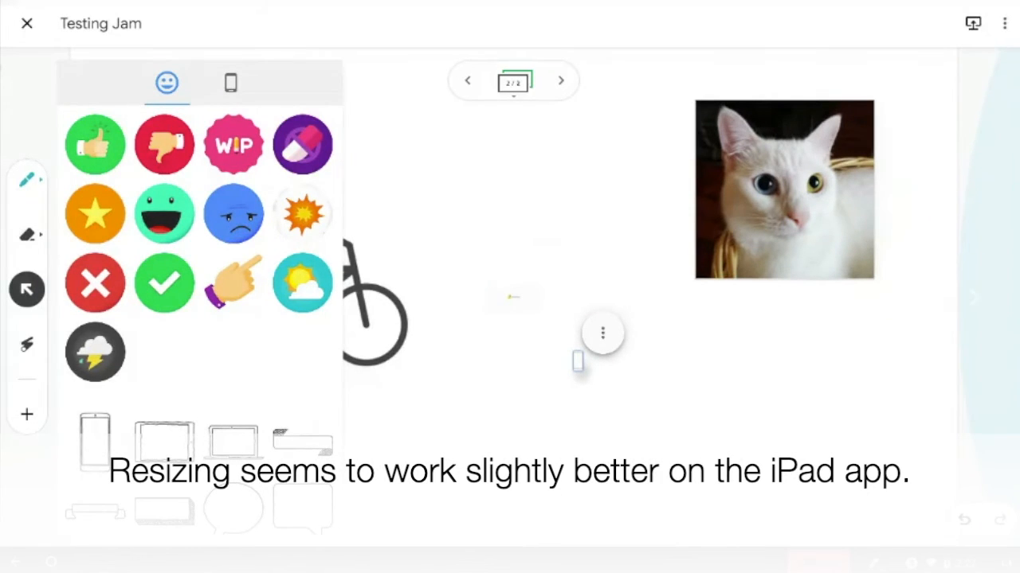
click(603, 333)
click(603, 333)
click(638, 398)
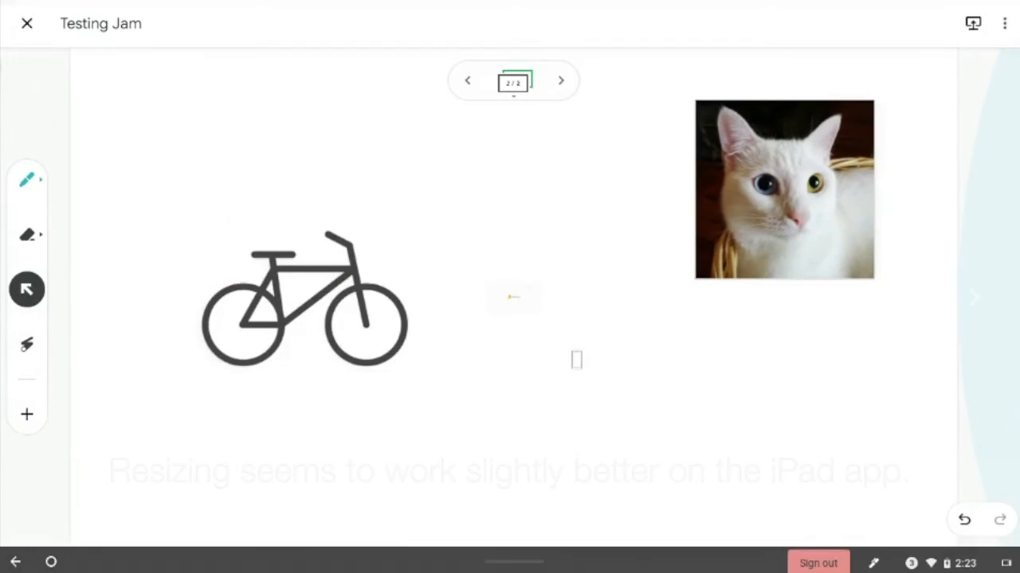
- Look over the jam's copy, sharing and export options, dismiss them, and add a new frame after the bicycle frame
click(1004, 23)
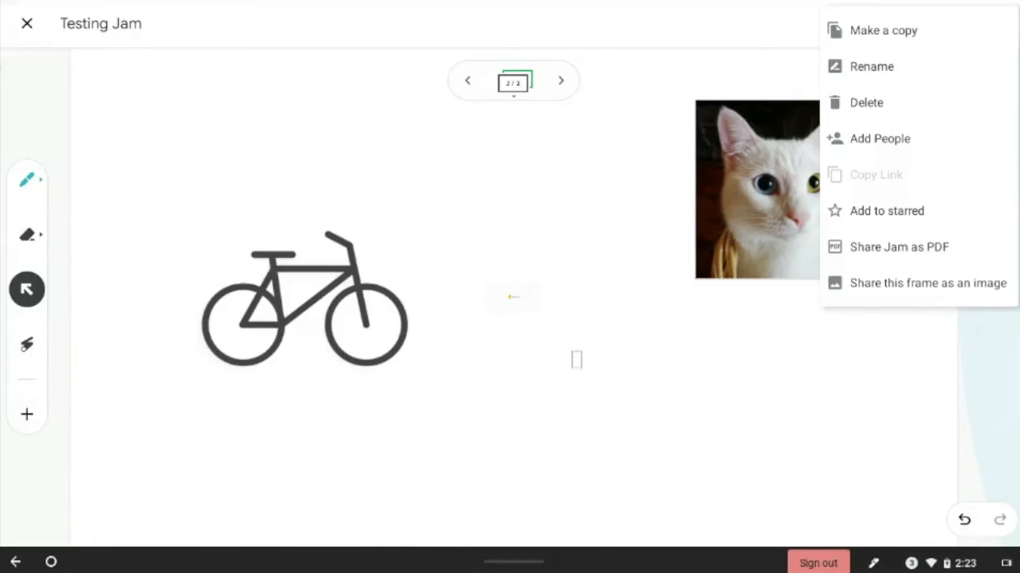
click(27, 414)
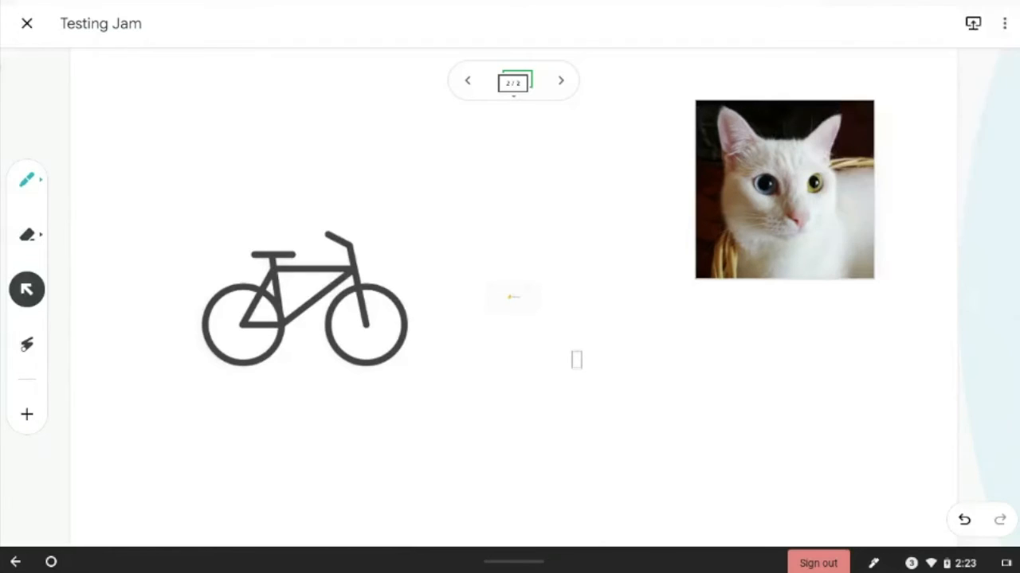
click(27, 415)
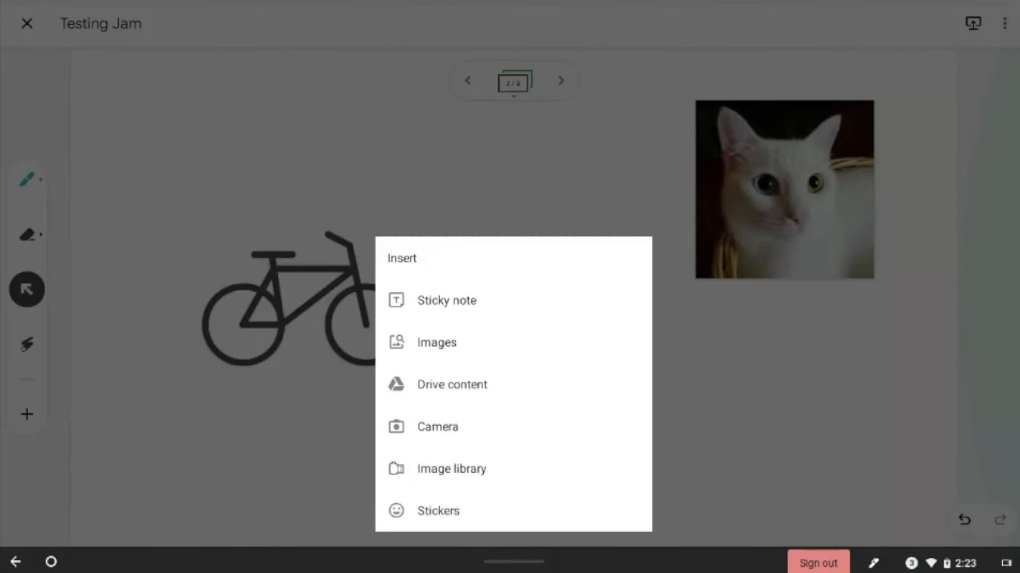
click(560, 80)
click(561, 81)
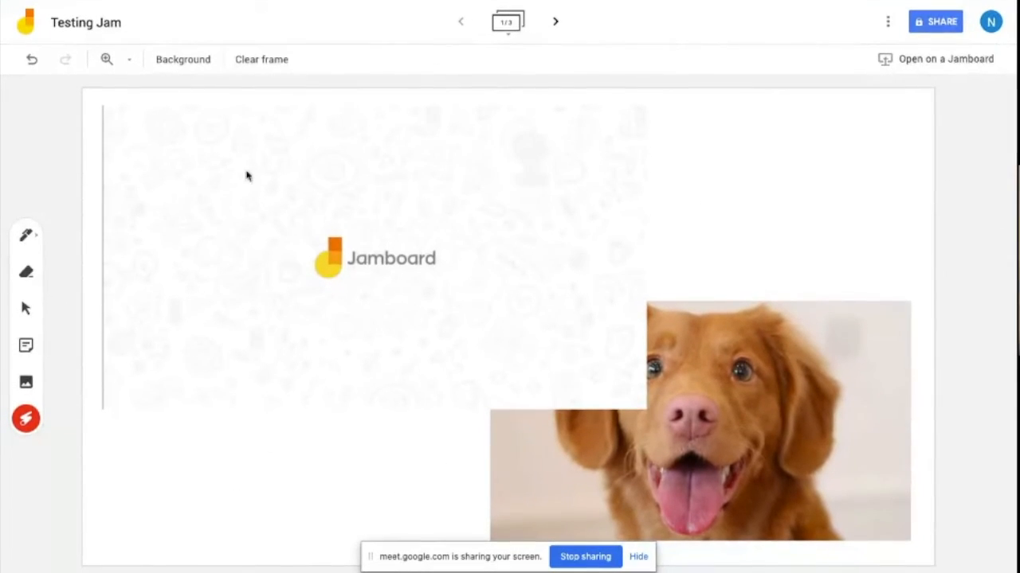
- In the web version, go to the second frame, enlarge the small Jamboard logo image and move it to the upper middle
click(555, 24)
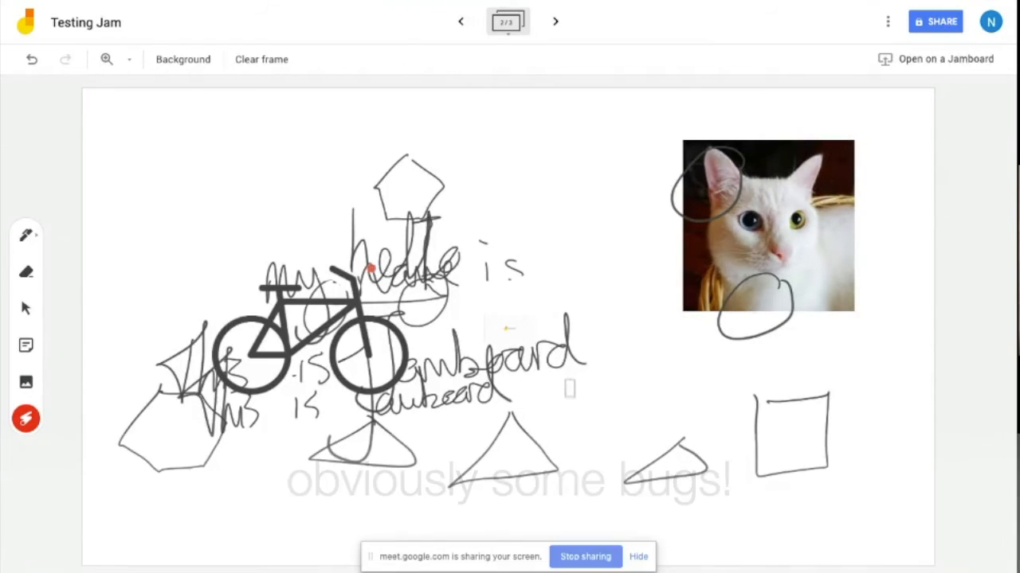
click(25, 309)
click(502, 331)
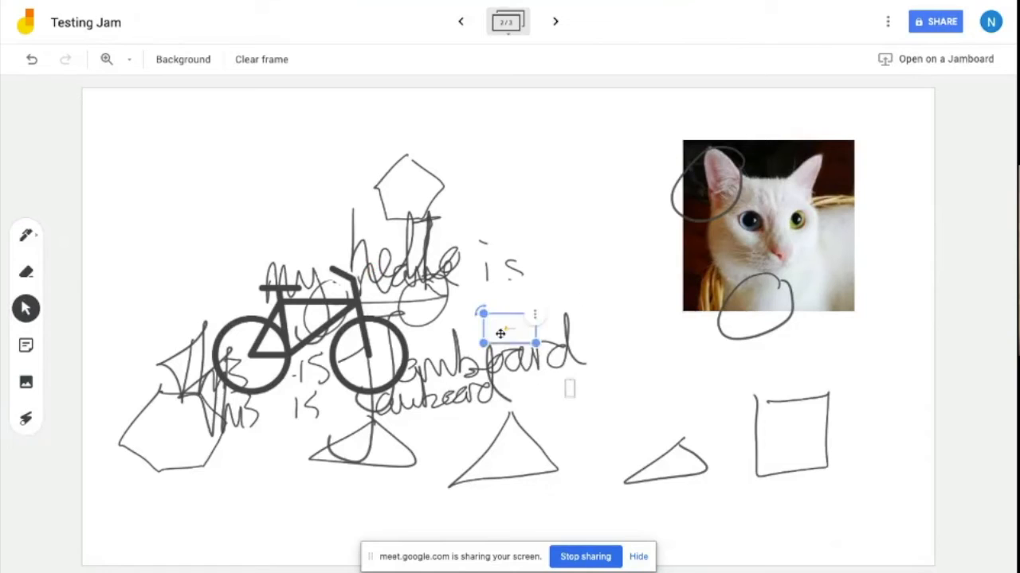
drag(533, 343, 824, 499)
drag(773, 464, 538, 243)
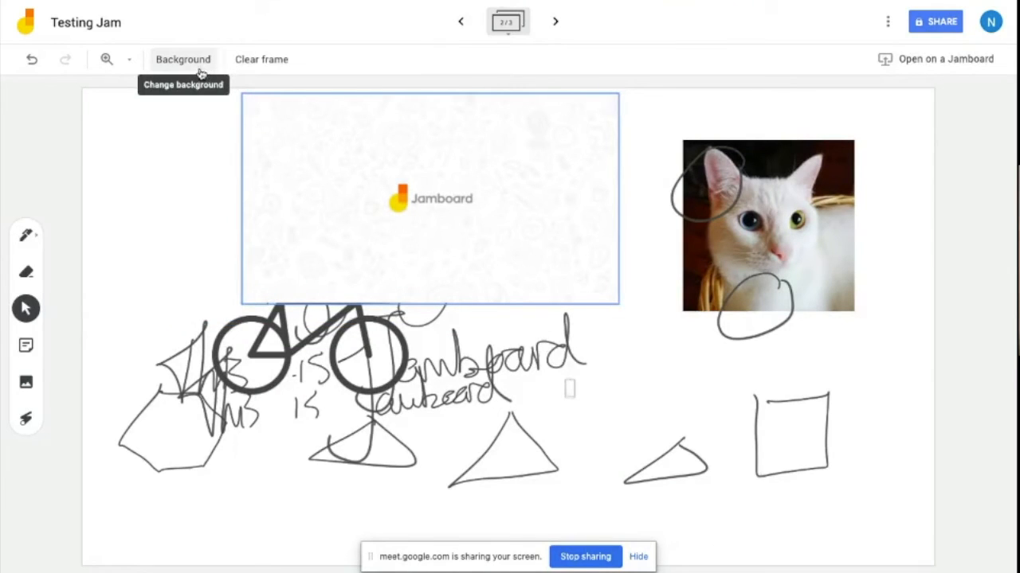
- Zoom in on the bicycle drawing to examine it and fit the whole frame back into view
click(106, 64)
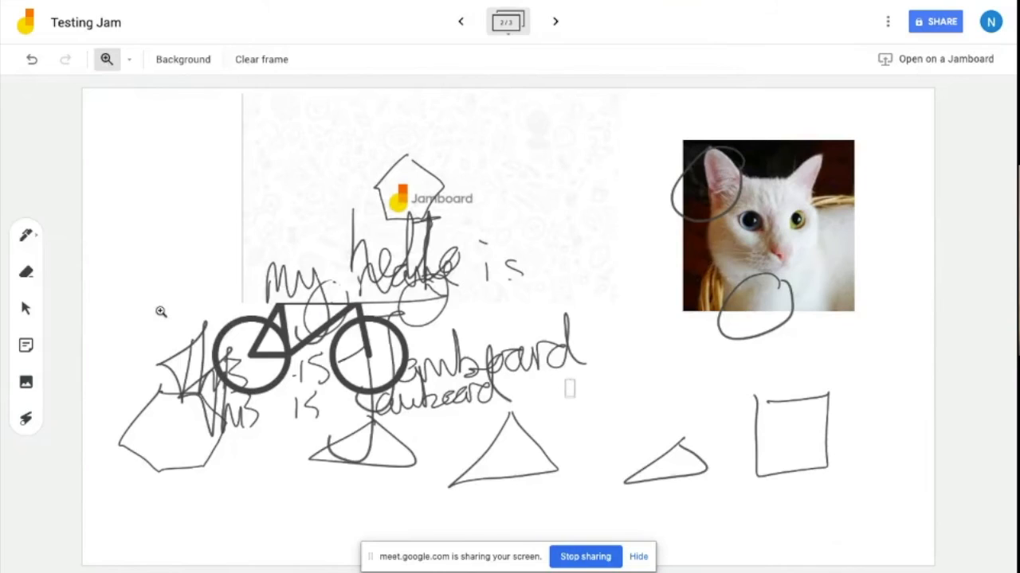
click(247, 361)
click(247, 360)
click(247, 361)
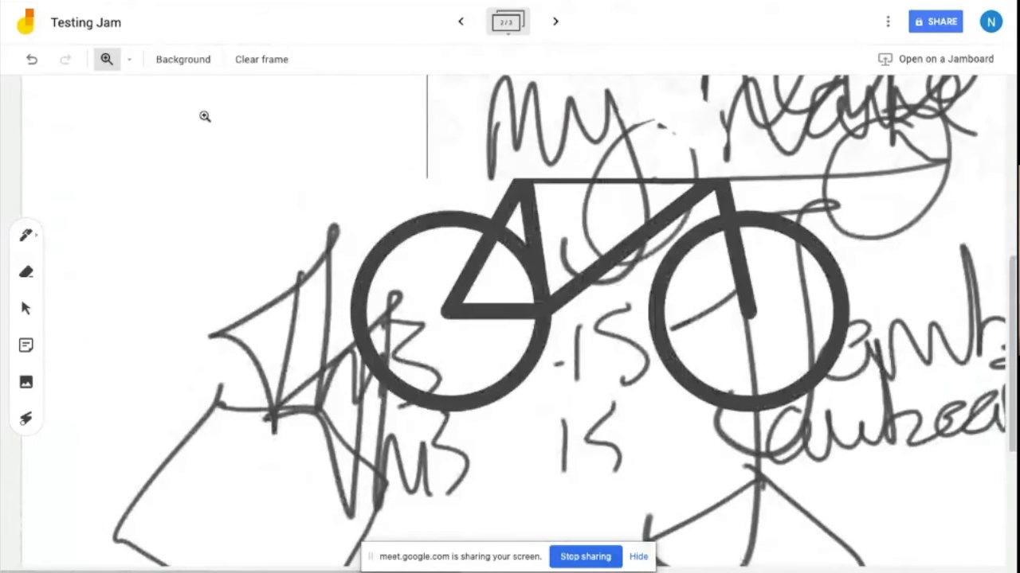
click(130, 62)
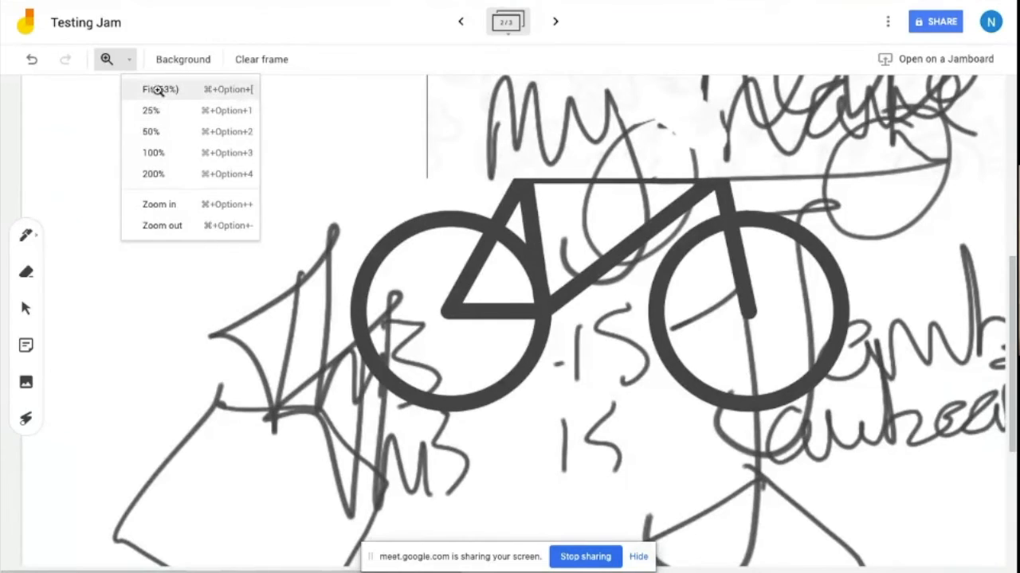
click(160, 90)
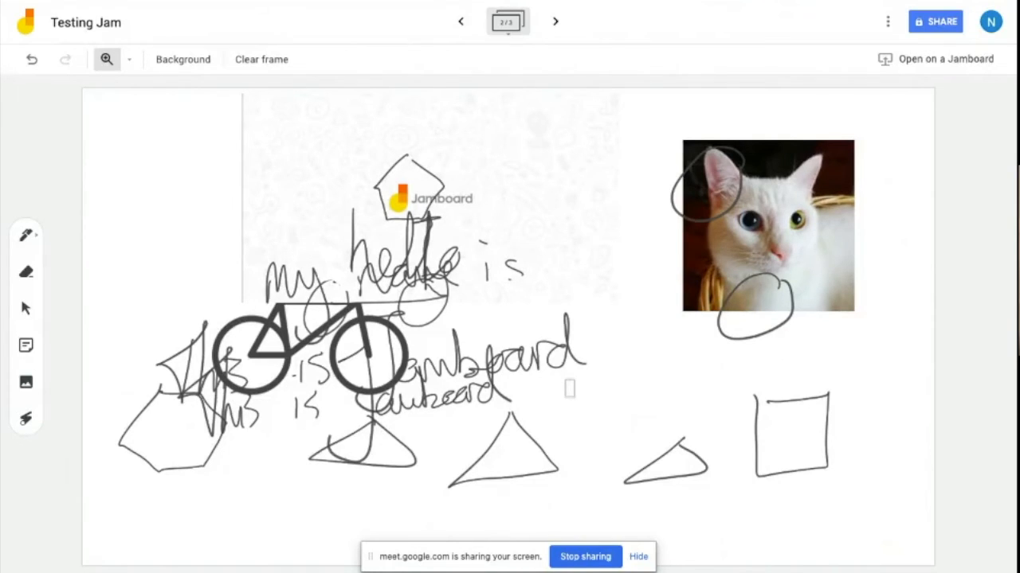
- In Google Classroom, open the Blackbird Class Jam attached to the Class Jamboard assignment in the Blackbird Class classwork
key(super+t)
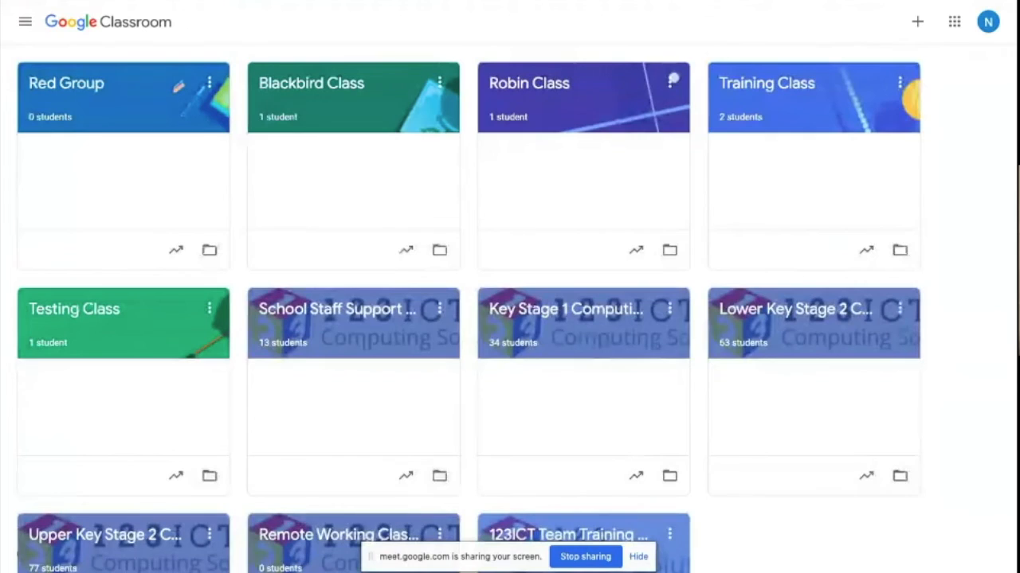
click(304, 85)
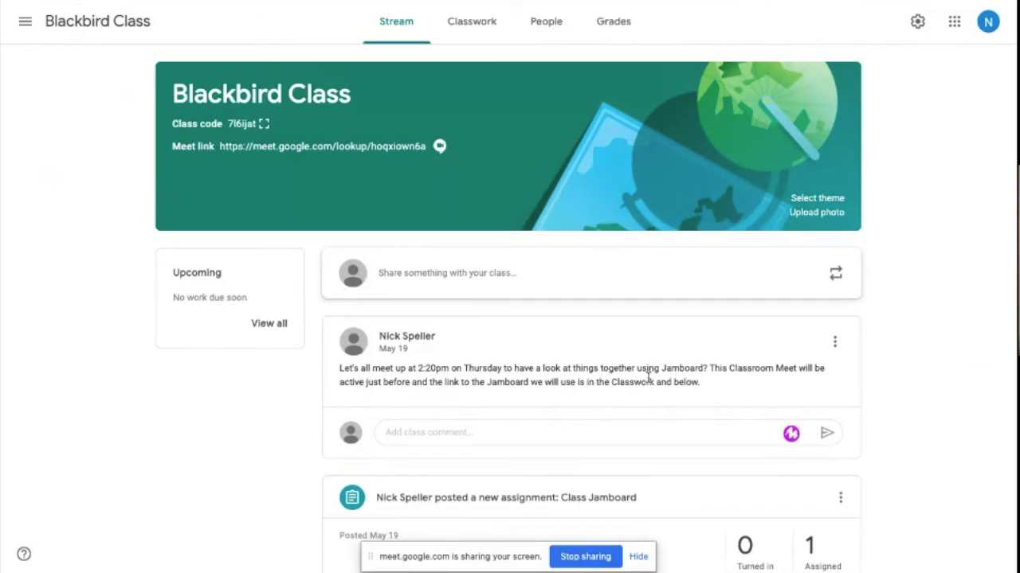
click(470, 24)
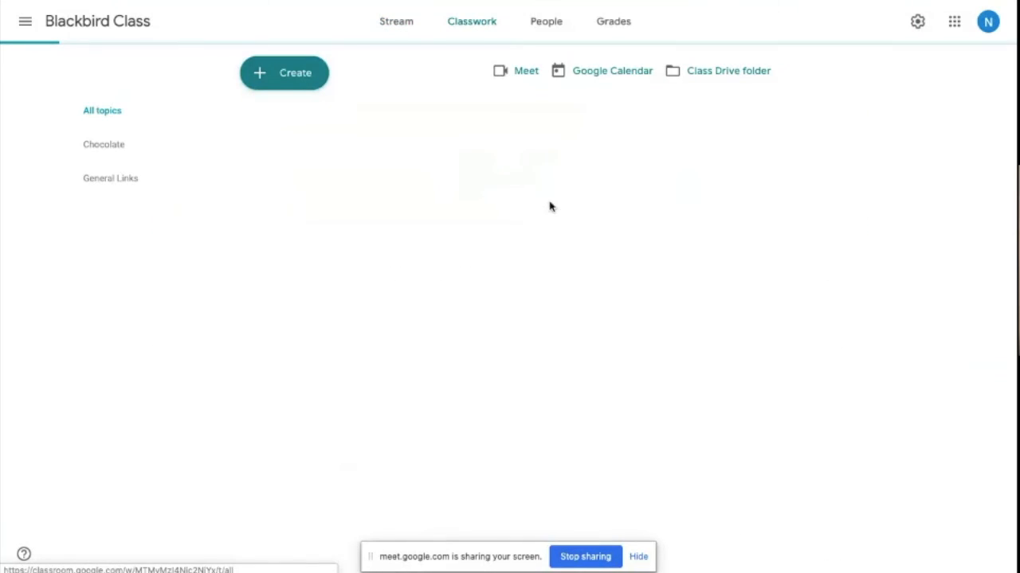
click(347, 125)
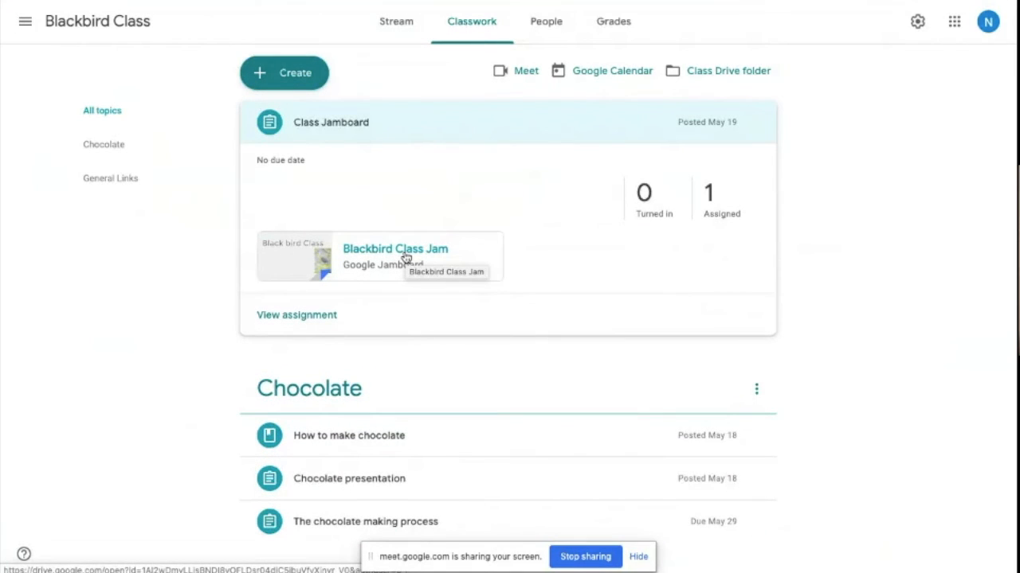
click(405, 256)
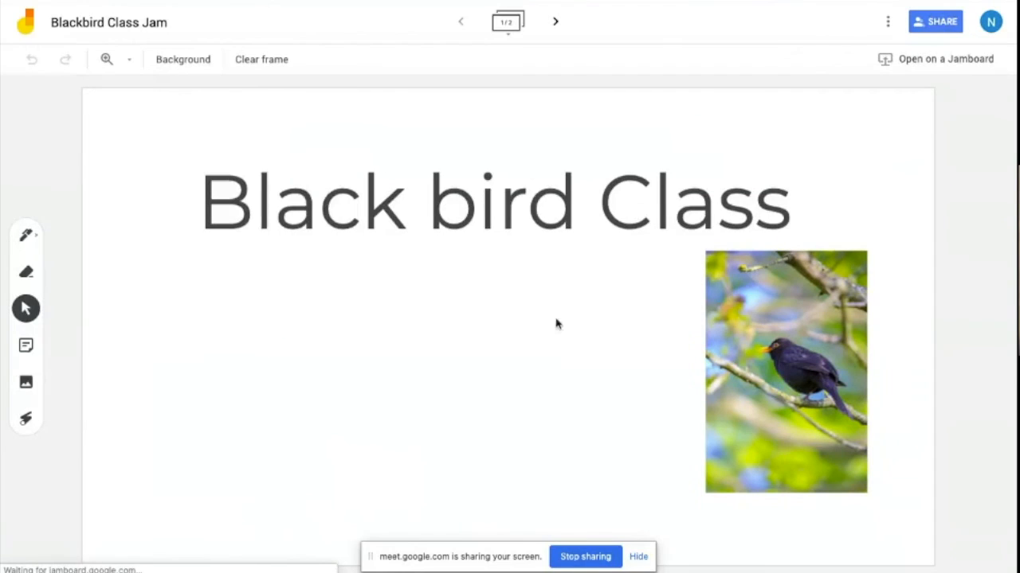
- On the blank second frame of the Blackbird Class Jam, handwrite a 2 and further freehand strokes near the middle with the pen
click(556, 27)
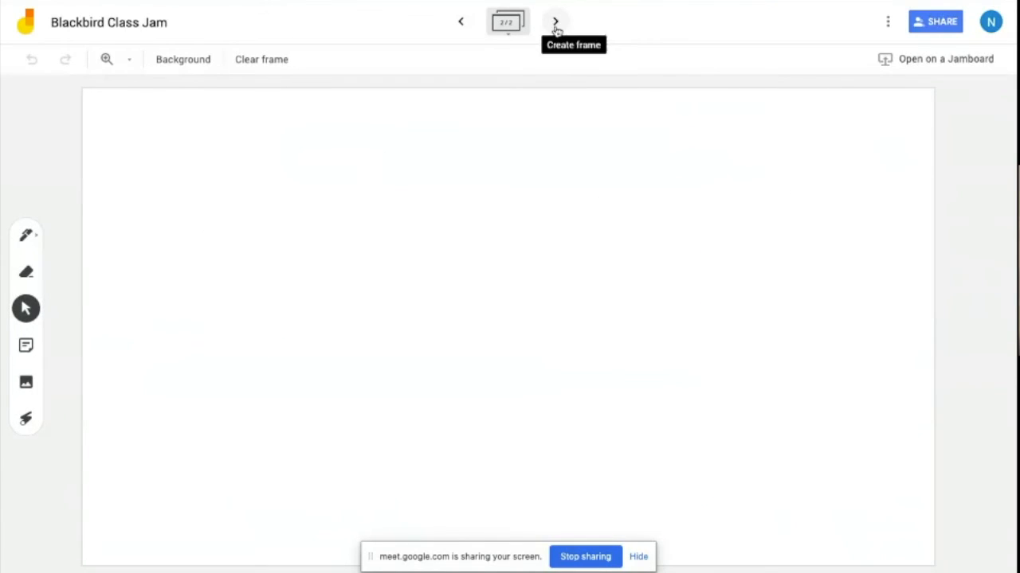
click(638, 557)
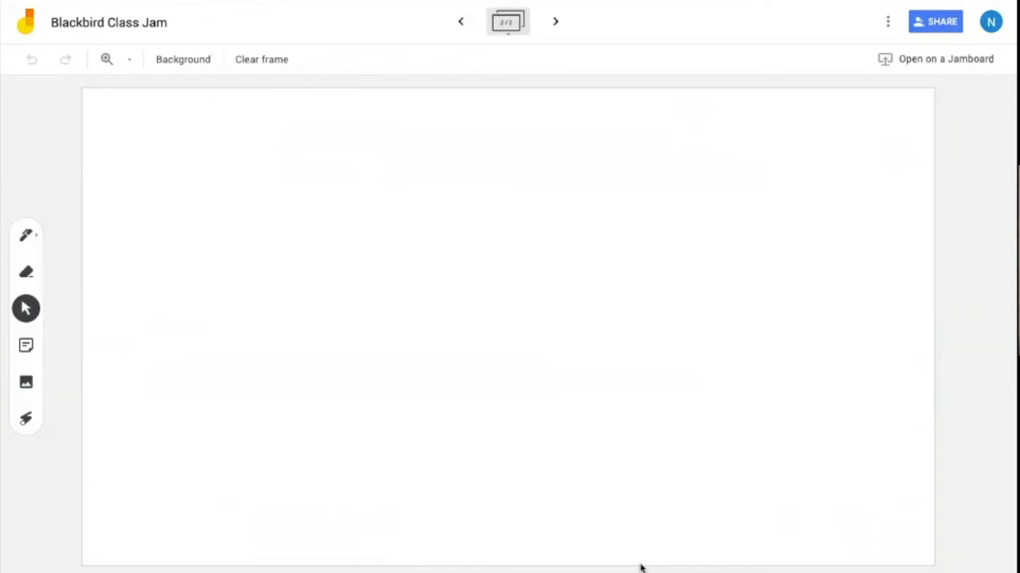
click(26, 235)
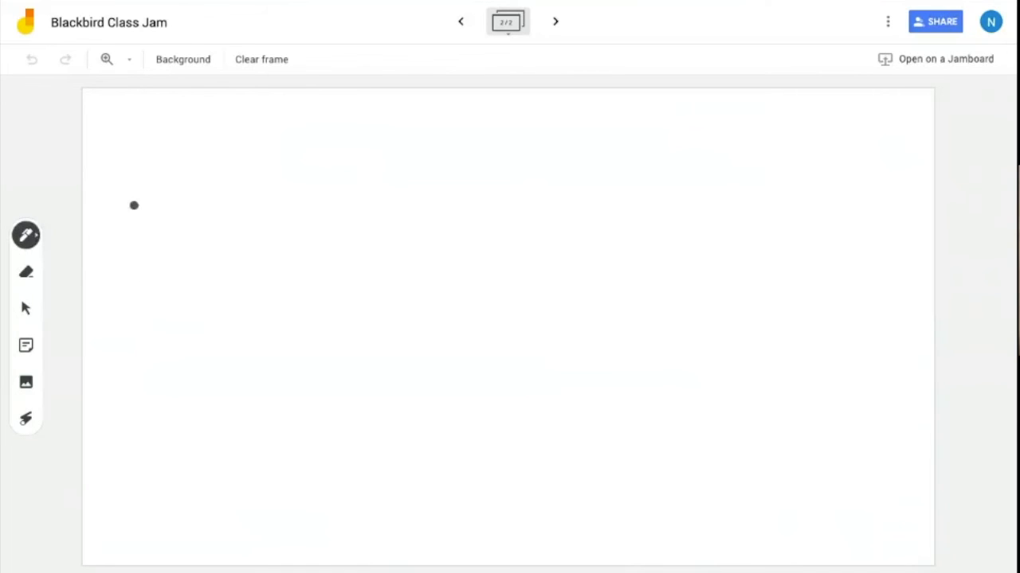
click(28, 236)
mouse_move(360, 275)
mouse_down()
mouse_move(384, 279)
mouse_move(395, 315)
mouse_up()
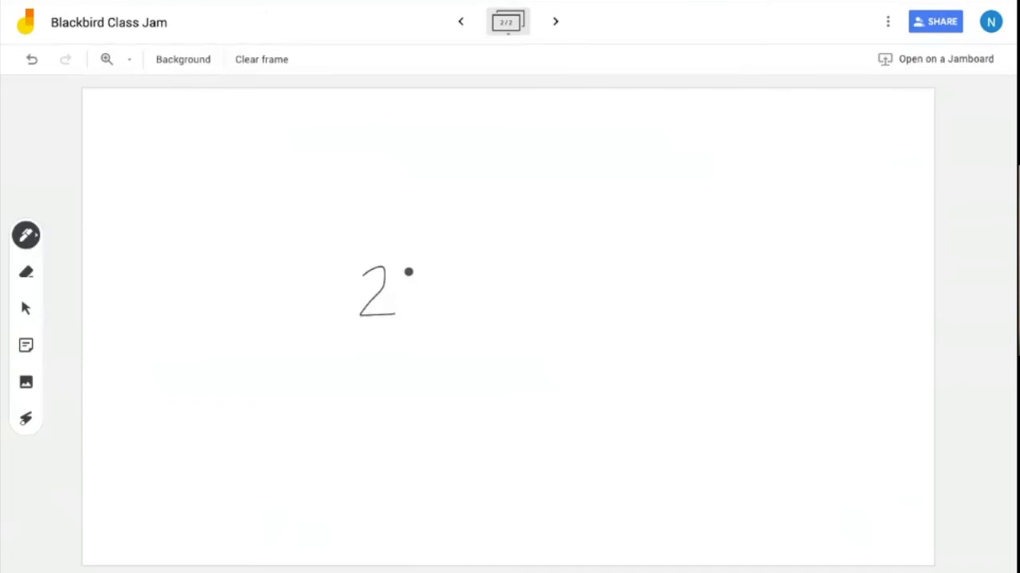
drag(409, 271, 409, 317)
drag(325, 328, 431, 257)
drag(267, 274, 281, 310)
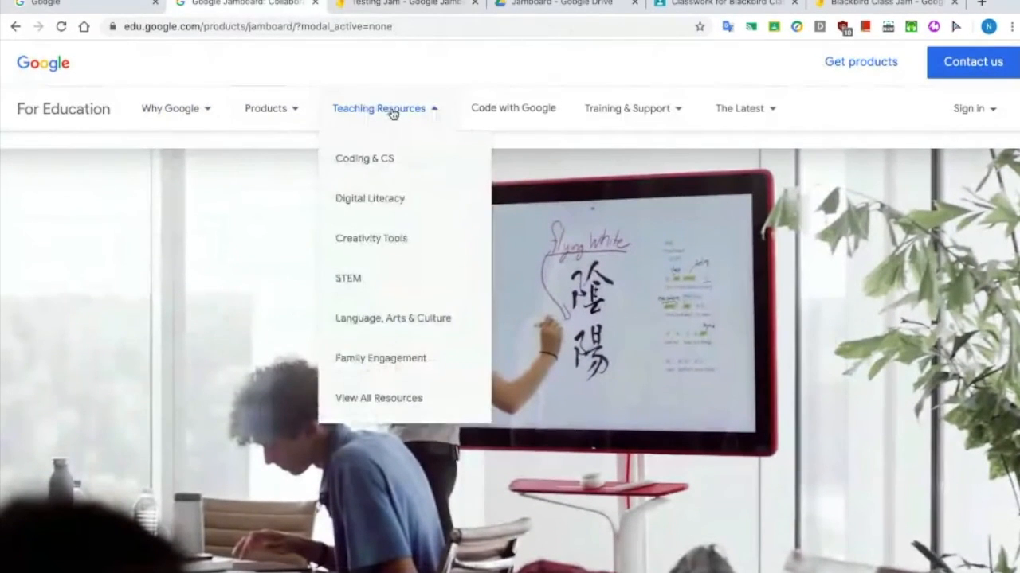
- Look through the Google for Education Jamboard page, down to the getting-started resources and the product news
scroll(637, 295, down, 2)
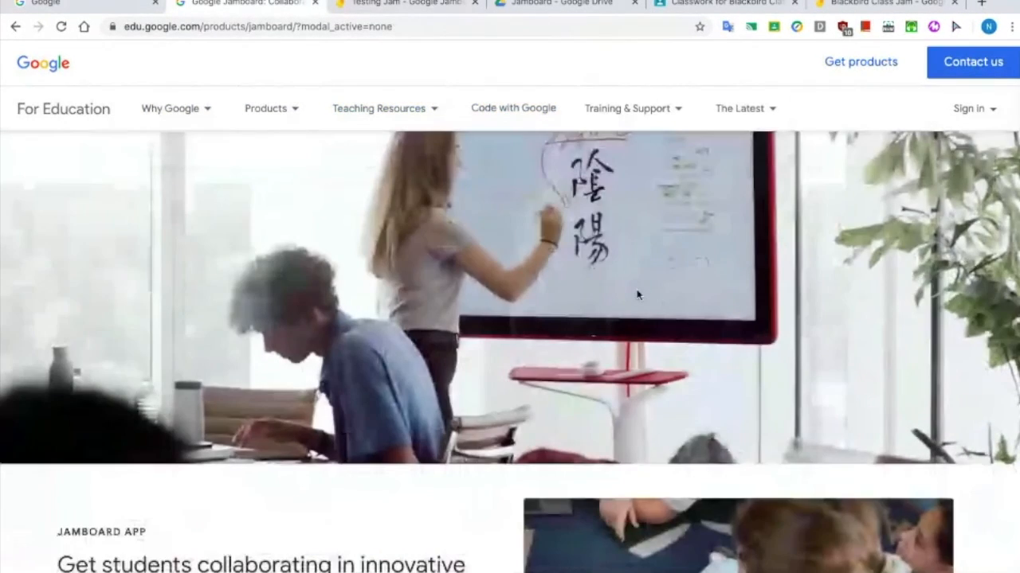
scroll(637, 294, down, 3)
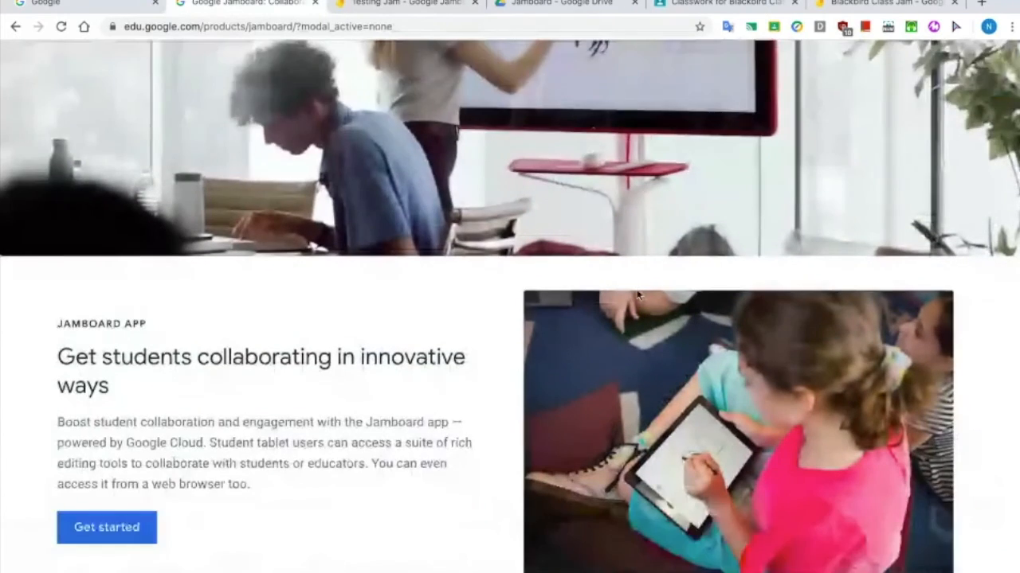
scroll(217, 383, down, 5)
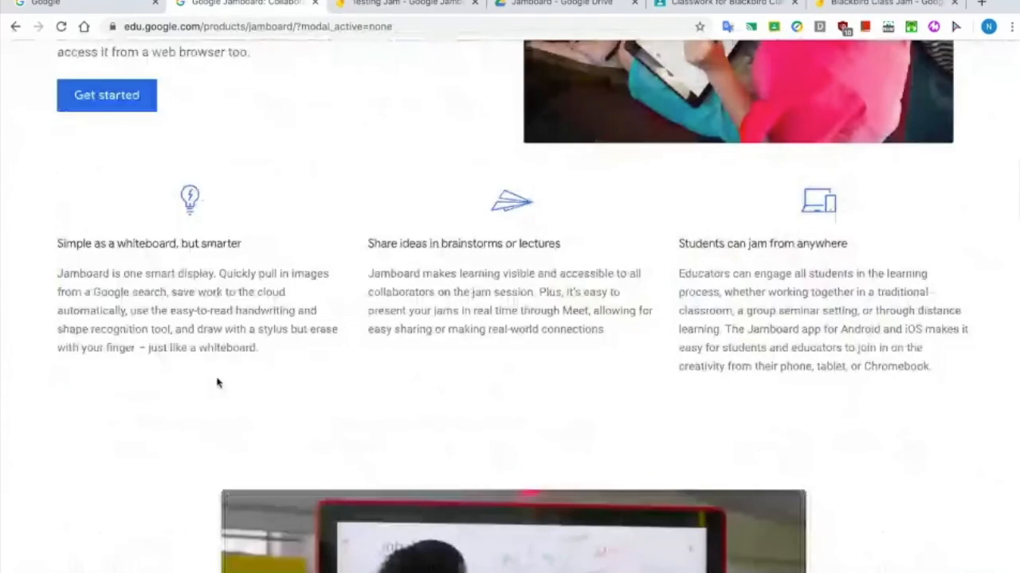
scroll(216, 383, down, 8)
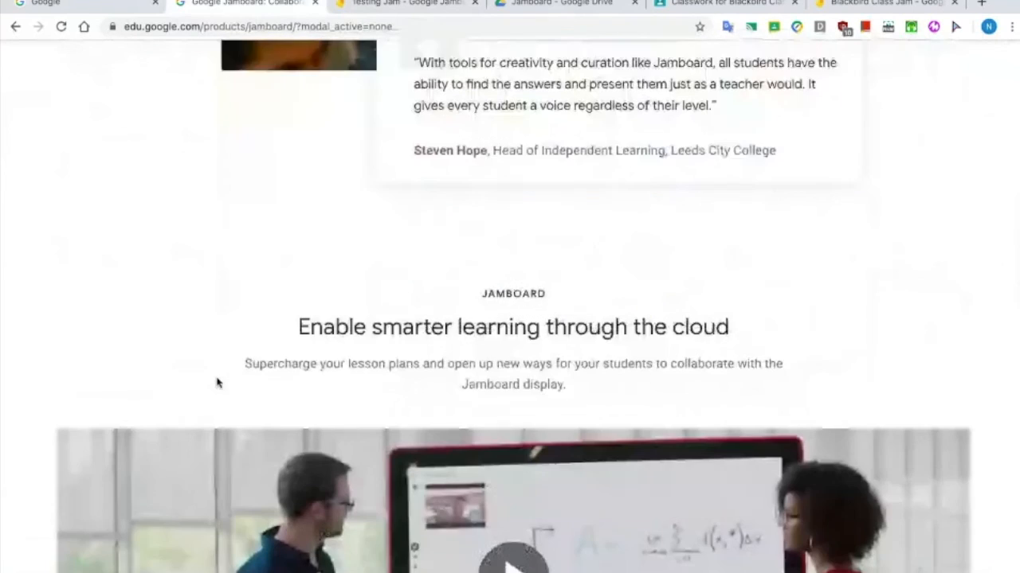
scroll(217, 383, down, 5)
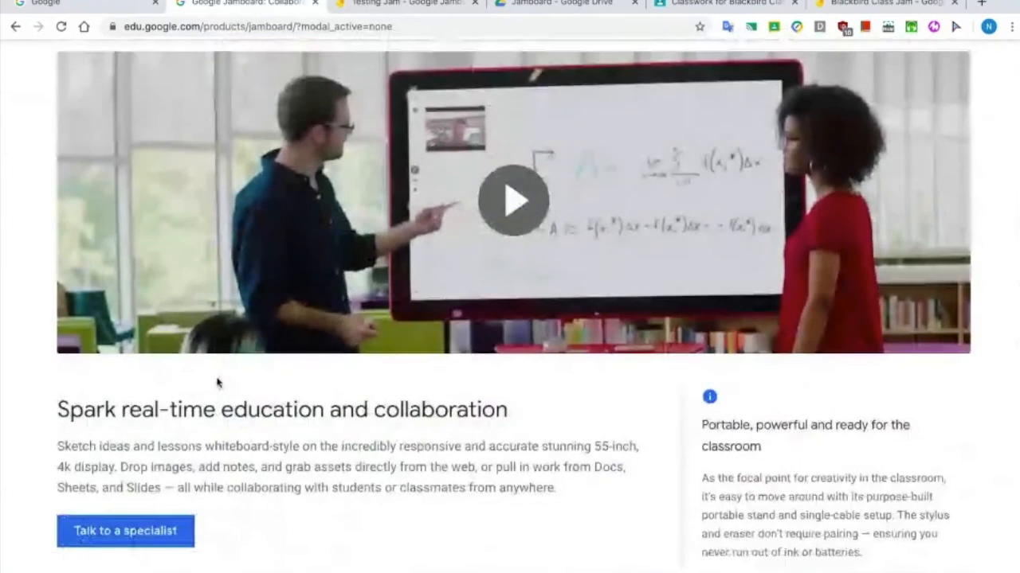
scroll(217, 383, down, 5)
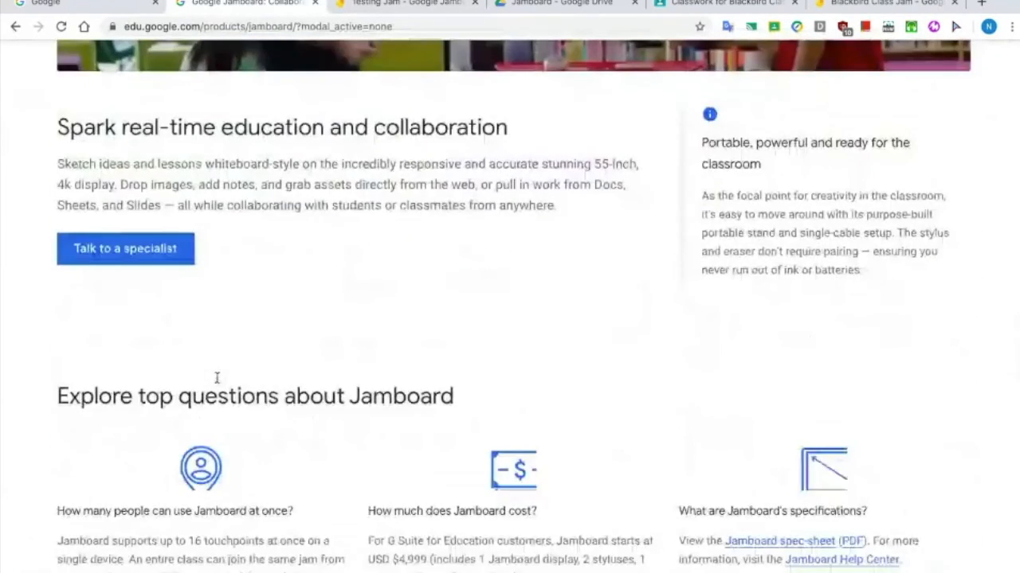
scroll(216, 383, down, 7)
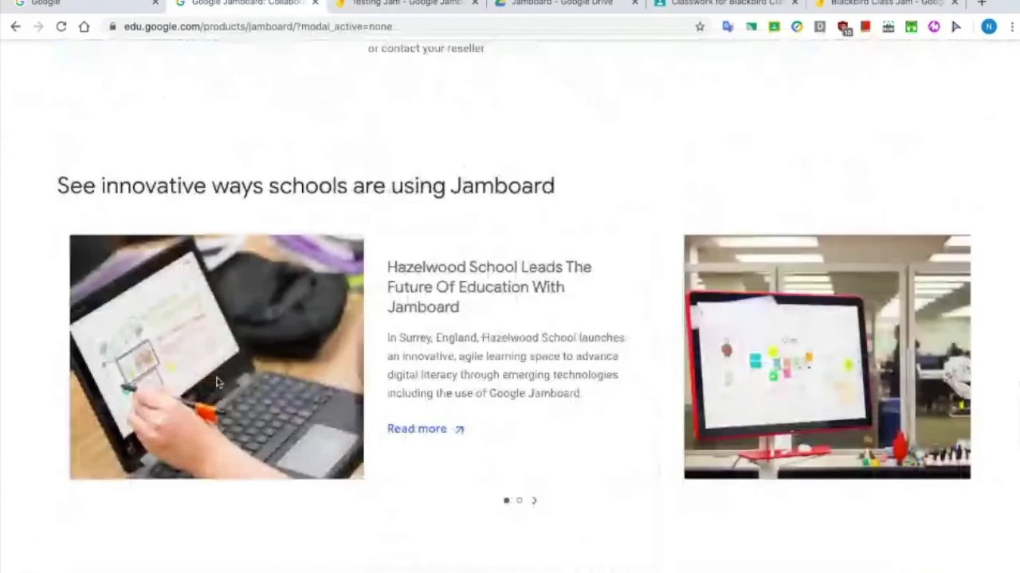
scroll(216, 383, down, 5)
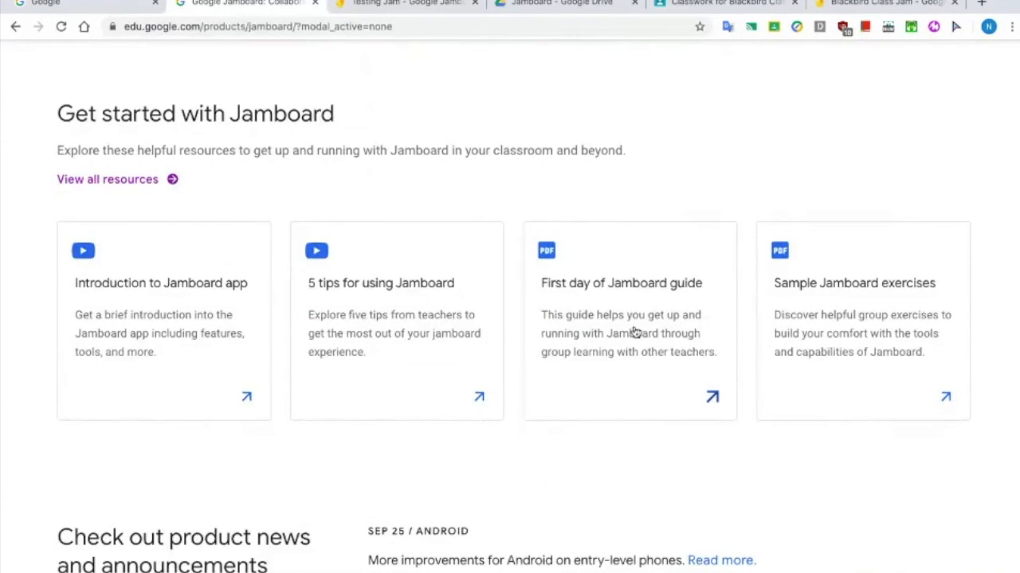
scroll(635, 331, down, 2)
scroll(635, 331, up, 1)
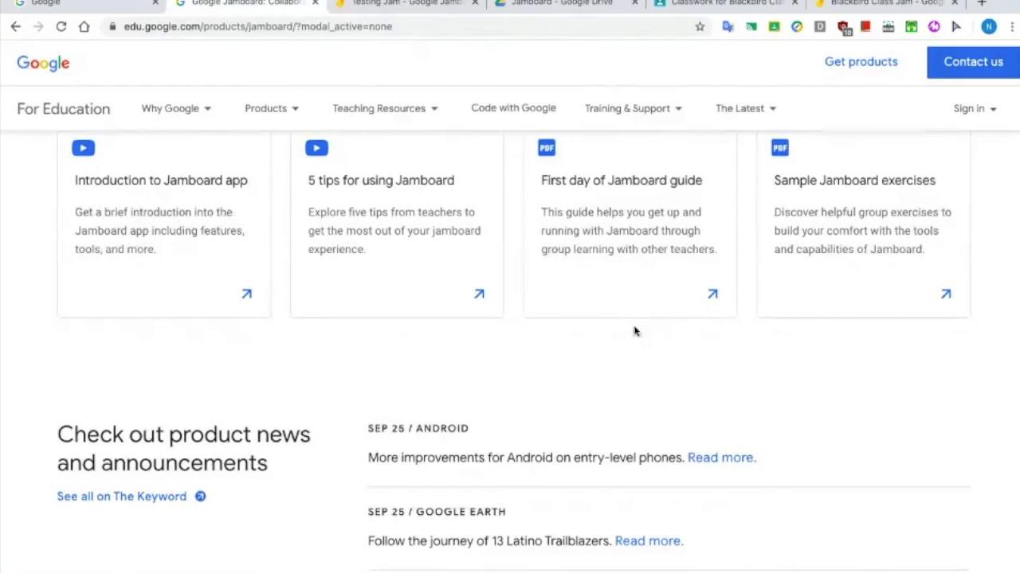
- Replace the Testing Jam page with the Google homepage and open Jamboard from the Google apps list
click(396, 4)
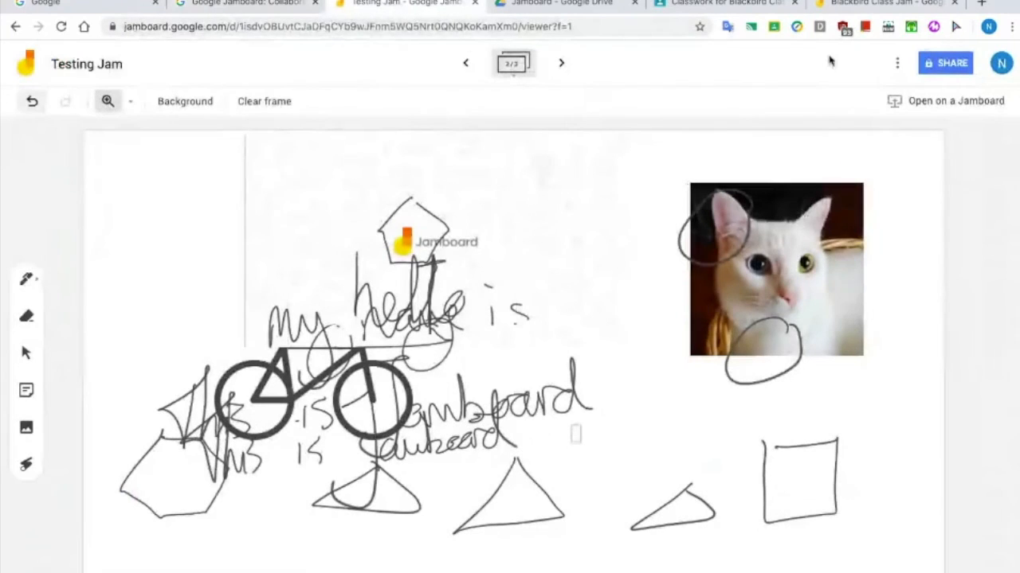
click(675, 27)
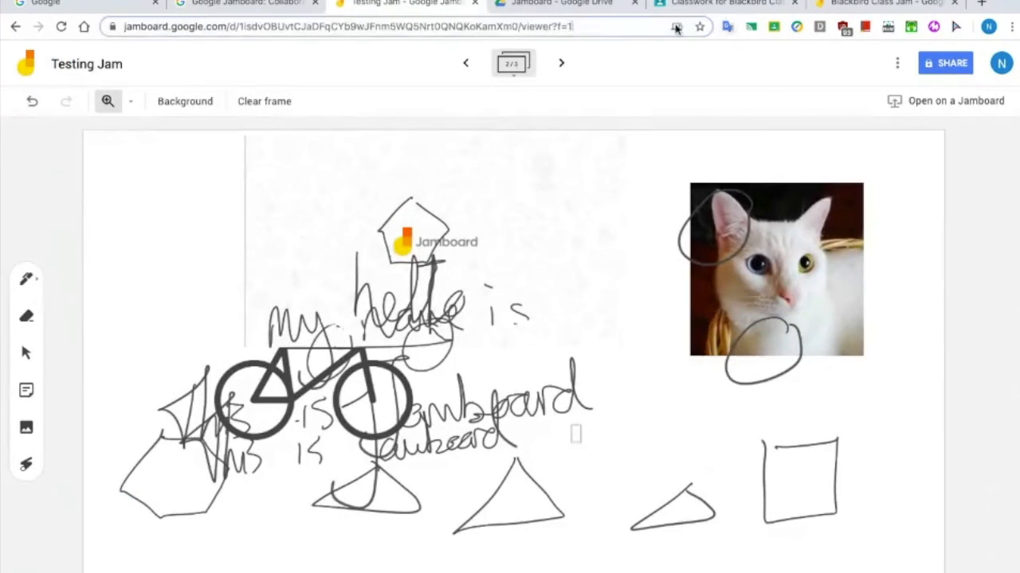
text(google)
key(Return)
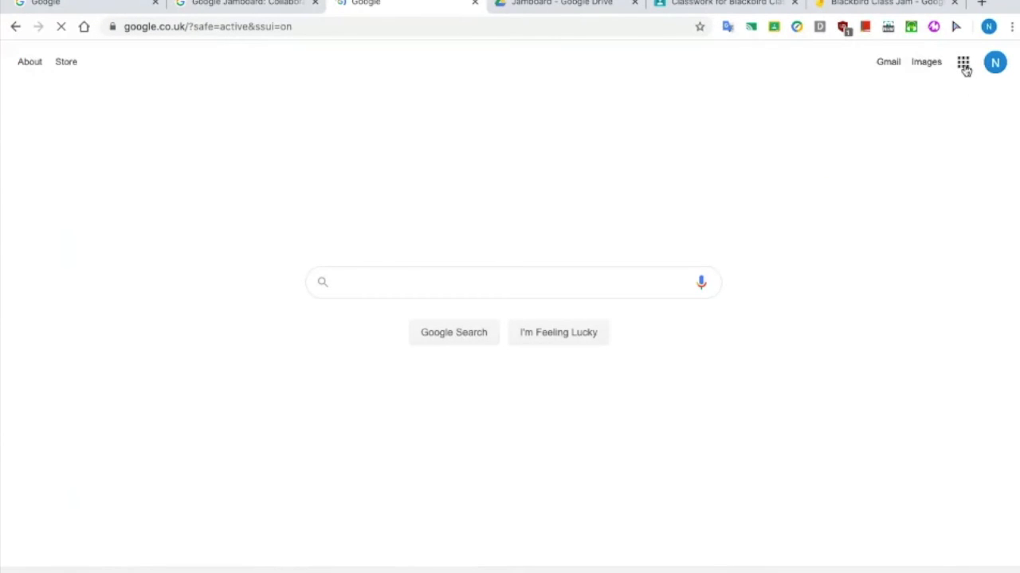
click(963, 63)
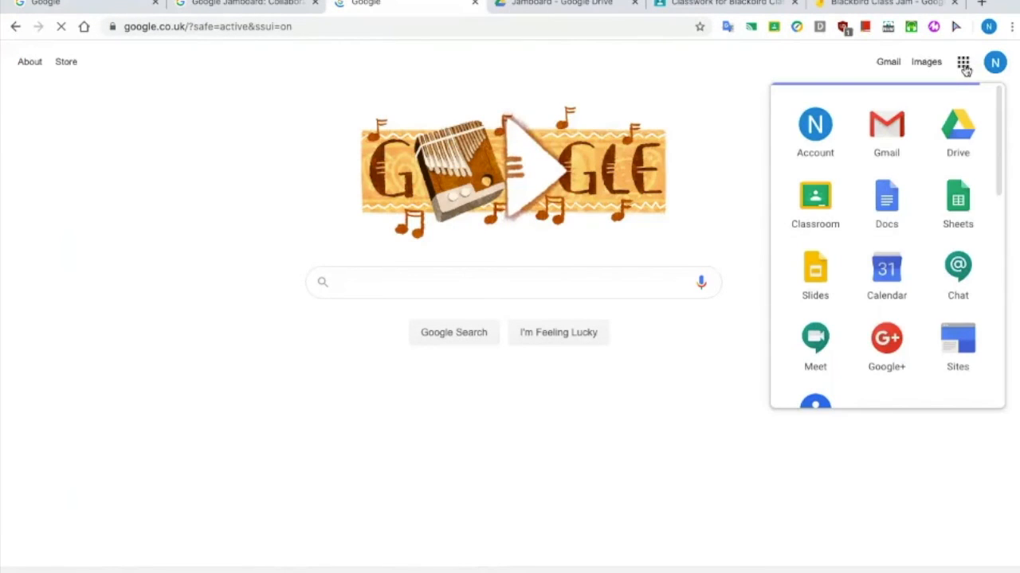
scroll(902, 273, down, 5)
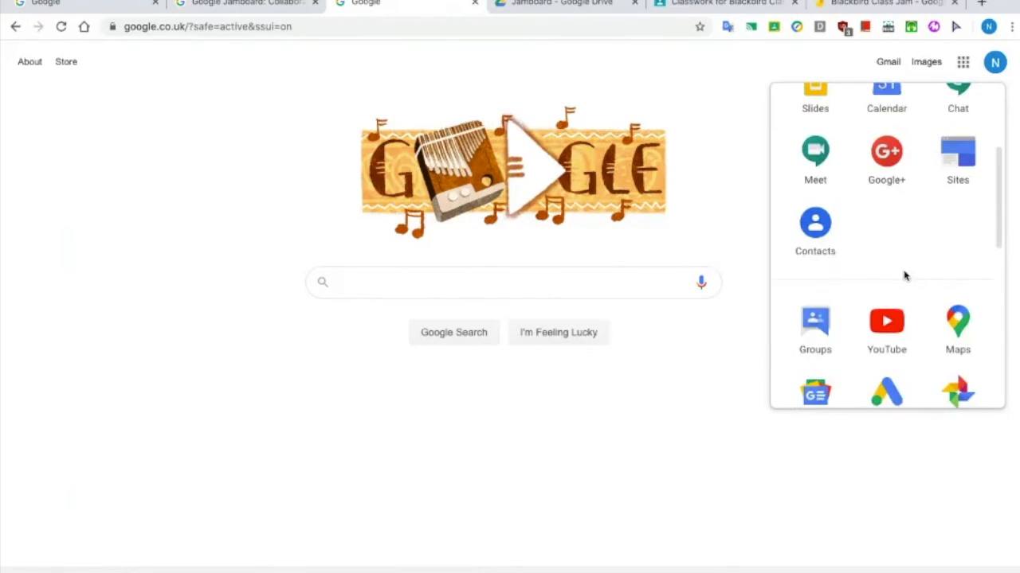
scroll(903, 276, down, 3)
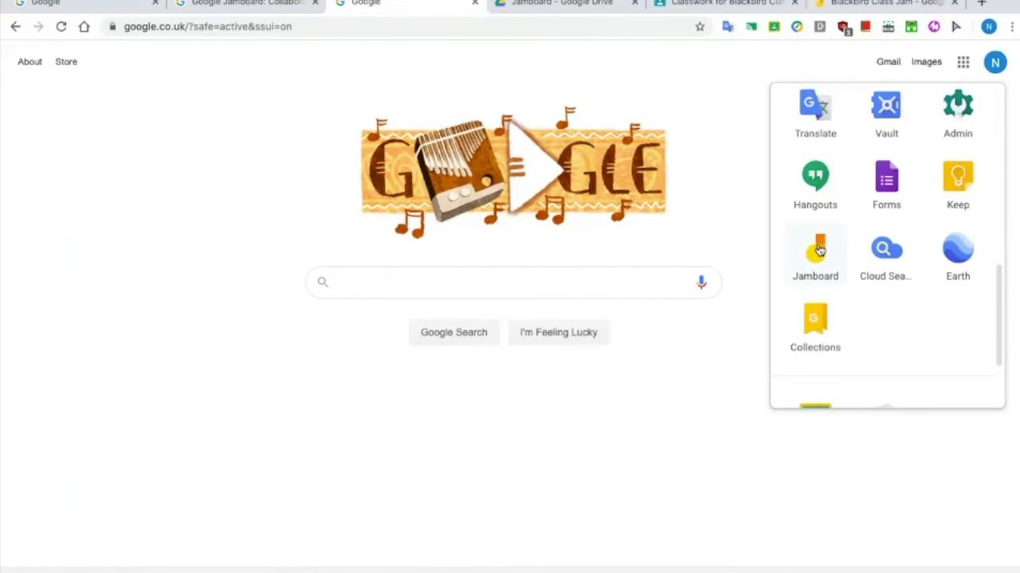
click(816, 254)
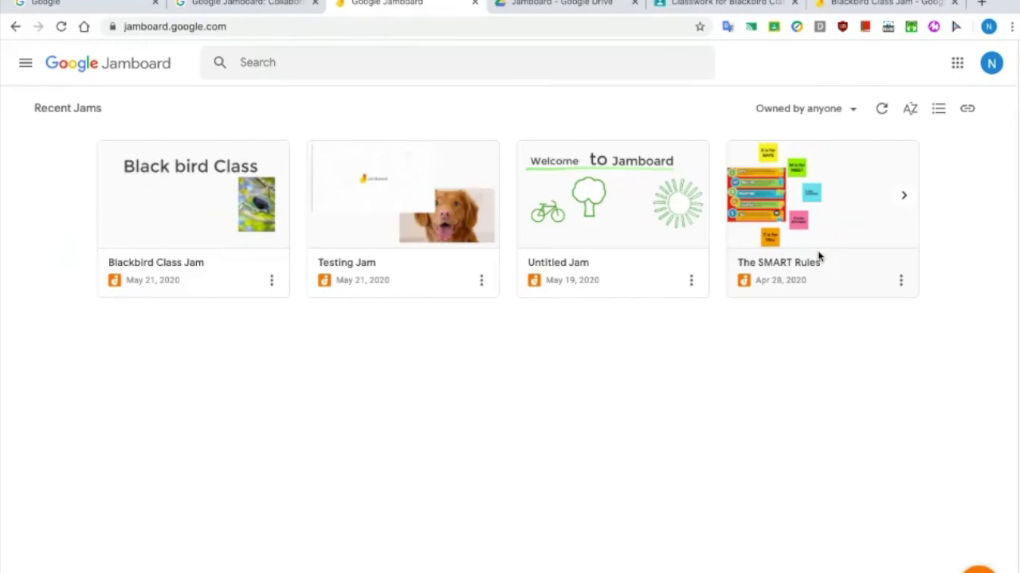
- Check the Blackbird Class classwork in Classroom, return to the recent jams, view the Blackbird Class Jam's file options and open that jam
click(734, 4)
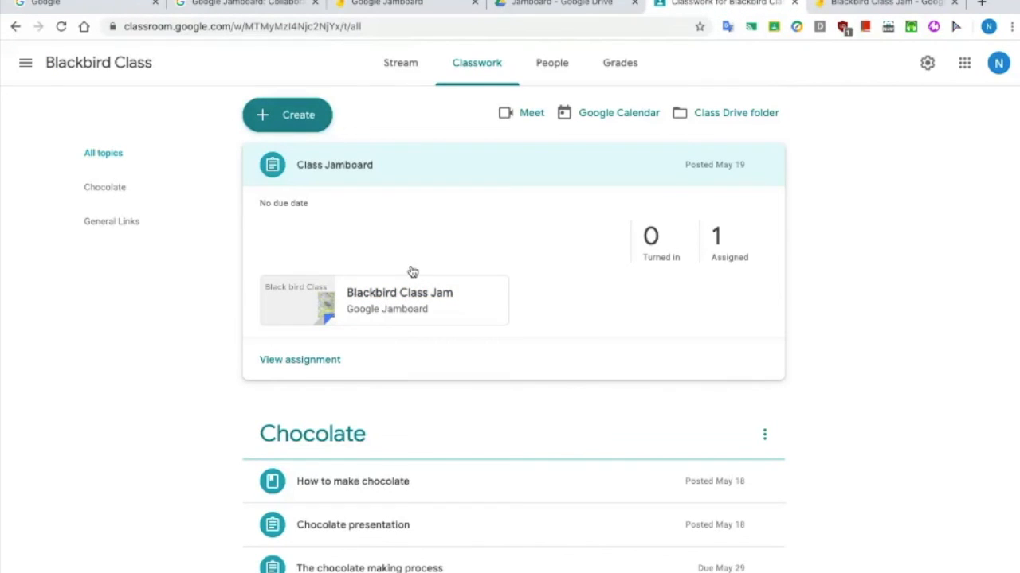
click(414, 4)
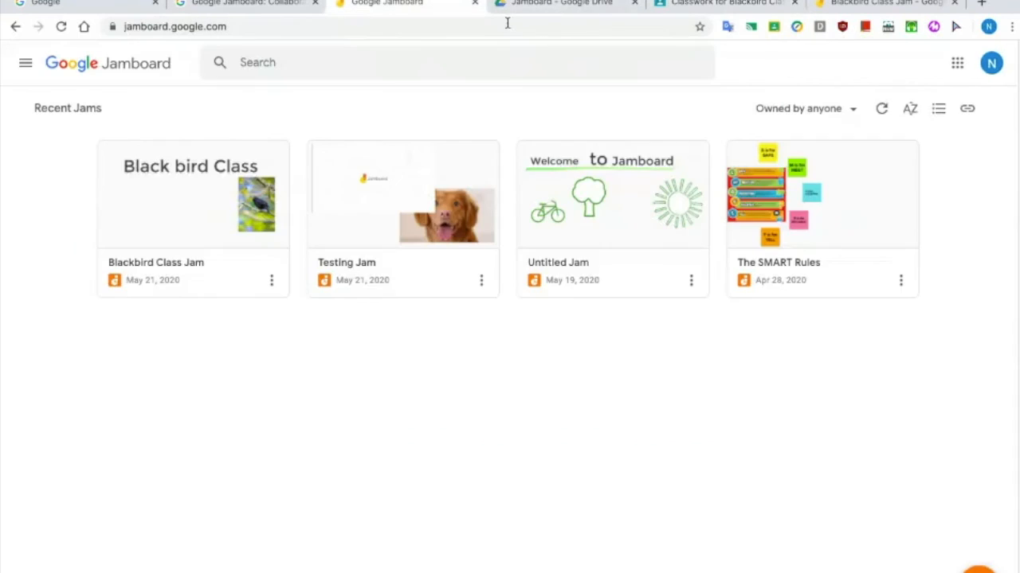
click(271, 281)
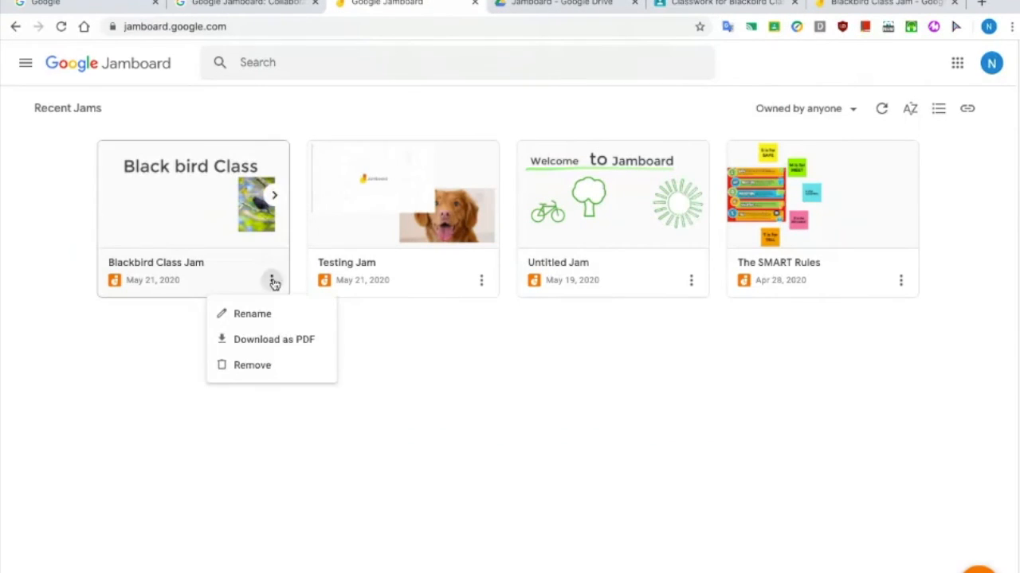
click(188, 279)
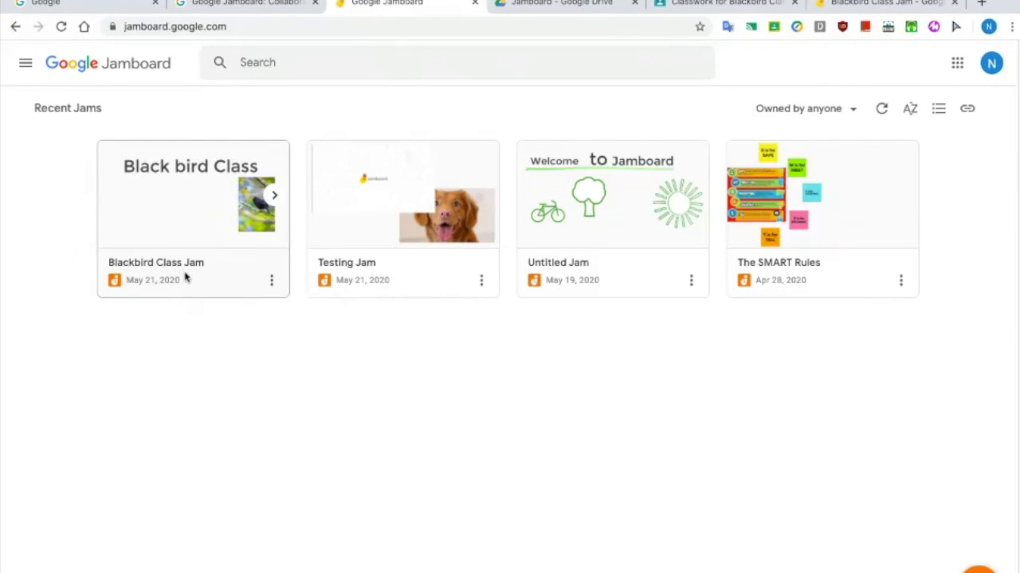
click(180, 220)
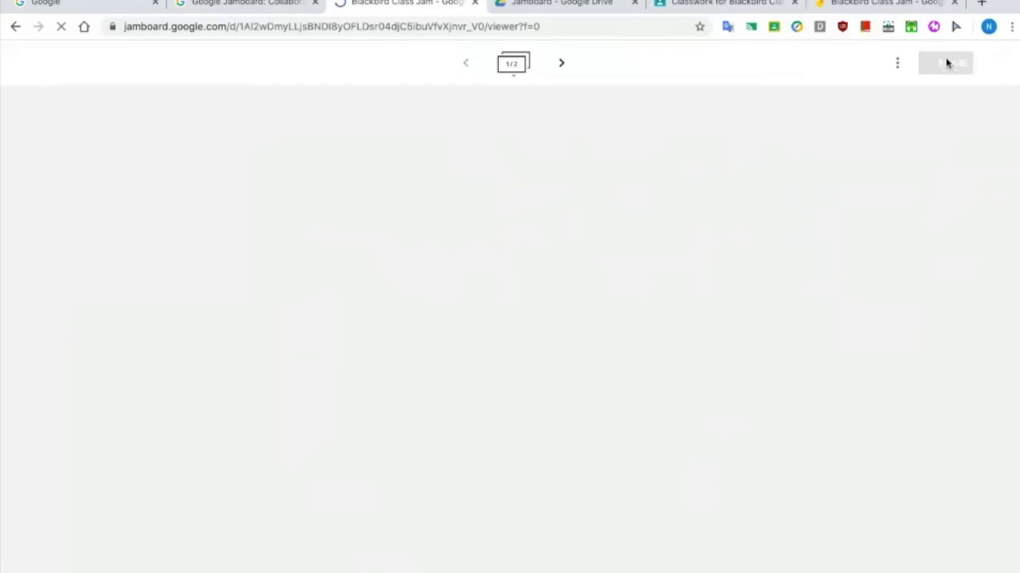